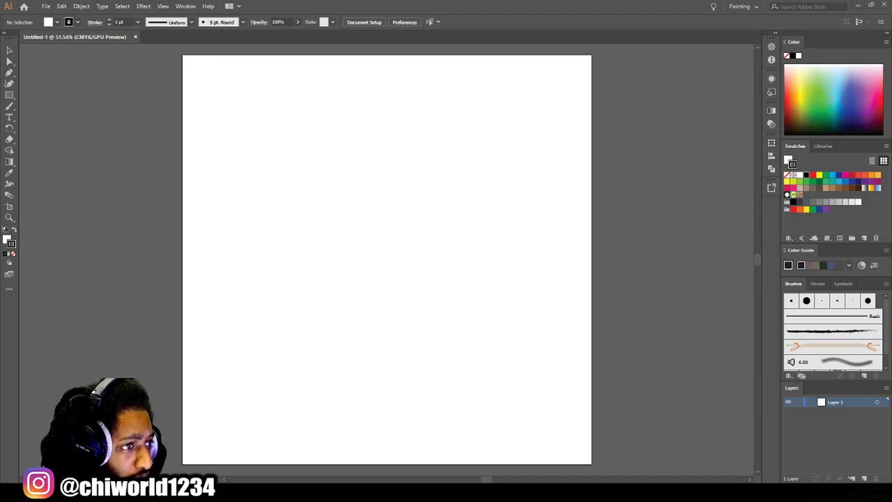
# Bring the Photos viewer over Illustrator, maximize it and show the price-list image full screen.
pyautogui.moveTo(153, 0); pyautogui.dragTo(538, 9)
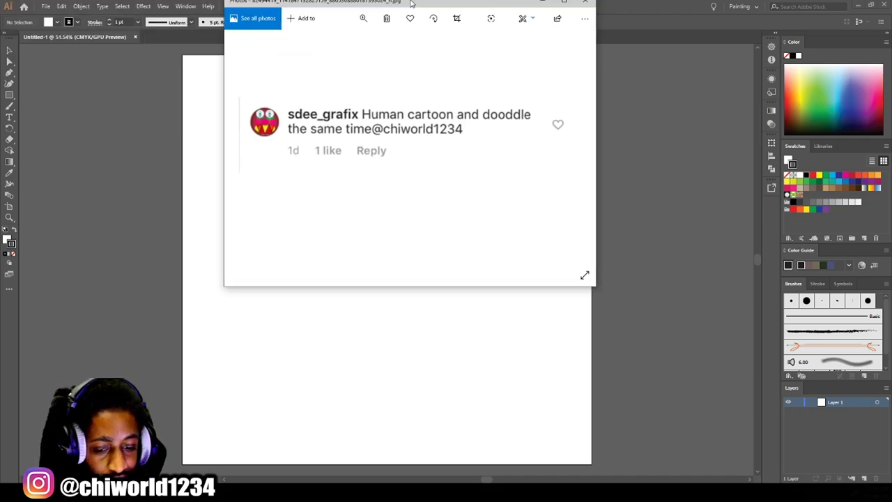
pyautogui.moveTo(538, 10); pyautogui.dragTo(467, 57)
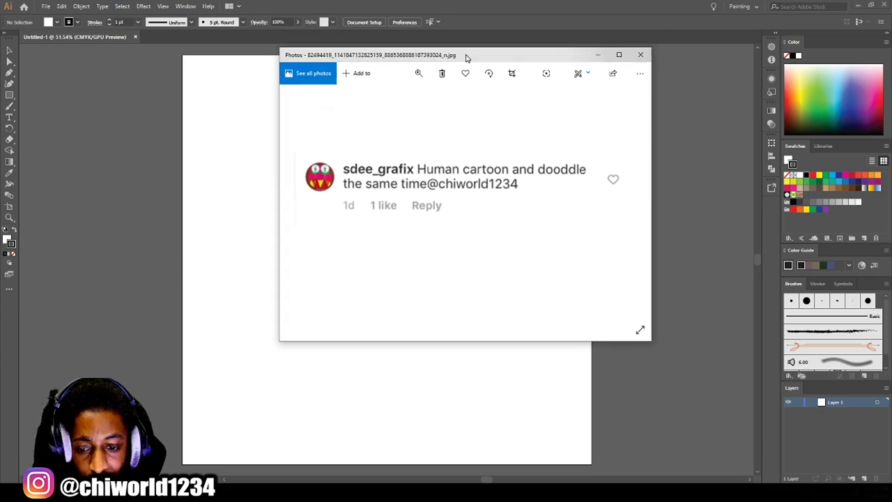
pyautogui.click(620, 55)
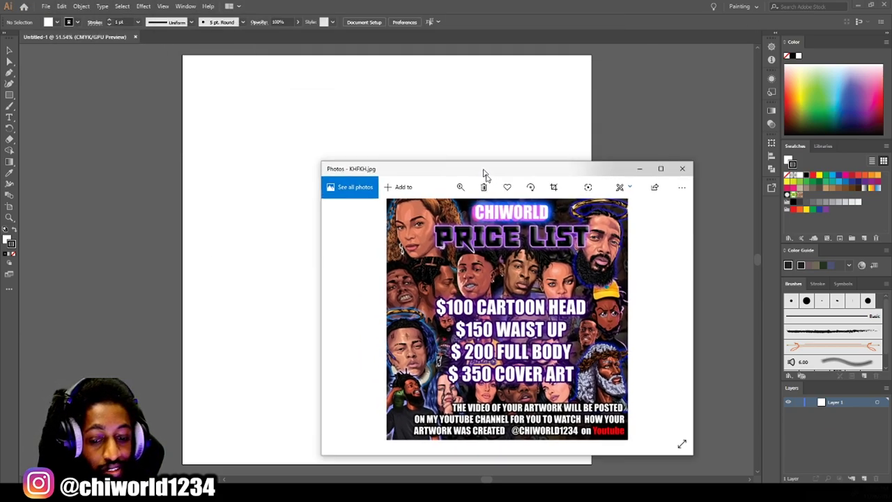
pyautogui.click(576, 136)
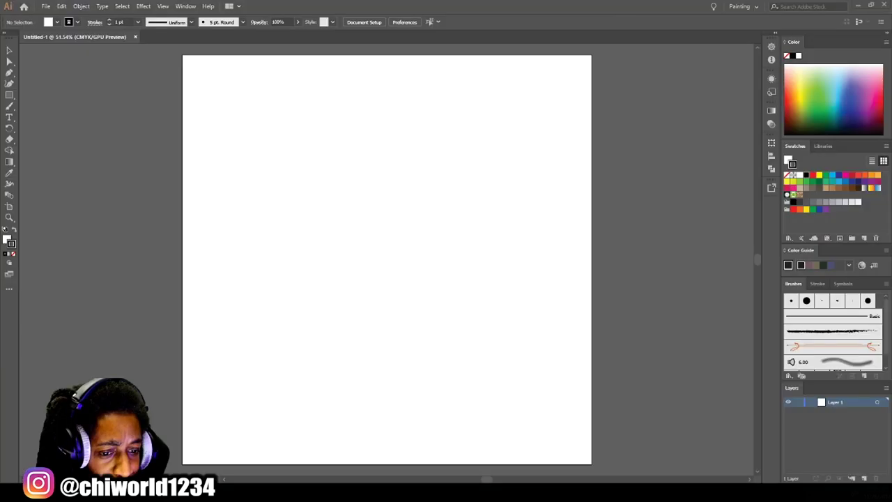
# Create a new calligraphic brush with 3 pt size varying by pen pressure.
pyautogui.click(243, 22)
pyautogui.click(220, 95)
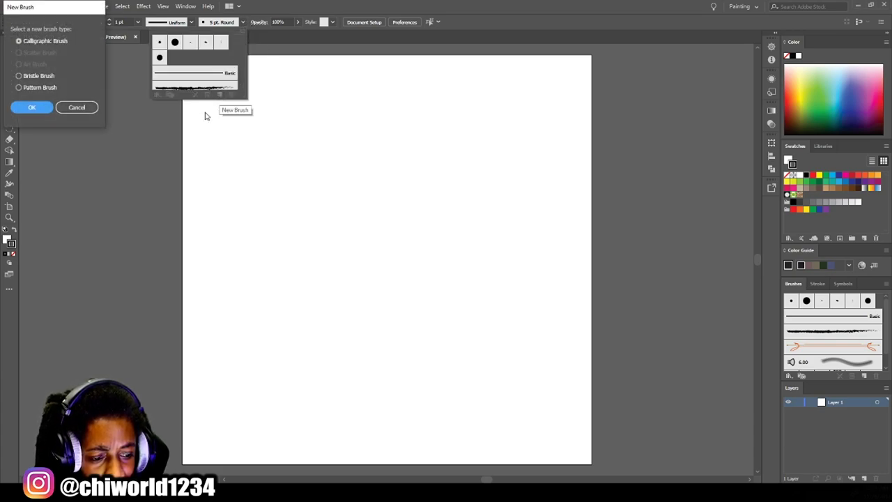
pyautogui.click(28, 107)
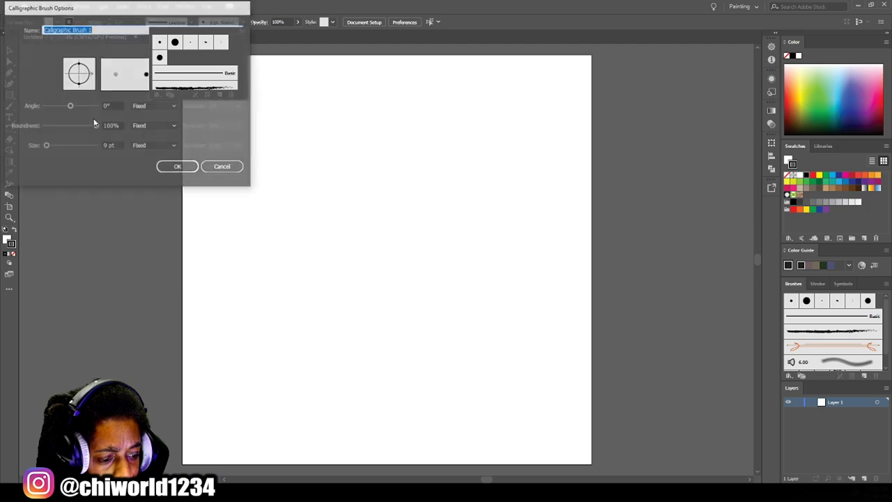
pyautogui.click(155, 145)
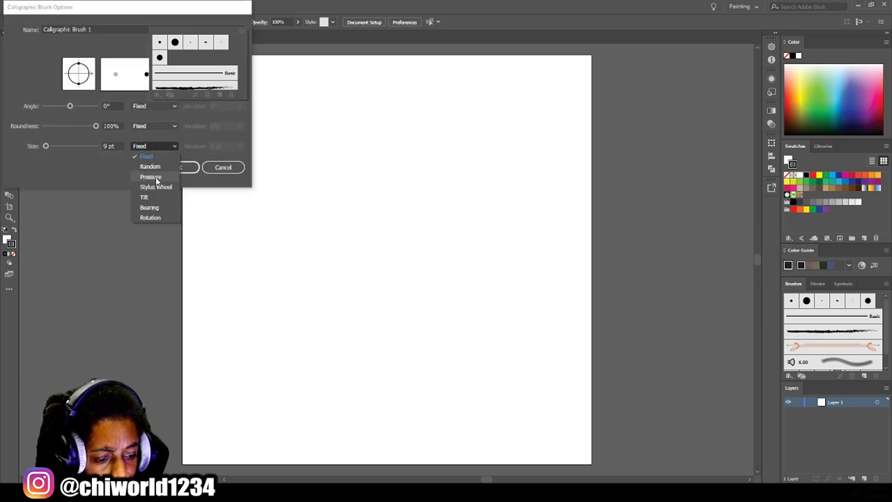
pyautogui.click(151, 177)
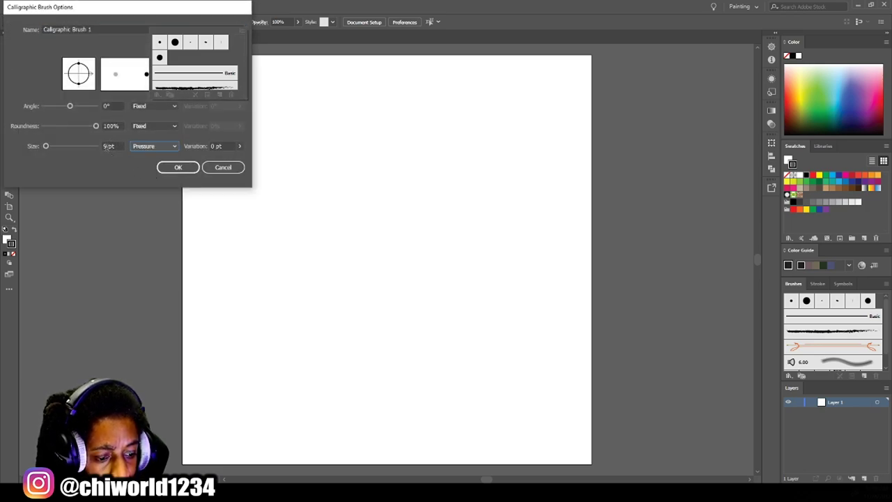
pyautogui.doubleClick(106, 148)
pyautogui.write('3')
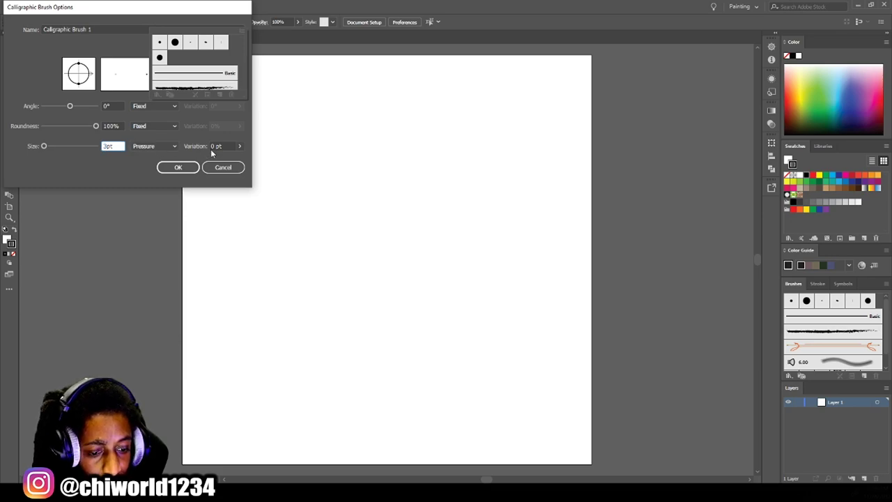
pyautogui.press('Tab')
pyautogui.click(176, 167)
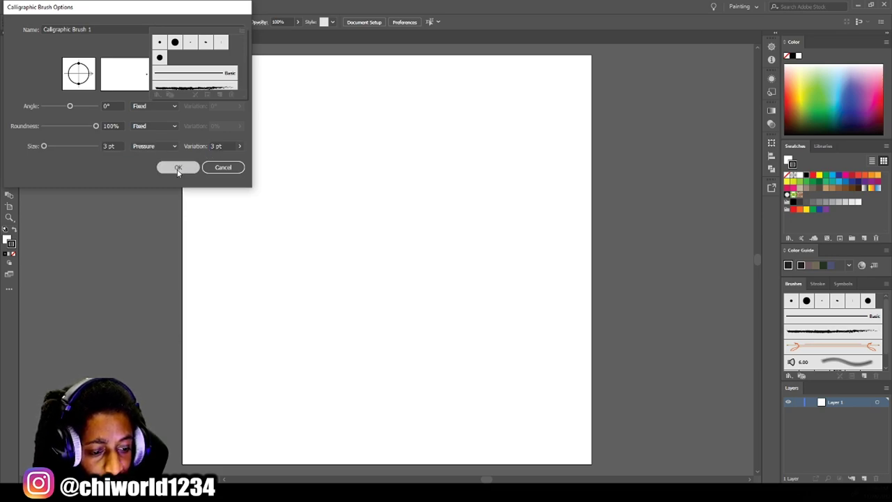
pyautogui.click(9, 106)
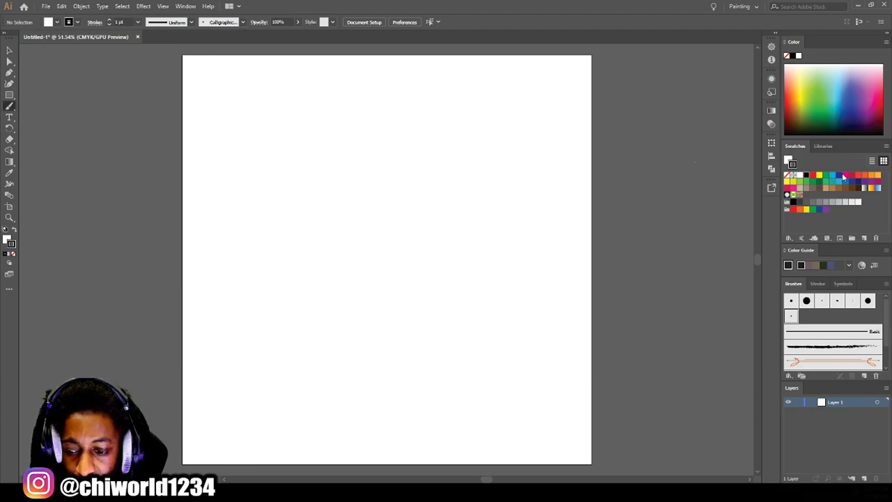
# Set the stroke to deep pink #B5244D at 30% opacity and paint a test stroke.
pyautogui.doubleClick(11, 244)
pyautogui.moveTo(116, 105); pyautogui.dragTo(105, 68)
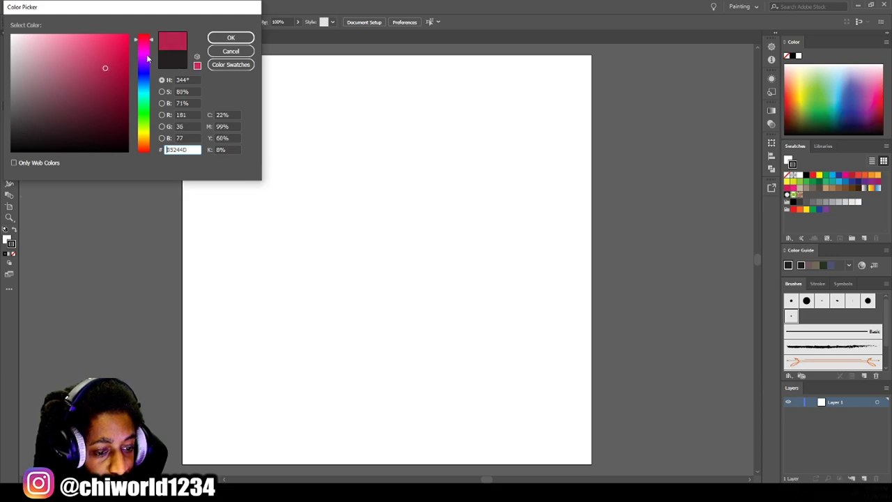
pyautogui.click(231, 37)
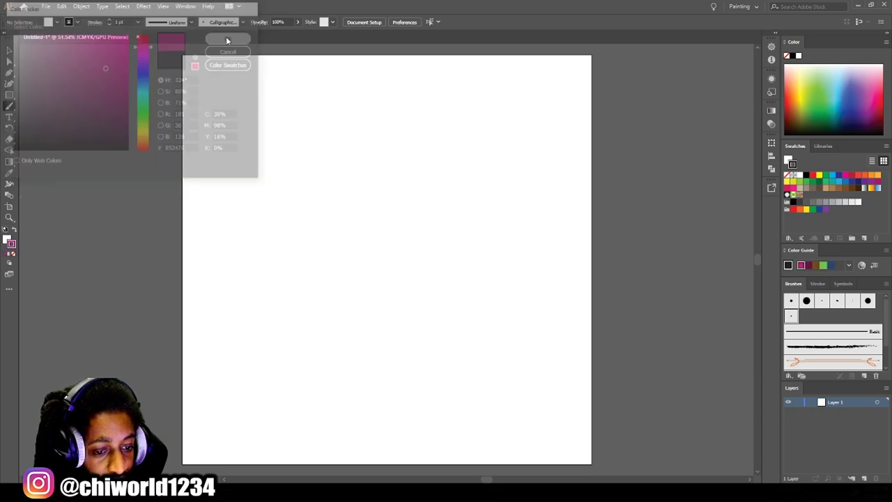
pyautogui.click(291, 22)
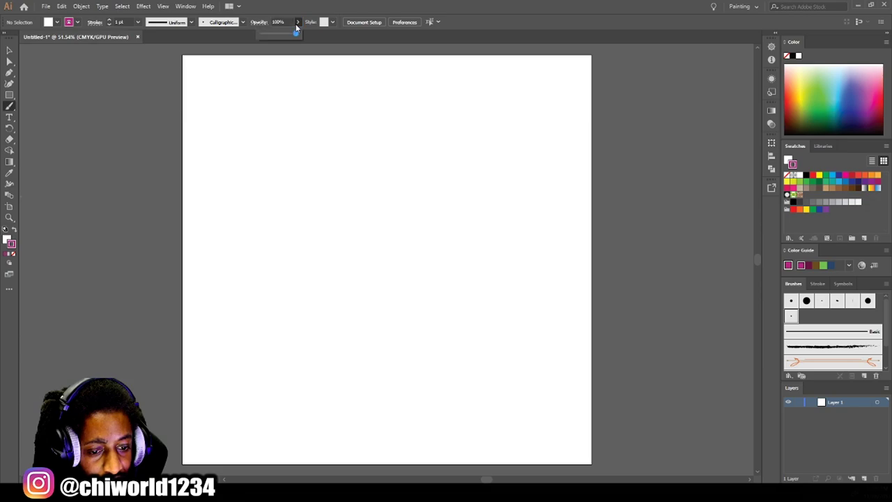
pyautogui.click(297, 23)
pyautogui.write('30')
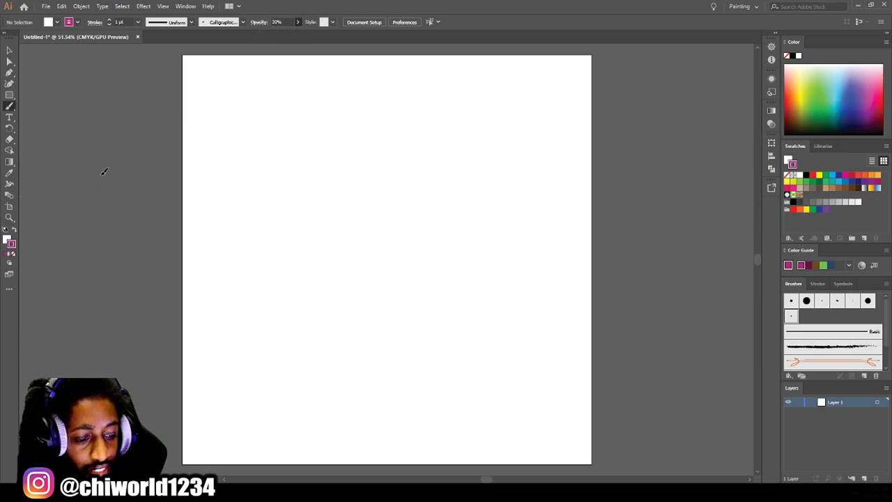
pyautogui.moveTo(100, 183); pyautogui.dragTo(149, 120)
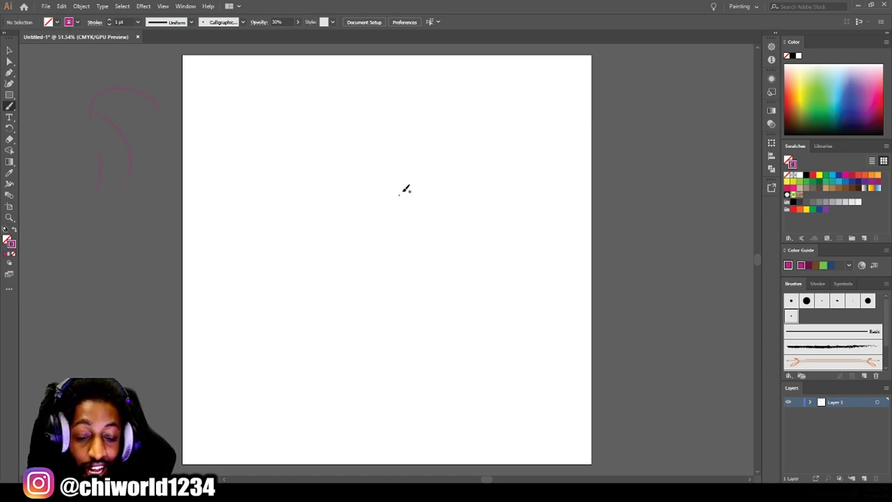
# Sketch the oval head and torso lines with a waistline in pink.
pyautogui.moveTo(419, 203)
pyautogui.mouseDown()
pyautogui.moveTo(474, 149)
pyautogui.moveTo(424, 119)
pyautogui.moveTo(360, 123)
pyautogui.moveTo(336, 113)
pyautogui.moveTo(336, 150)
pyautogui.mouseUp()
pyautogui.moveTo(392, 189); pyautogui.dragTo(400, 124)
pyautogui.moveTo(337, 163); pyautogui.dragTo(369, 105)
pyautogui.moveTo(423, 185)
pyautogui.mouseDown()
pyautogui.moveTo(474, 140)
pyautogui.moveTo(347, 141)
pyautogui.mouseUp()
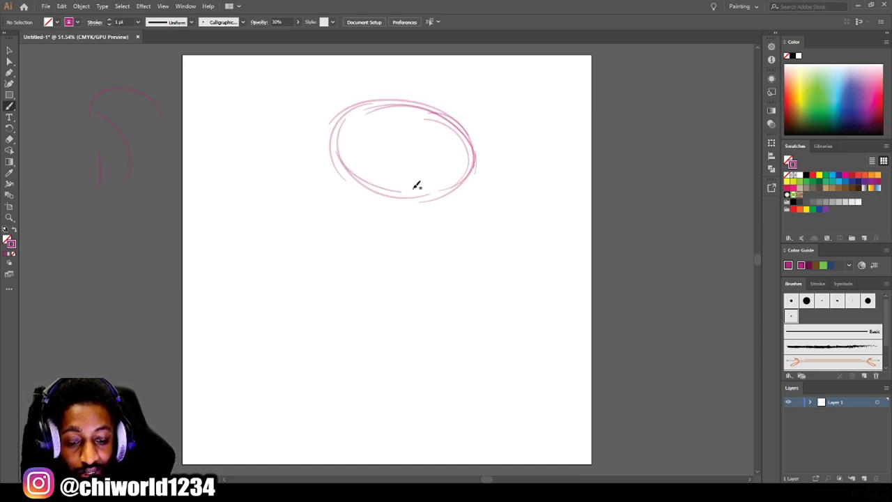
pyautogui.moveTo(417, 185); pyautogui.dragTo(444, 255)
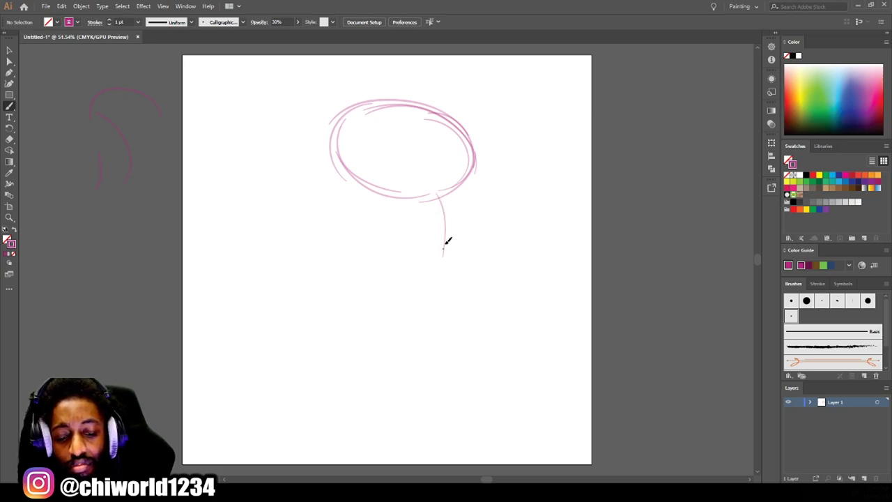
pyautogui.moveTo(370, 180); pyautogui.dragTo(339, 215)
pyautogui.moveTo(431, 232)
pyautogui.mouseDown()
pyautogui.moveTo(428, 264)
pyautogui.moveTo(443, 282)
pyautogui.moveTo(418, 332)
pyautogui.moveTo(370, 340)
pyautogui.mouseUp()
pyautogui.moveTo(458, 294); pyautogui.dragTo(356, 293)
# Sketch the hanging left arm, raised right arm and legs, undoing a stray stroke.
pyautogui.moveTo(371, 196)
pyautogui.mouseDown()
pyautogui.moveTo(365, 323)
pyautogui.moveTo(328, 357)
pyautogui.moveTo(311, 351)
pyautogui.mouseUp()
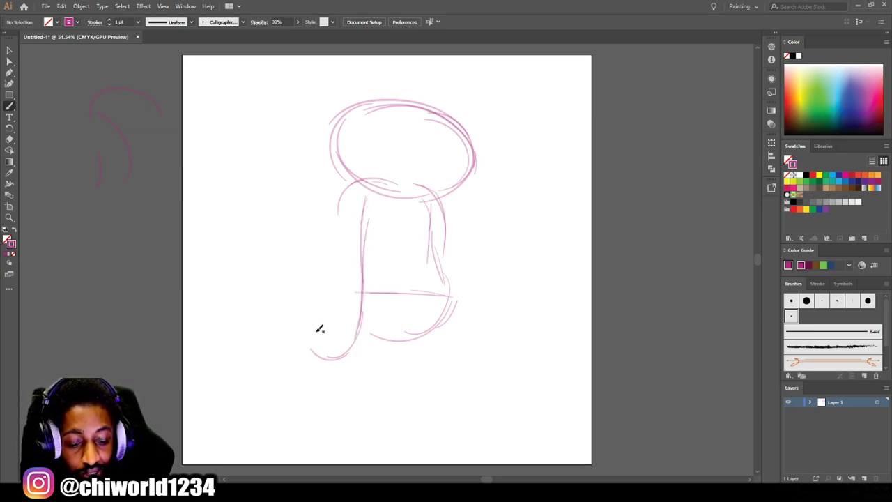
pyautogui.moveTo(325, 332)
pyautogui.mouseDown()
pyautogui.moveTo(359, 180)
pyautogui.moveTo(325, 213)
pyautogui.mouseUp()
pyautogui.moveTo(449, 276)
pyautogui.mouseDown()
pyautogui.moveTo(451, 253)
pyautogui.moveTo(493, 228)
pyautogui.moveTo(534, 235)
pyautogui.mouseUp()
pyautogui.moveTo(488, 210); pyautogui.dragTo(536, 236)
pyautogui.moveTo(399, 326)
pyautogui.mouseDown()
pyautogui.moveTo(408, 435)
pyautogui.moveTo(370, 420)
pyautogui.mouseUp()
pyautogui.moveTo(399, 394); pyautogui.dragTo(356, 325)
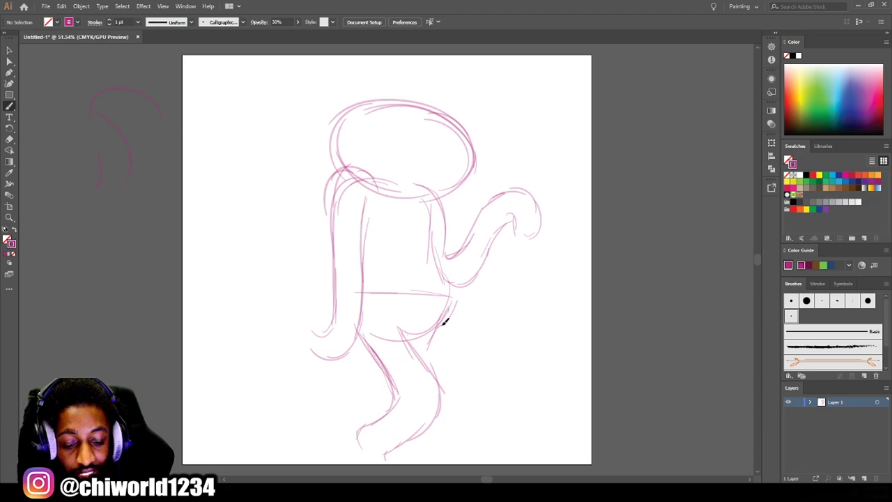
pyautogui.moveTo(429, 362); pyautogui.dragTo(427, 358)
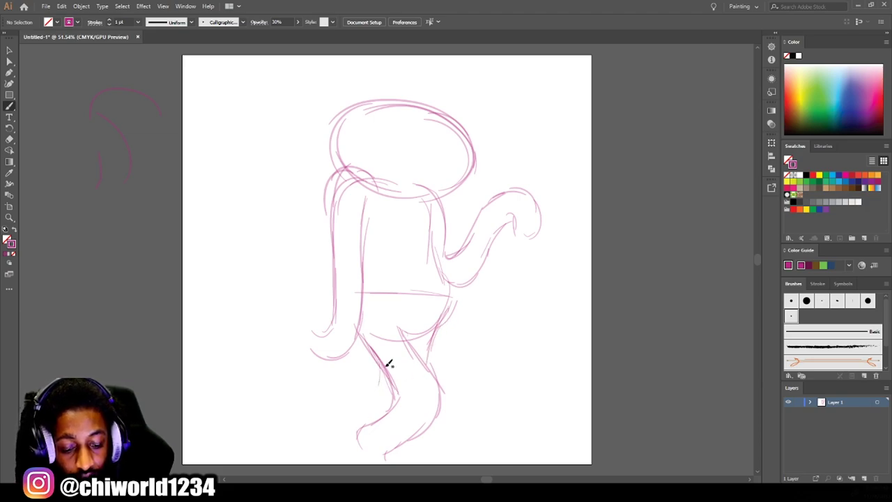
pyautogui.moveTo(377, 396); pyautogui.dragTo(367, 398)
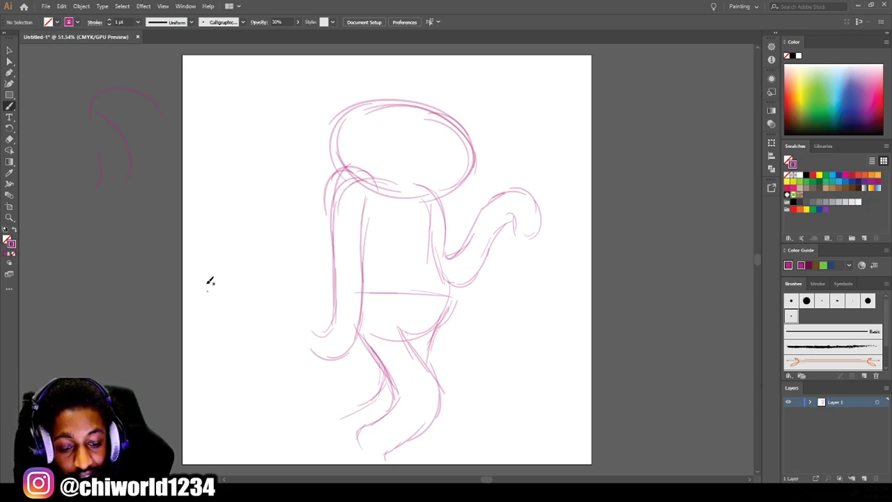
pyautogui.moveTo(257, 244); pyautogui.dragTo(256, 180)
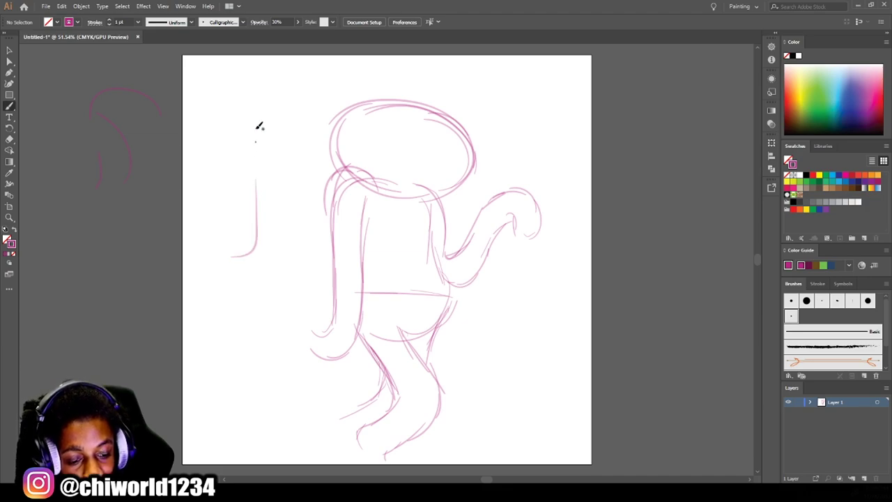
pyautogui.hotkey('ctrl', 'z')
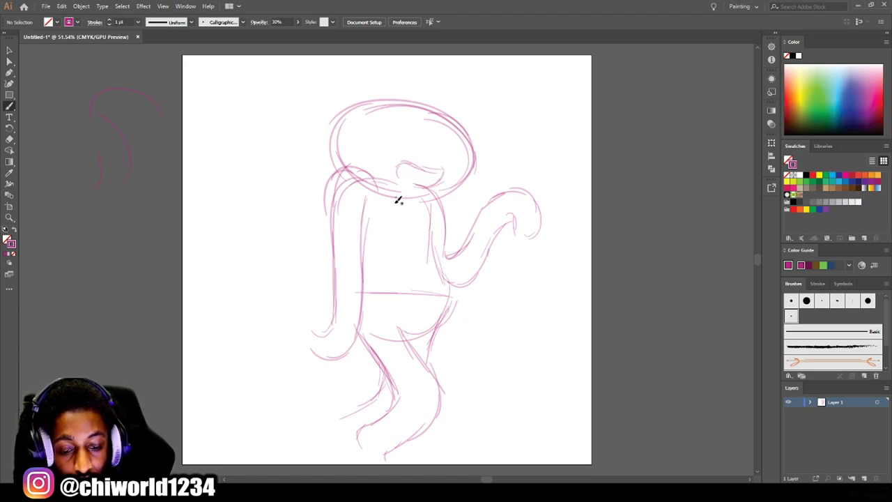
# Sketch eye, cheek and mouth strokes on the face.
pyautogui.moveTo(408, 180); pyautogui.dragTo(430, 179)
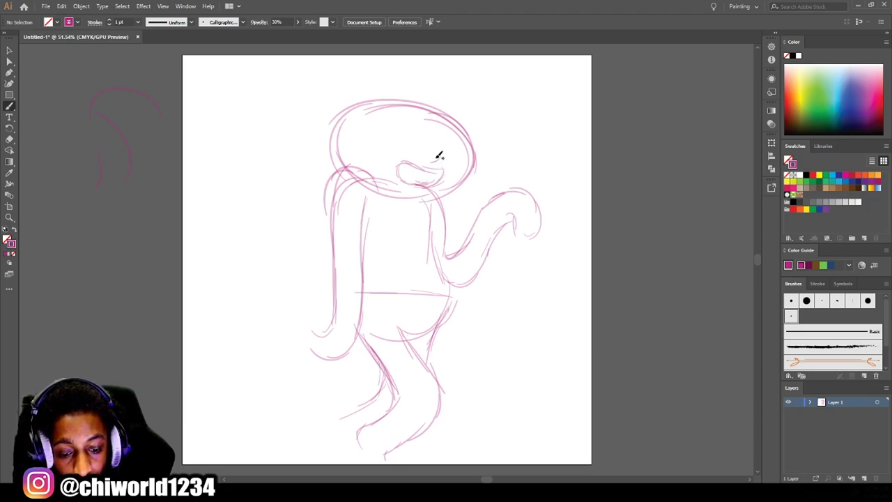
pyautogui.moveTo(454, 174); pyautogui.dragTo(468, 149)
pyautogui.moveTo(410, 145)
pyautogui.mouseDown()
pyautogui.moveTo(379, 135)
pyautogui.moveTo(368, 152)
pyautogui.mouseUp()
pyautogui.moveTo(432, 186); pyautogui.dragTo(413, 203)
pyautogui.moveTo(454, 147)
pyautogui.mouseDown()
pyautogui.moveTo(442, 123)
pyautogui.moveTo(355, 143)
pyautogui.mouseUp()
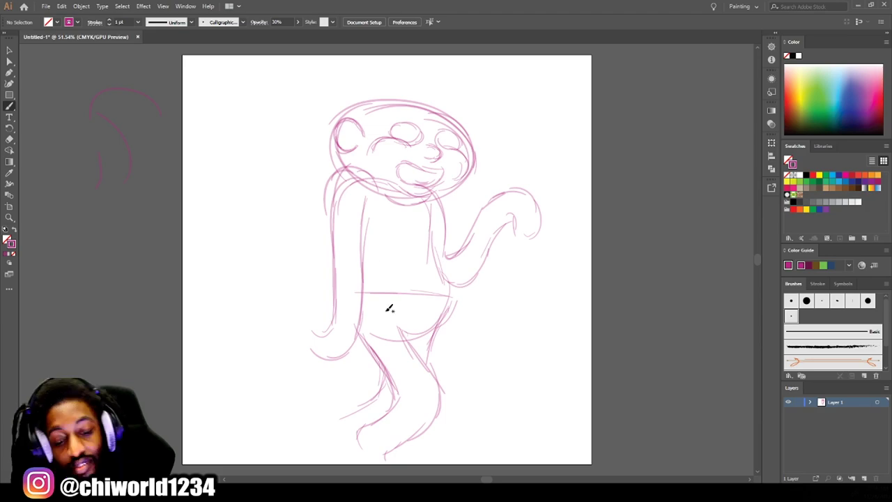
# Remove the raised arm strokes using Direct Selection.
pyautogui.press('a')
pyautogui.moveTo(535, 332); pyautogui.dragTo(475, 199)
pyautogui.press('Delete')
# Draw a hat shape on the head and a short hand, then select the whole sketch.
pyautogui.click(9, 105)
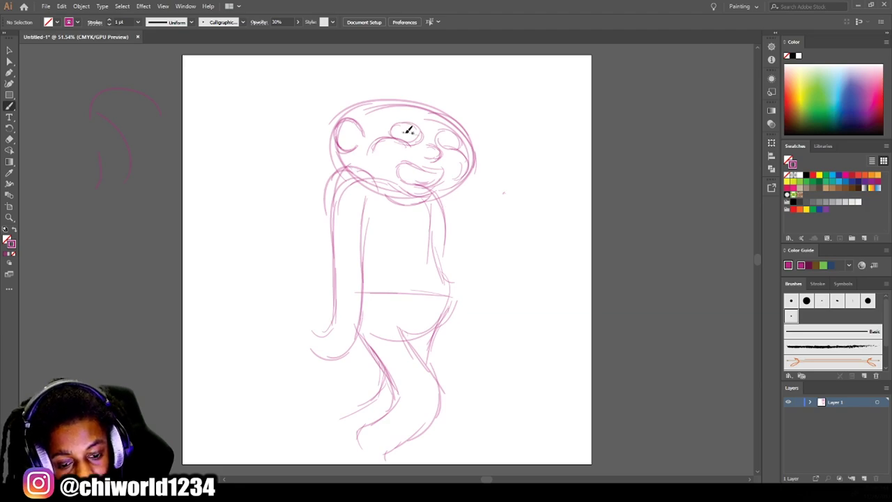
pyautogui.moveTo(371, 128)
pyautogui.mouseDown()
pyautogui.moveTo(394, 104)
pyautogui.moveTo(455, 113)
pyautogui.moveTo(462, 90)
pyautogui.moveTo(408, 79)
pyautogui.moveTo(340, 117)
pyautogui.mouseUp()
pyautogui.moveTo(453, 254); pyautogui.dragTo(487, 240)
pyautogui.click(9, 51)
pyautogui.moveTo(187, 434); pyautogui.dragTo(597, 113)
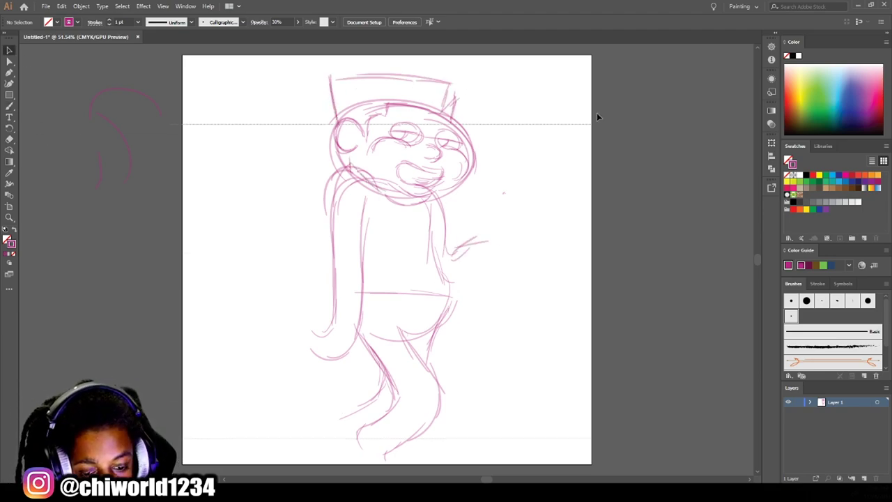
# Delete the old sketch and redraw the torso, sleeve, head, neck and collar.
pyautogui.press('Delete')
pyautogui.press('b')
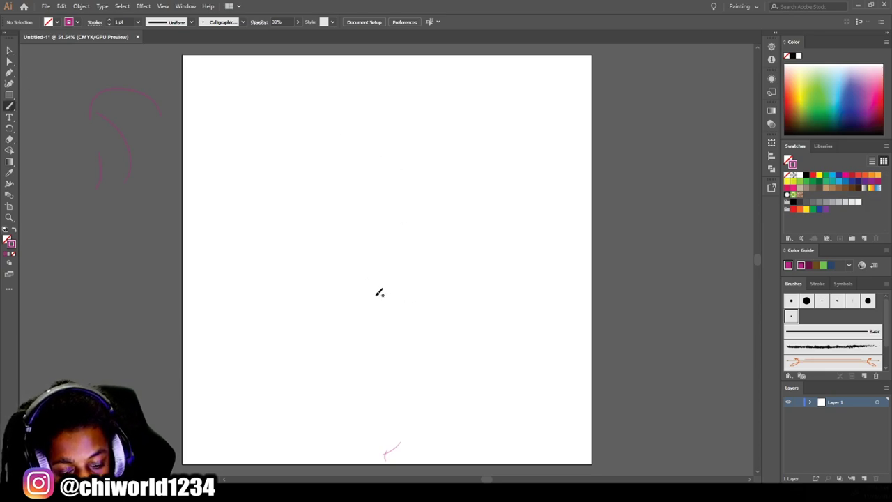
pyautogui.moveTo(375, 296)
pyautogui.mouseDown()
pyautogui.moveTo(434, 298)
pyautogui.moveTo(445, 172)
pyautogui.moveTo(468, 225)
pyautogui.mouseUp()
pyautogui.moveTo(444, 232); pyautogui.dragTo(470, 227)
pyautogui.moveTo(346, 223); pyautogui.dragTo(381, 224)
pyautogui.moveTo(375, 186); pyautogui.dragTo(374, 219)
pyautogui.moveTo(354, 148); pyautogui.dragTo(338, 215)
pyautogui.moveTo(400, 147)
pyautogui.mouseDown()
pyautogui.moveTo(422, 154)
pyautogui.moveTo(448, 106)
pyautogui.moveTo(372, 82)
pyautogui.moveTo(370, 100)
pyautogui.moveTo(371, 85)
pyautogui.mouseUp()
pyautogui.moveTo(450, 103); pyautogui.dragTo(418, 122)
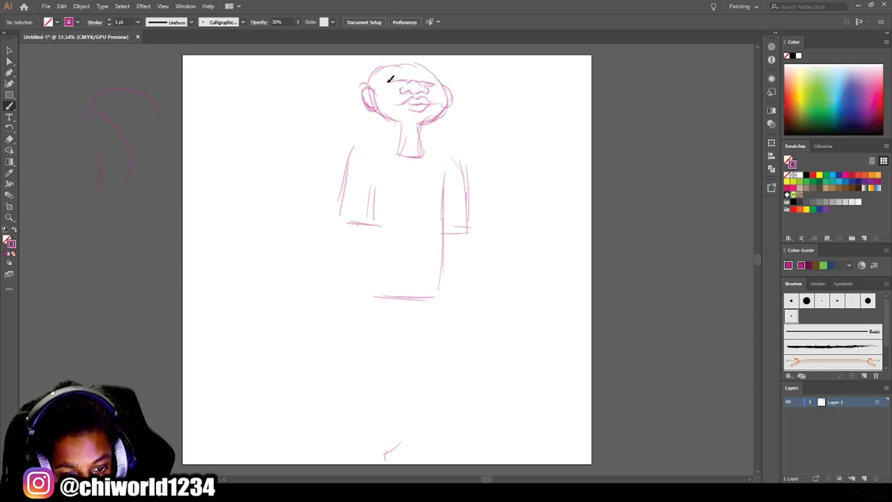
pyautogui.moveTo(450, 84)
pyautogui.mouseDown()
pyautogui.moveTo(434, 68)
pyautogui.moveTo(391, 68)
pyautogui.moveTo(427, 78)
pyautogui.mouseUp()
pyautogui.moveTo(401, 120)
pyautogui.mouseDown()
pyautogui.moveTo(421, 149)
pyautogui.moveTo(448, 139)
pyautogui.mouseUp()
pyautogui.moveTo(387, 149)
pyautogui.mouseDown()
pyautogui.moveTo(378, 135)
pyautogui.moveTo(353, 145)
pyautogui.mouseUp()
# Sketch the bent forearm with raised index finger, the hanging left arm and hand, and a pants line.
pyautogui.moveTo(446, 234)
pyautogui.mouseDown()
pyautogui.moveTo(502, 233)
pyautogui.moveTo(488, 205)
pyautogui.mouseUp()
pyautogui.moveTo(492, 242); pyautogui.dragTo(511, 176)
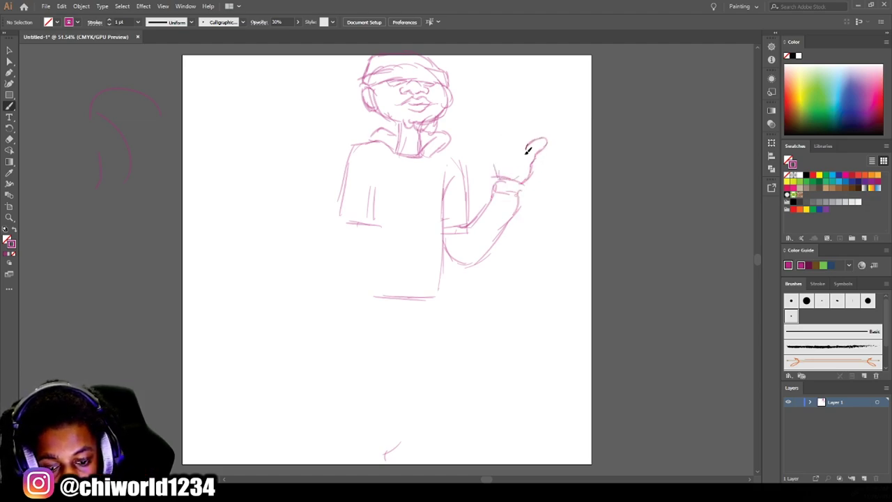
pyautogui.moveTo(532, 140)
pyautogui.mouseDown()
pyautogui.moveTo(533, 89)
pyautogui.moveTo(519, 138)
pyautogui.moveTo(498, 165)
pyautogui.mouseUp()
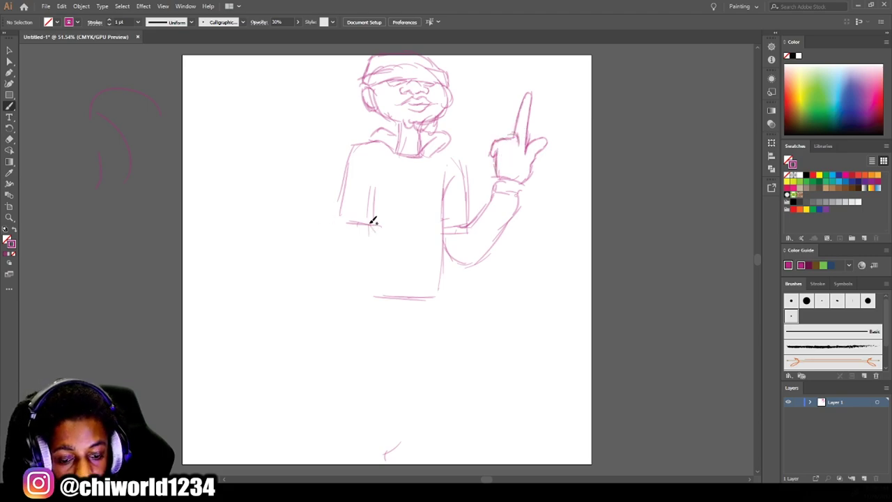
pyautogui.moveTo(370, 242)
pyautogui.mouseDown()
pyautogui.moveTo(359, 288)
pyautogui.moveTo(335, 296)
pyautogui.mouseUp()
pyautogui.moveTo(363, 258); pyautogui.dragTo(365, 291)
pyautogui.moveTo(325, 265); pyautogui.dragTo(352, 324)
pyautogui.moveTo(325, 292); pyautogui.dragTo(345, 202)
pyautogui.moveTo(434, 293); pyautogui.dragTo(438, 334)
# Scale the whole sketch down and move it lower and to the left.
pyautogui.press('v')
pyautogui.moveTo(249, 372); pyautogui.dragTo(605, 60)
pyautogui.moveTo(550, 332); pyautogui.dragTo(534, 243)
pyautogui.moveTo(412, 127); pyautogui.dragTo(398, 156)
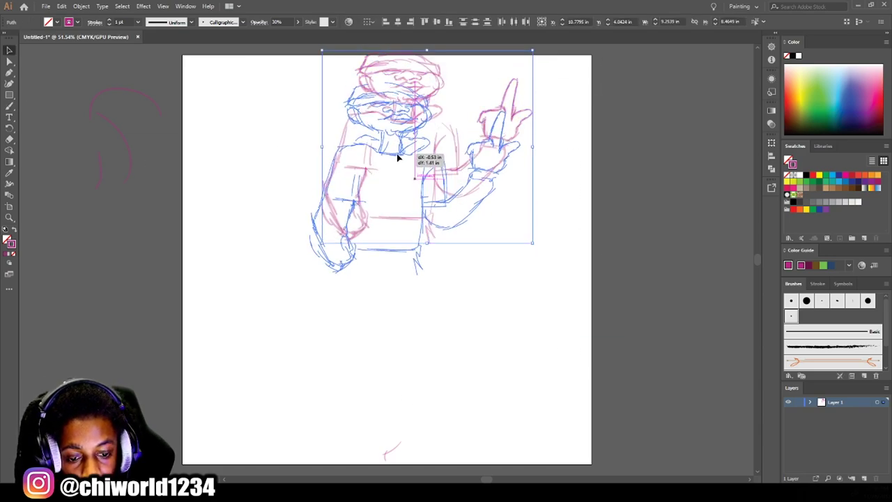
# Sketch the inner and outer lines of both pants legs.
pyautogui.click(498, 378)
pyautogui.press('b')
pyautogui.moveTo(421, 255); pyautogui.dragTo(411, 368)
pyautogui.moveTo(378, 298); pyautogui.dragTo(377, 382)
pyautogui.moveTo(343, 274); pyautogui.dragTo(348, 401)
pyautogui.moveTo(414, 310); pyautogui.dragTo(400, 415)
pyautogui.moveTo(349, 338); pyautogui.dragTo(354, 426)
pyautogui.moveTo(355, 427)
pyautogui.mouseDown()
pyautogui.moveTo(388, 423)
pyautogui.moveTo(357, 427)
pyautogui.mouseUp()
pyautogui.scroll(-1, 319, 370)
pyautogui.scroll(3, 461, 124)
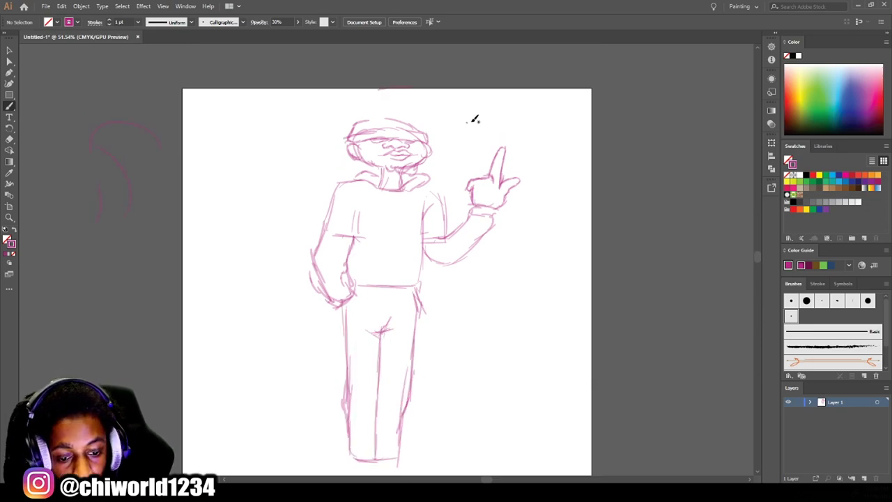
# Scale the raised hand strokes smaller.
pyautogui.press('v')
pyautogui.moveTo(463, 189)
pyautogui.mouseDown()
pyautogui.moveTo(556, 124)
pyautogui.moveTo(516, 143)
pyautogui.mouseUp()
pyautogui.click(438, 193)
pyautogui.moveTo(488, 184); pyautogui.dragTo(517, 146)
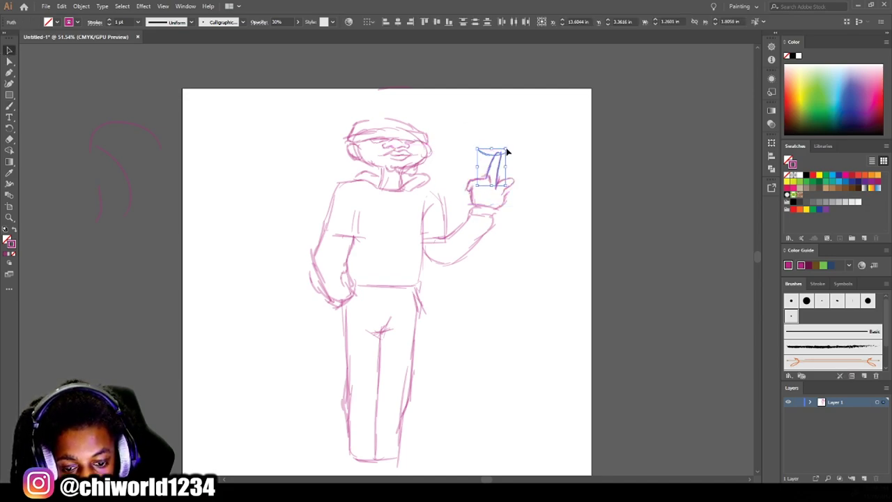
pyautogui.click(29, 96)
# Paint a ball on the raised fingertip and shoe outlines below the legs.
pyautogui.press('b')
pyautogui.moveTo(492, 95)
pyautogui.mouseDown()
pyautogui.moveTo(462, 143)
pyautogui.moveTo(495, 157)
pyautogui.mouseUp()
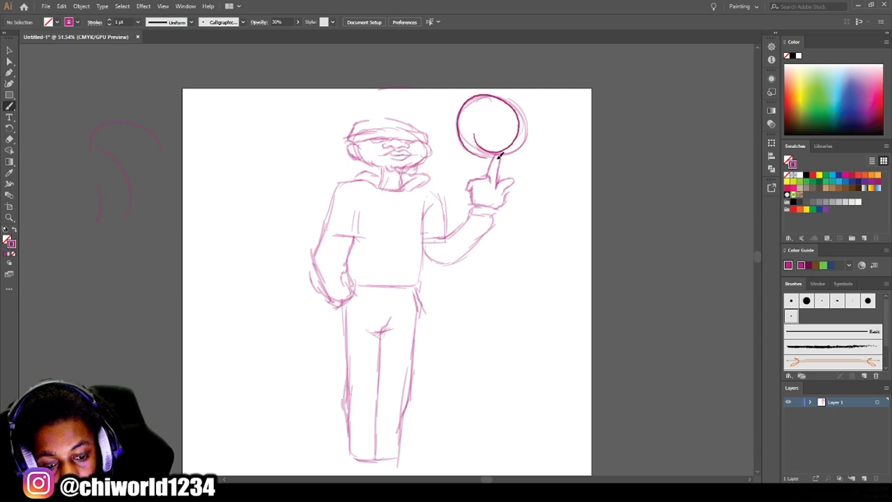
pyautogui.scroll(-3, 380, 421)
pyautogui.moveTo(380, 421)
pyautogui.mouseDown()
pyautogui.moveTo(376, 450)
pyautogui.moveTo(478, 450)
pyautogui.moveTo(402, 411)
pyautogui.moveTo(409, 423)
pyautogui.mouseUp()
pyautogui.moveTo(376, 417)
pyautogui.mouseDown()
pyautogui.moveTo(343, 413)
pyautogui.moveTo(301, 451)
pyautogui.moveTo(377, 451)
pyautogui.mouseUp()
pyautogui.scroll(2, 290, 168)
pyautogui.scroll(-2, 291, 168)
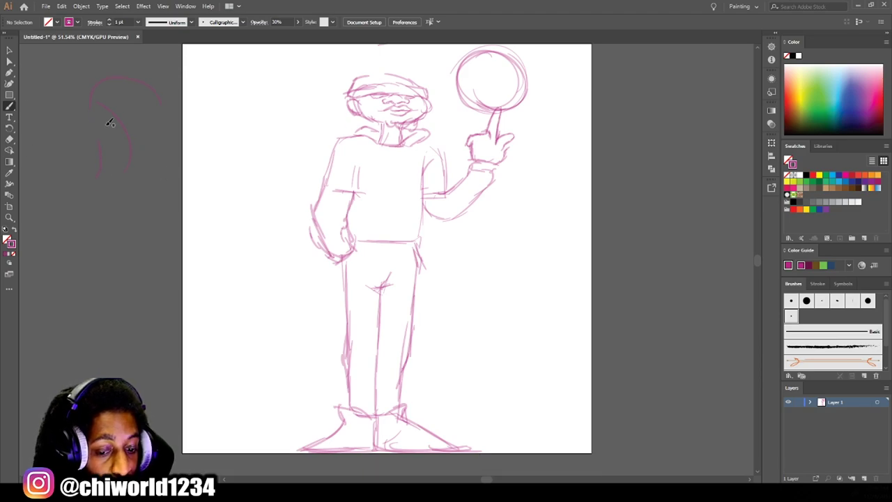
# Select all the sketch strokes and move the figure into a new position.
pyautogui.click(9, 51)
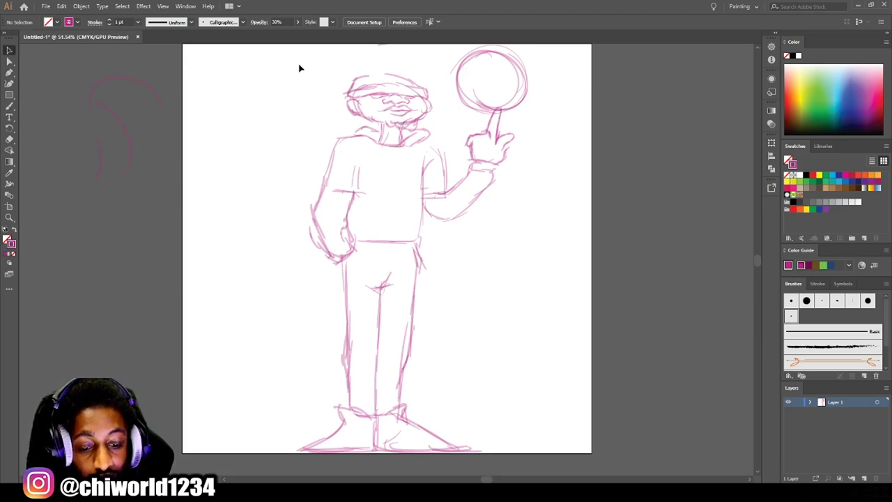
pyautogui.moveTo(273, 52); pyautogui.dragTo(584, 460)
pyautogui.moveTo(378, 284); pyautogui.dragTo(377, 285)
pyautogui.scroll(-1, 570, 318)
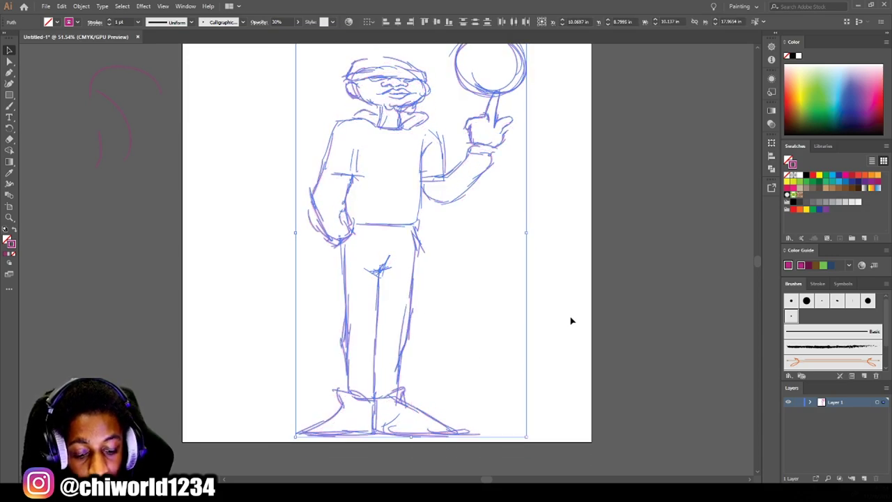
# Redraw the base line under the shoes and add shoe and ankle details.
pyautogui.click(10, 106)
pyautogui.keyDown('ctrl'); pyautogui.click(264, 227); pyautogui.keyUp('ctrl')
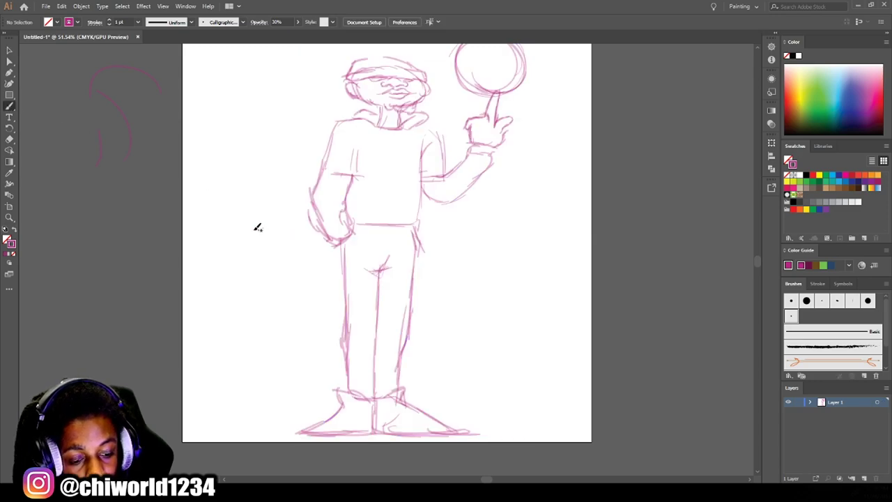
pyautogui.moveTo(454, 436); pyautogui.dragTo(303, 432)
pyautogui.moveTo(403, 403)
pyautogui.mouseDown()
pyautogui.moveTo(419, 379)
pyautogui.moveTo(391, 391)
pyautogui.mouseUp()
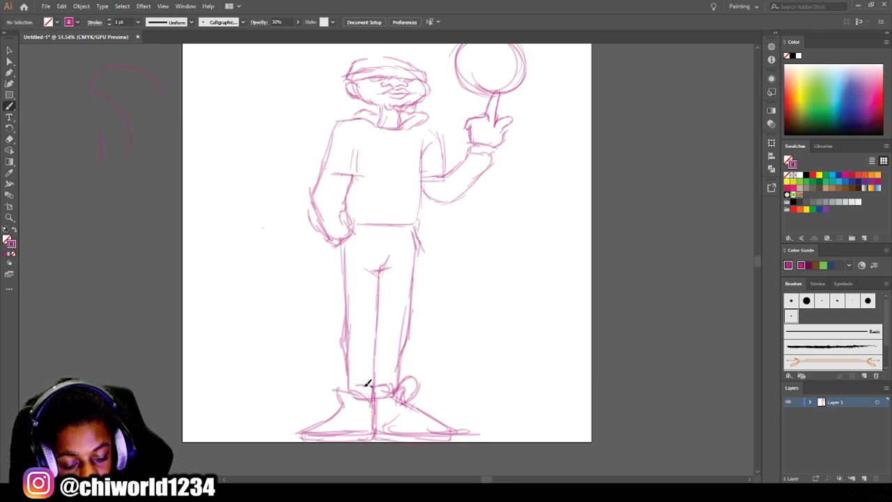
pyautogui.moveTo(331, 382); pyautogui.dragTo(340, 396)
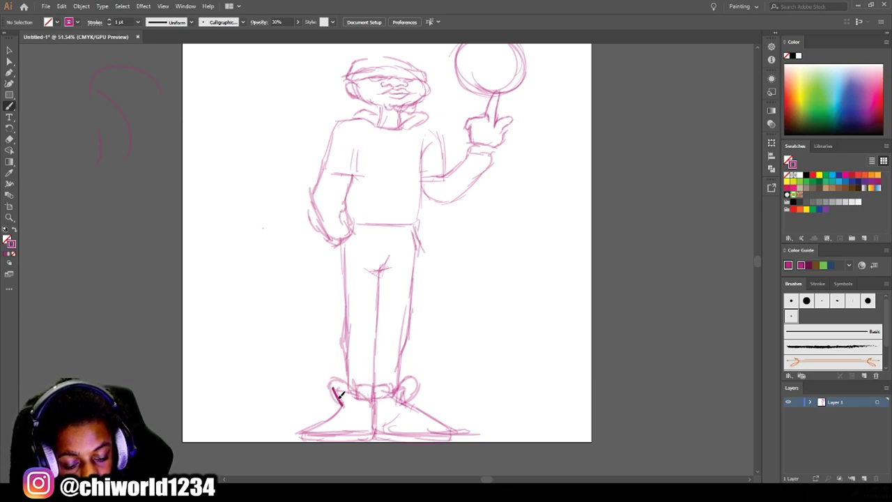
# Fade the whole sketch to 12% opacity and lock its layer.
pyautogui.hotkey('ctrl', '-')
pyautogui.scroll(-1, 527, 318)
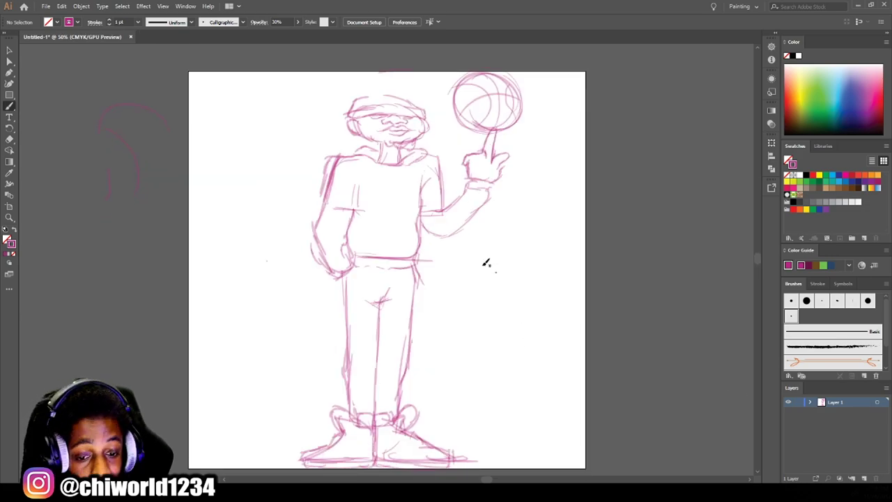
pyautogui.hotkey('ctrl', '-')
pyautogui.click(9, 50)
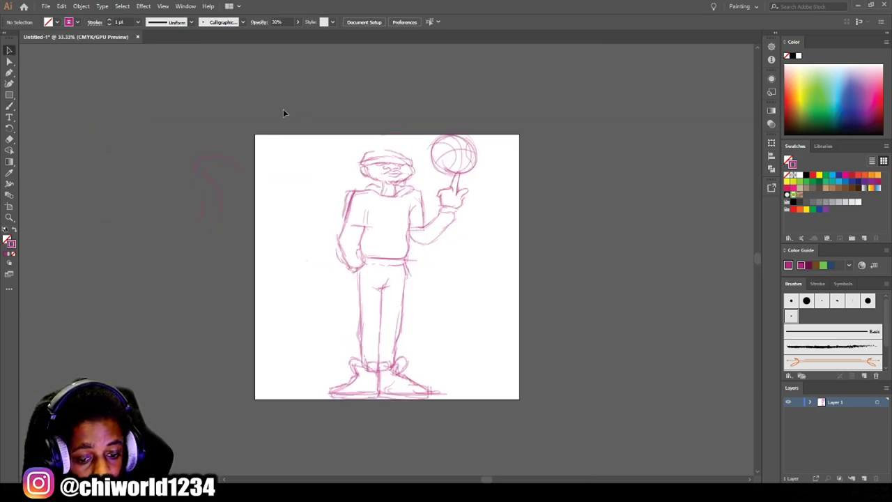
pyautogui.moveTo(283, 110); pyautogui.dragTo(567, 421)
pyautogui.click(299, 24)
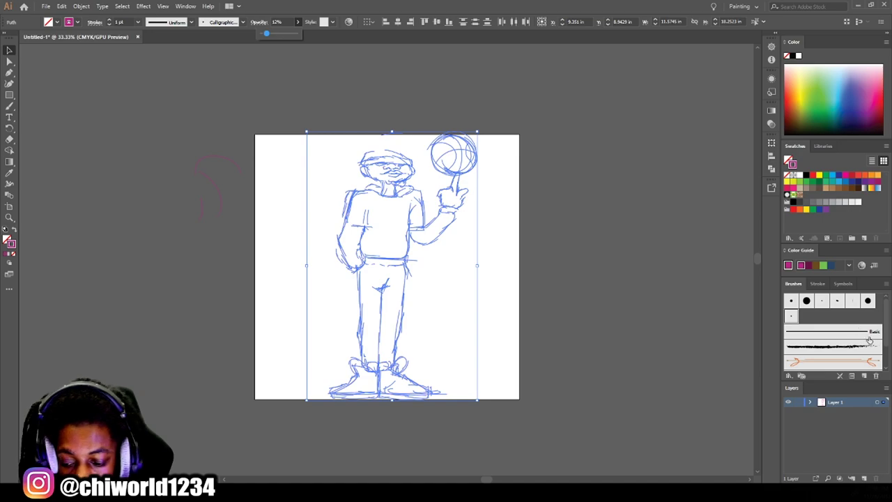
pyautogui.click(798, 402)
# Add Layer 2 above the sketch, reset to default black stroke and paint a test stroke.
pyautogui.click(865, 479)
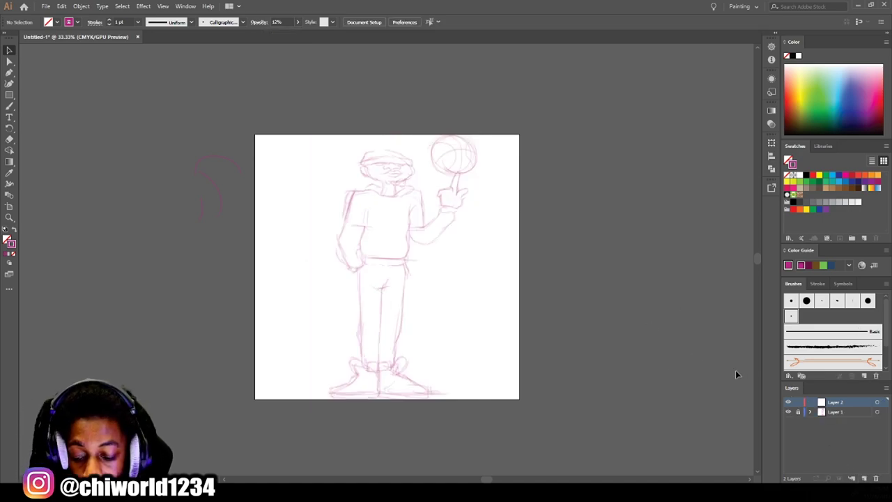
pyautogui.click(5, 230)
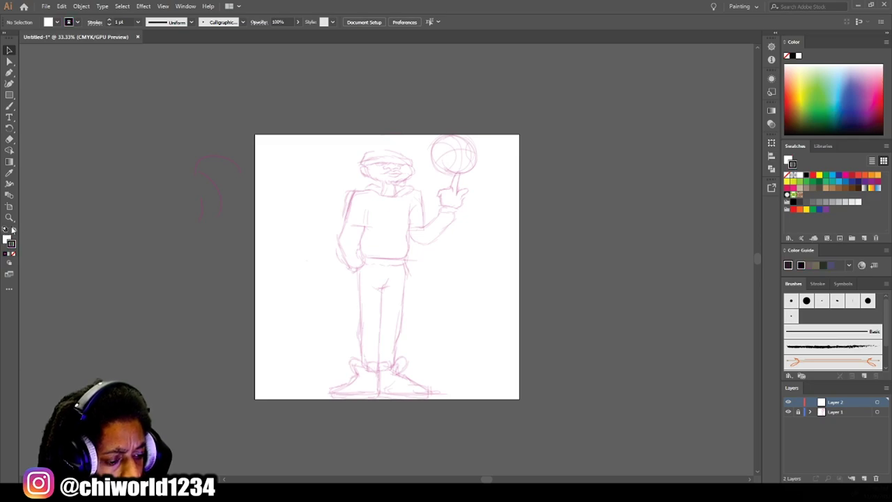
pyautogui.click(8, 107)
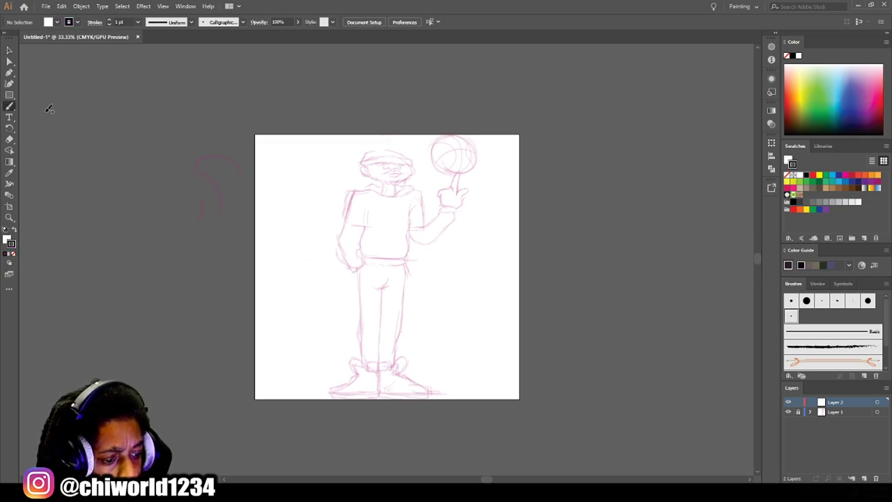
pyautogui.moveTo(193, 222); pyautogui.dragTo(208, 261)
# Set the brush stroke weight to 0.5 pt and zoom in on the artboard.
pyautogui.click(137, 22)
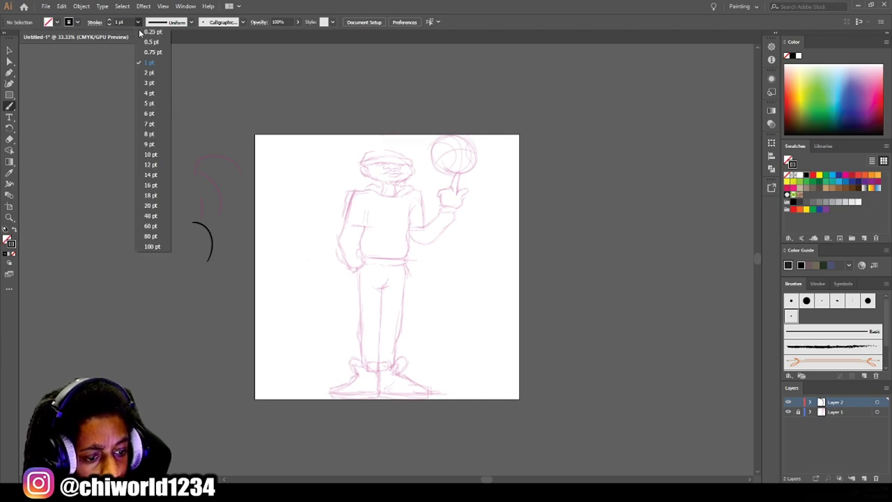
pyautogui.click(147, 46)
pyautogui.scroll(2, 687, 176)
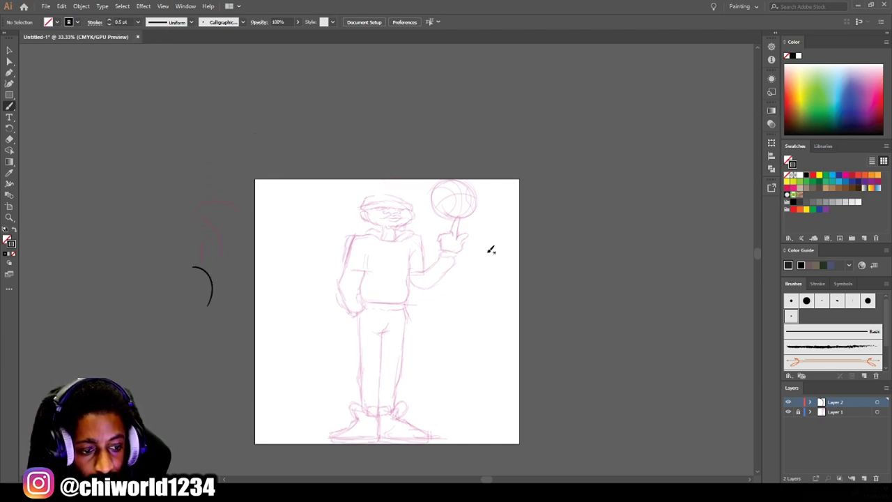
pyautogui.scroll(2, 491, 250)
pyautogui.scroll(2, 492, 225)
pyautogui.scroll(1, 497, 226)
pyautogui.scroll(3, 502, 213)
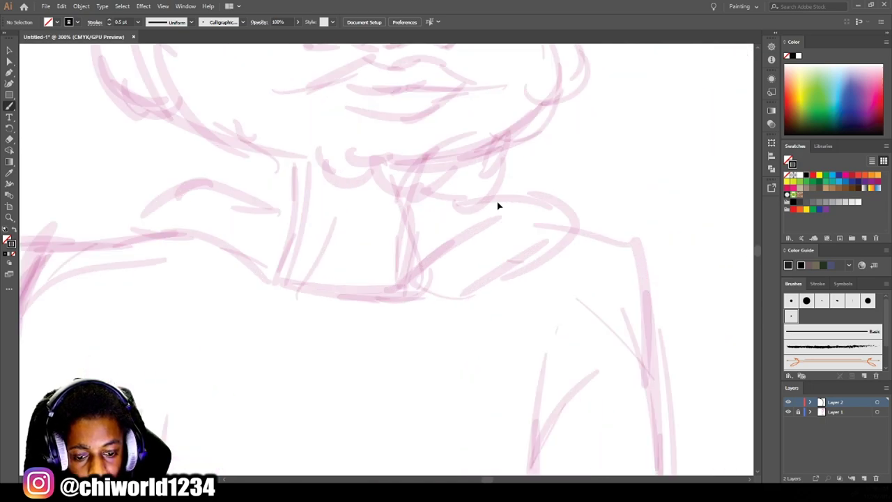
# Ink the lips: the line between them, the upper lip curves, the lower lip and the shadow beneath.
pyautogui.scroll(3, 495, 198)
pyautogui.scroll(1, 418, 205)
pyautogui.scroll(1, 341, 237)
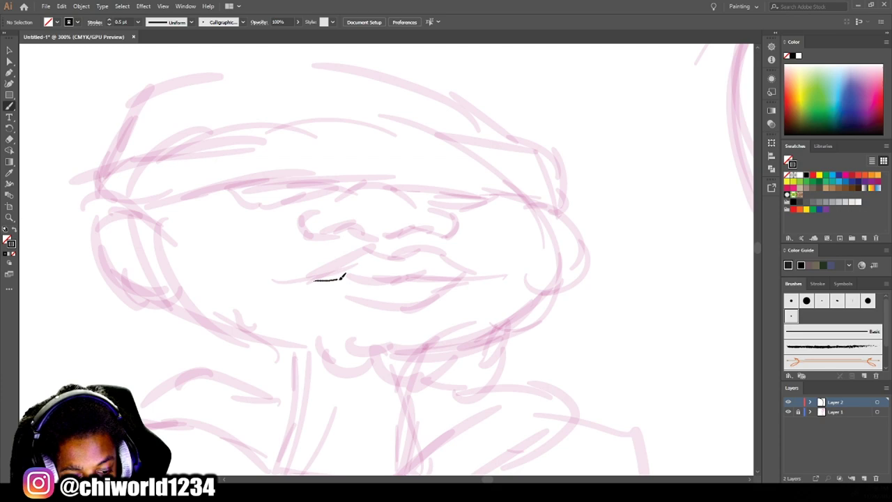
pyautogui.moveTo(378, 272); pyautogui.dragTo(478, 276)
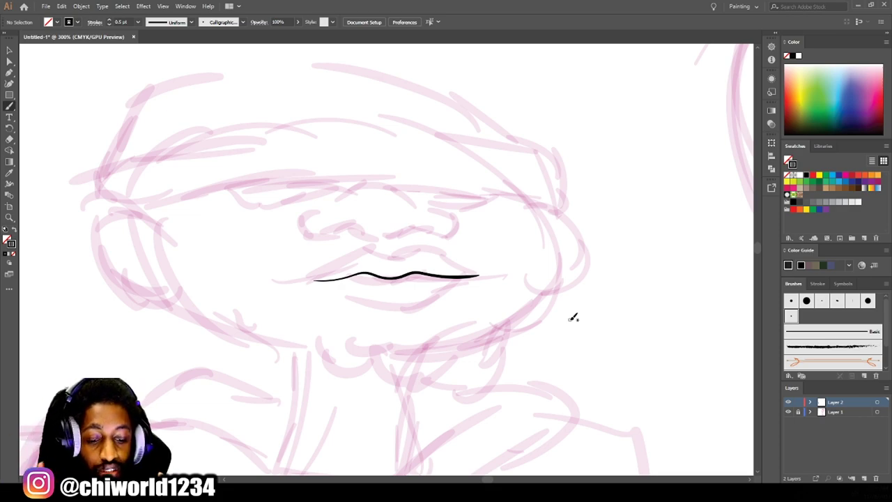
pyautogui.hotkey('ctrl', '=')
pyautogui.hotkey('ctrl', '=')
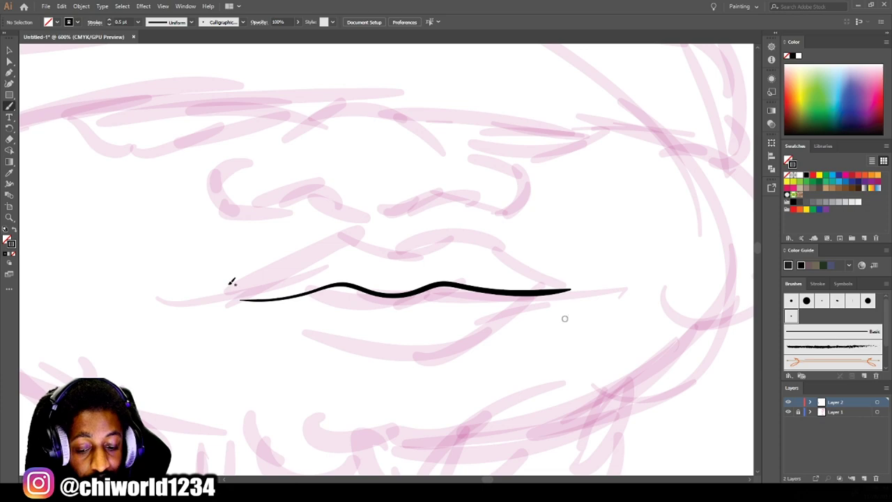
pyautogui.moveTo(261, 281); pyautogui.dragTo(246, 296)
pyautogui.moveTo(295, 276); pyautogui.dragTo(338, 248)
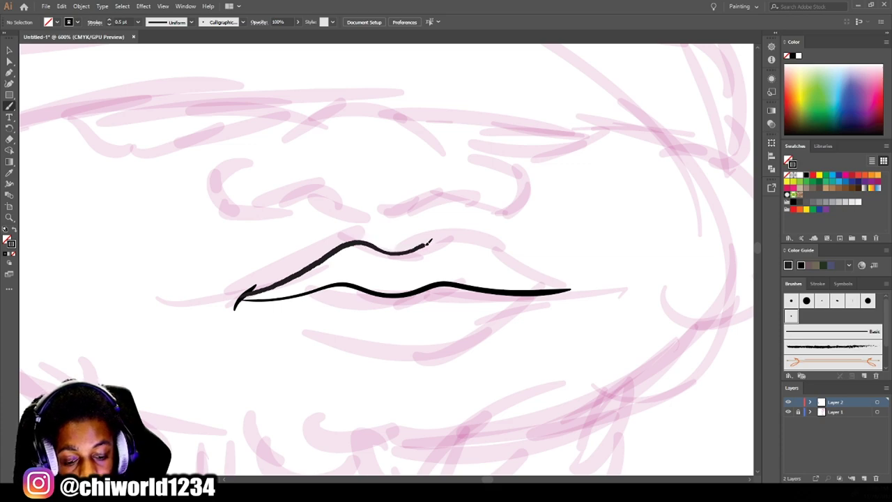
pyautogui.moveTo(466, 239)
pyautogui.mouseDown()
pyautogui.moveTo(575, 288)
pyautogui.moveTo(558, 277)
pyautogui.mouseUp()
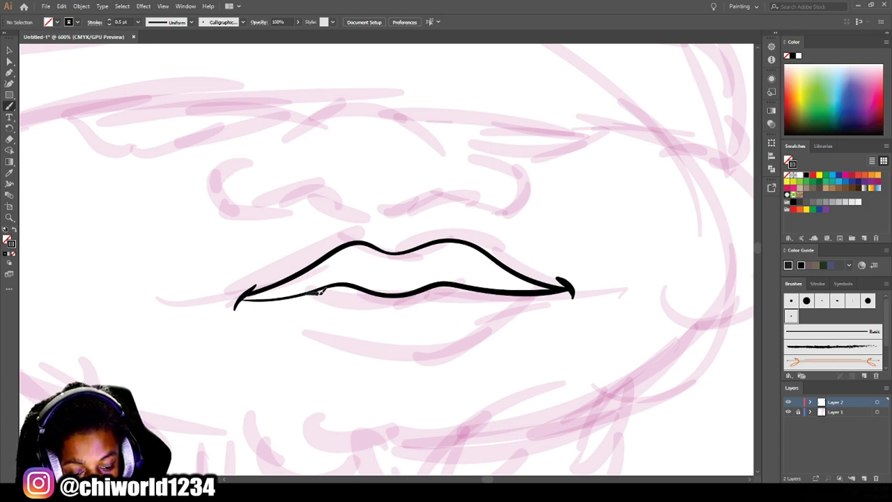
pyautogui.moveTo(464, 285); pyautogui.dragTo(477, 286)
pyautogui.moveTo(237, 302)
pyautogui.mouseDown()
pyautogui.moveTo(466, 348)
pyautogui.moveTo(549, 295)
pyautogui.moveTo(572, 291)
pyautogui.mouseUp()
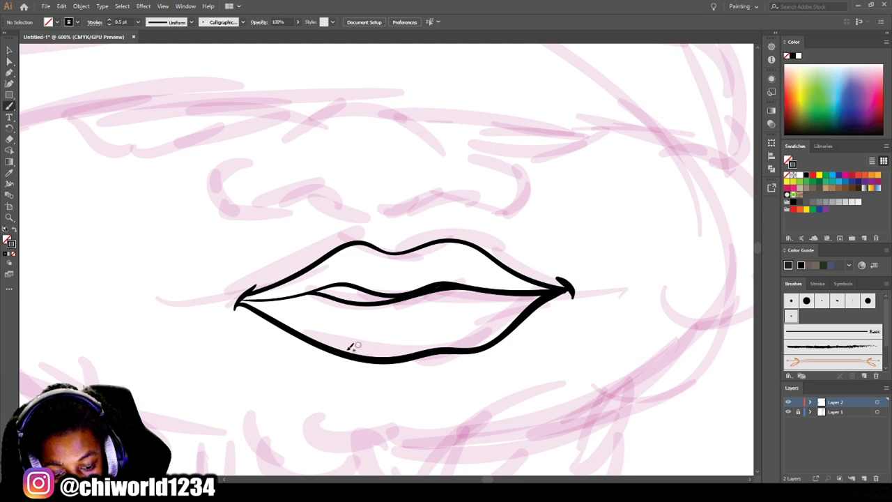
pyautogui.moveTo(364, 369); pyautogui.dragTo(475, 375)
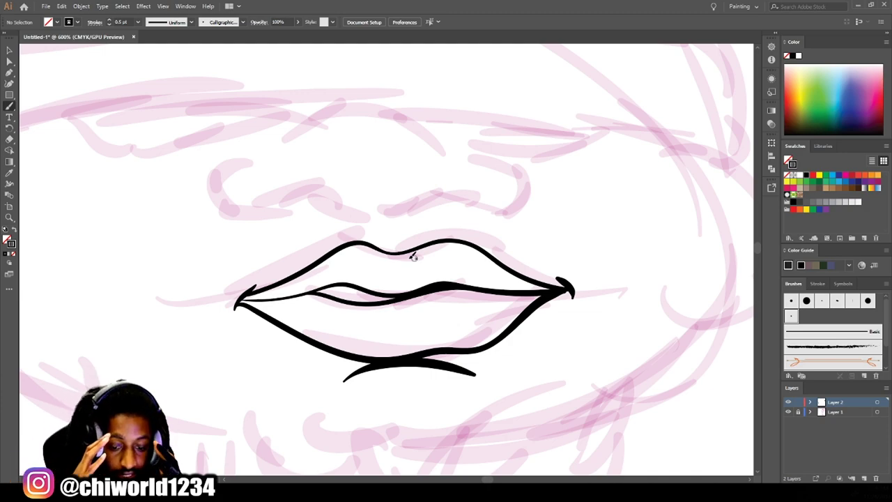
# Ink both nostril curves, the arched nose bridge and the line down to the upper lip.
pyautogui.scroll(2, 401, 227)
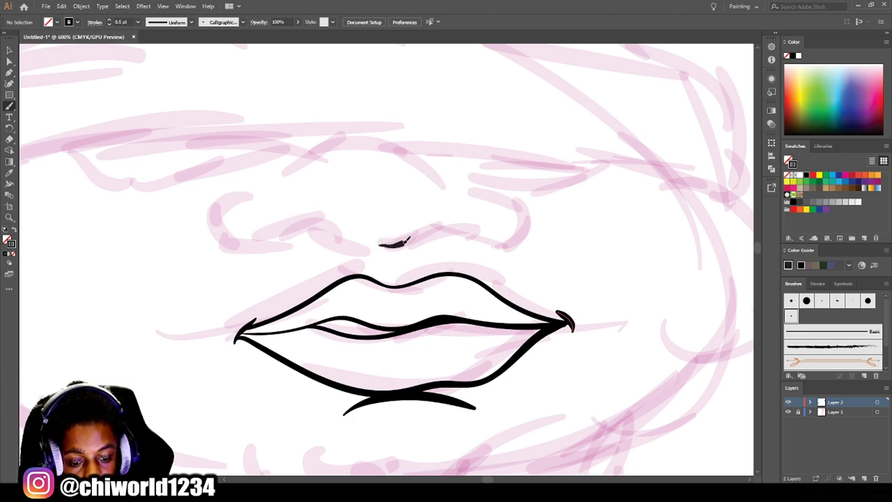
pyautogui.moveTo(474, 220)
pyautogui.mouseDown()
pyautogui.moveTo(472, 241)
pyautogui.moveTo(477, 235)
pyautogui.mouseUp()
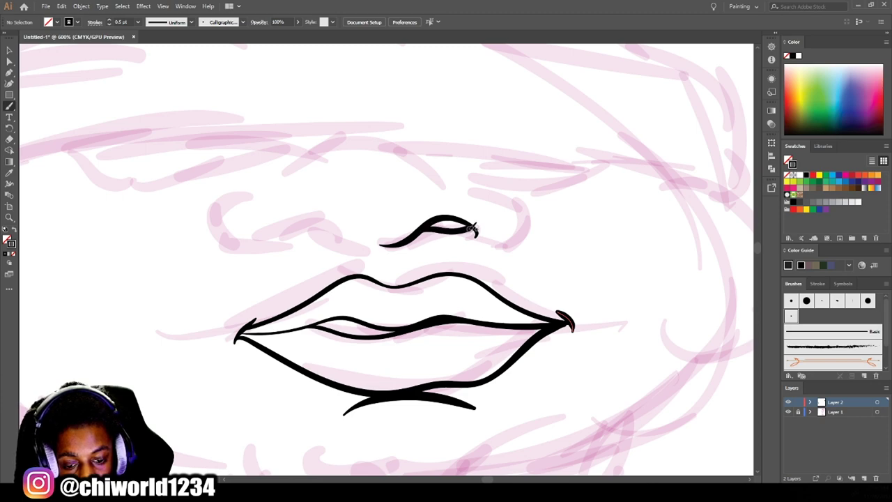
pyautogui.moveTo(332, 217); pyautogui.dragTo(284, 231)
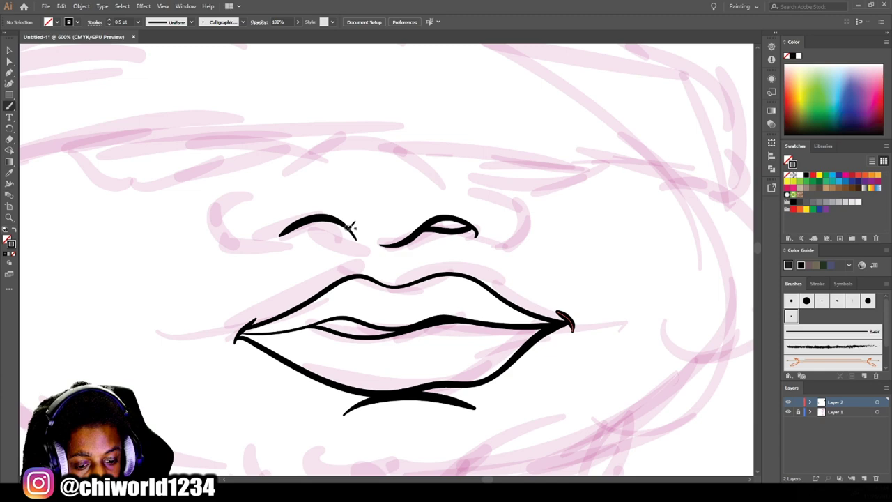
pyautogui.moveTo(298, 231)
pyautogui.mouseDown()
pyautogui.moveTo(282, 235)
pyautogui.moveTo(250, 197)
pyautogui.mouseUp()
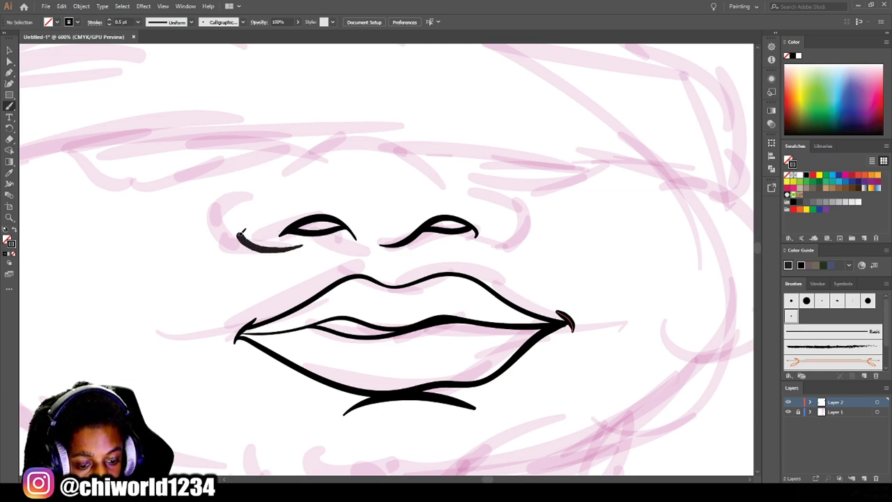
pyautogui.moveTo(469, 244)
pyautogui.mouseDown()
pyautogui.moveTo(519, 229)
pyautogui.moveTo(491, 190)
pyautogui.mouseUp()
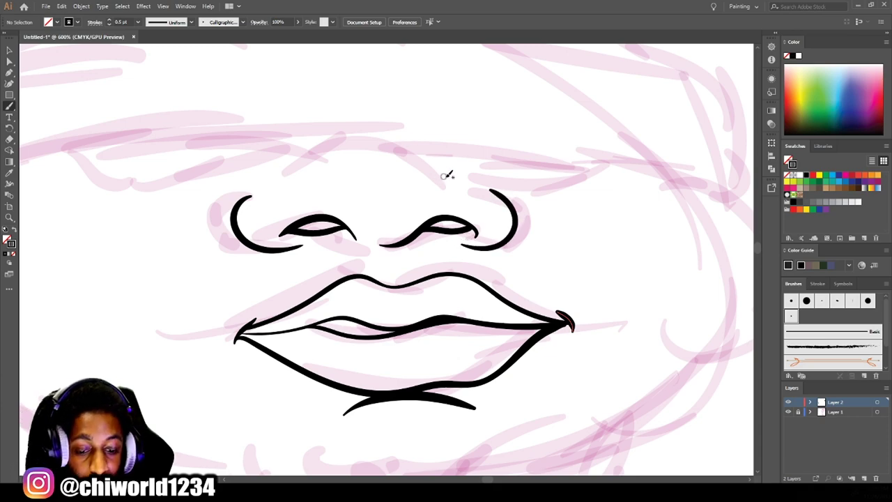
pyautogui.moveTo(461, 183); pyautogui.dragTo(319, 161)
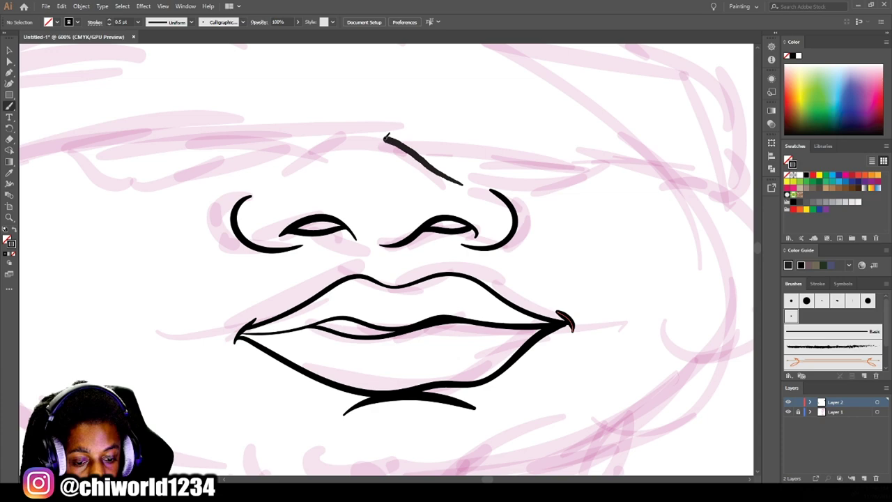
pyautogui.moveTo(372, 254); pyautogui.dragTo(370, 251)
pyautogui.scroll(2, 216, 269)
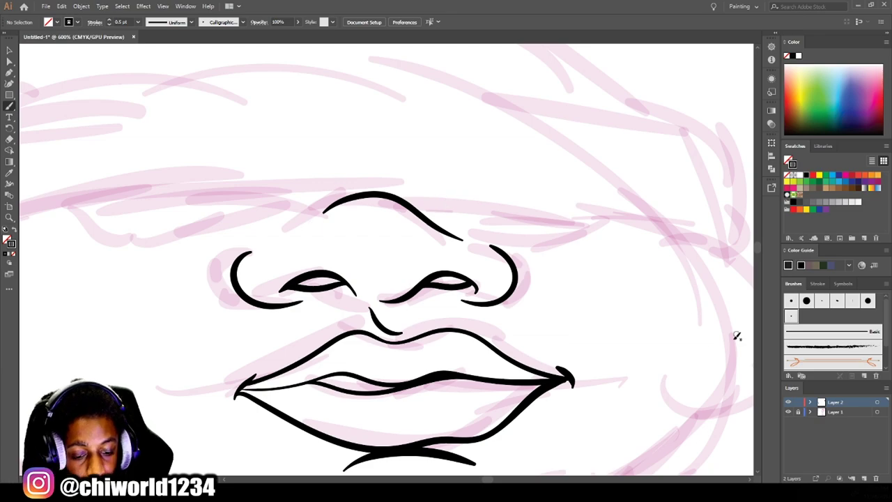
pyautogui.scroll(-2, 714, 342)
pyautogui.scroll(-2, 677, 361)
pyautogui.scroll(1, 619, 335)
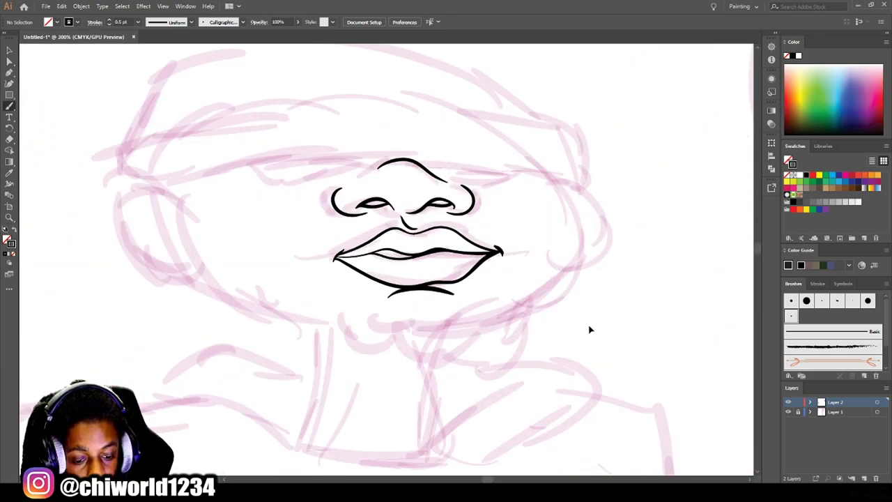
# Ink both eyes with upper and lower lids and a crease on the left eye.
pyautogui.hotkey('ctrl', '=')
pyautogui.scroll(1, 590, 324)
pyautogui.scroll(1, 286, 191)
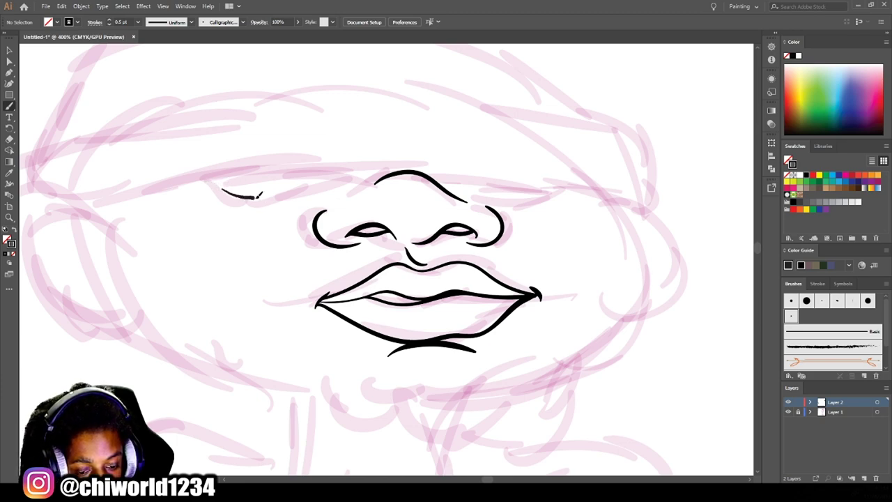
pyautogui.moveTo(341, 177); pyautogui.dragTo(341, 178)
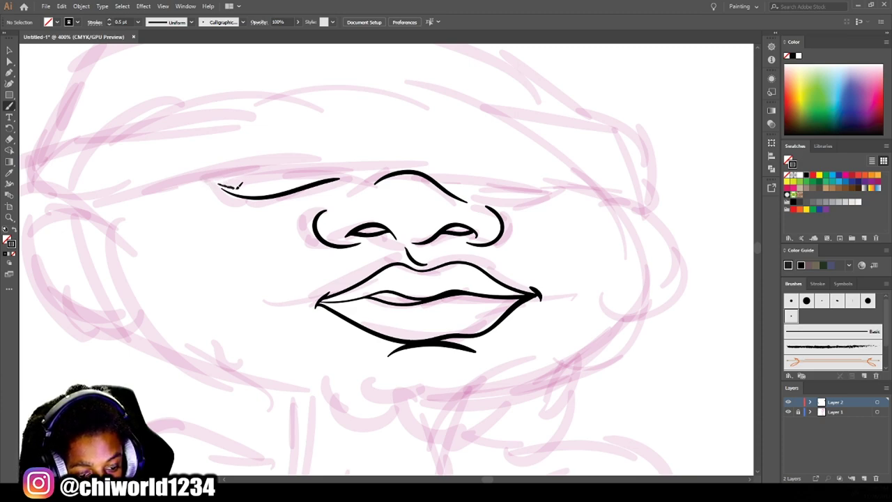
pyautogui.moveTo(345, 173); pyautogui.dragTo(197, 187)
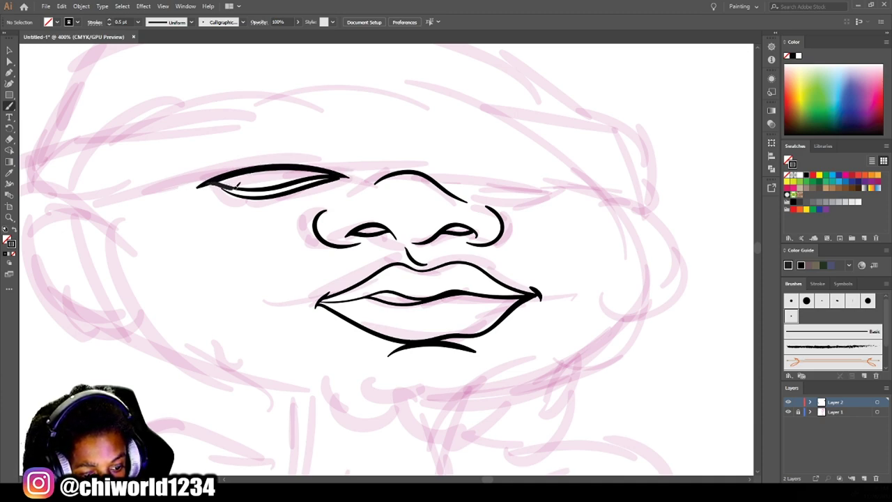
pyautogui.moveTo(352, 176); pyautogui.dragTo(352, 178)
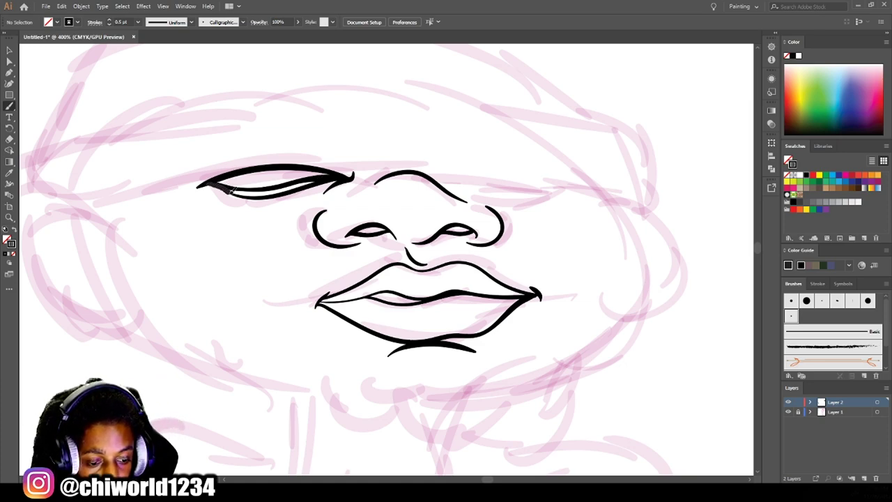
pyautogui.moveTo(432, 174); pyautogui.dragTo(534, 186)
pyautogui.moveTo(438, 180); pyautogui.dragTo(520, 199)
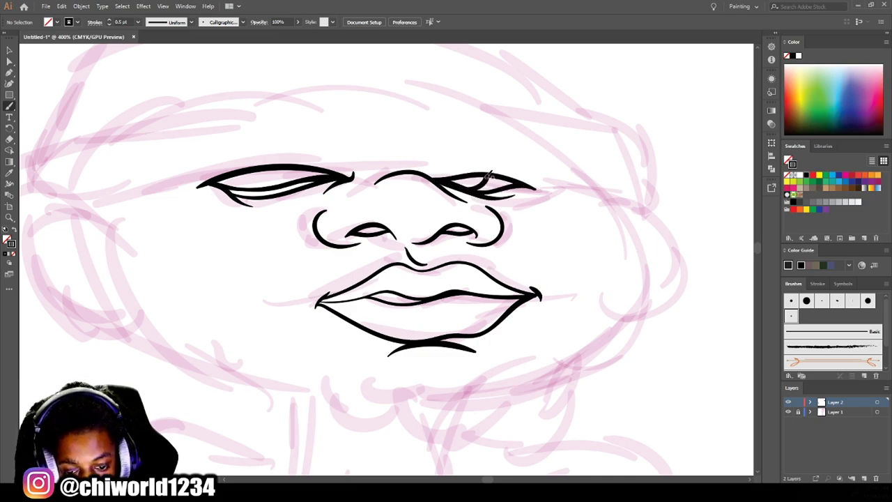
pyautogui.moveTo(269, 178); pyautogui.dragTo(260, 188)
# Ink the long arched brow line, the jawline and cheek strokes on both sides.
pyautogui.moveTo(76, 204); pyautogui.dragTo(654, 209)
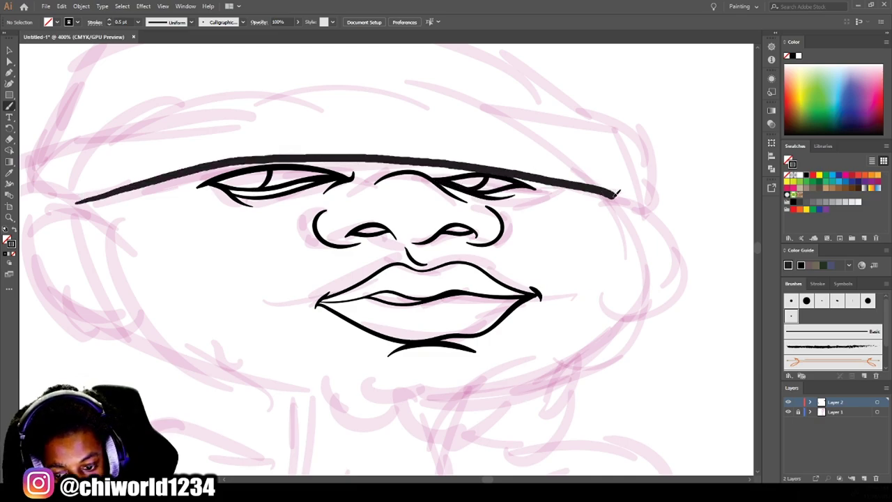
pyautogui.moveTo(142, 328)
pyautogui.mouseDown()
pyautogui.moveTo(355, 385)
pyautogui.moveTo(527, 384)
pyautogui.moveTo(649, 230)
pyautogui.mouseUp()
pyautogui.hotkey('ctrl', '-')
pyautogui.hotkey('ctrl', '-')
pyautogui.hotkey('ctrl', '-')
pyautogui.hotkey('ctrl', '+')
pyautogui.hotkey('ctrl', '+')
pyautogui.moveTo(255, 263)
pyautogui.mouseDown()
pyautogui.moveTo(228, 286)
pyautogui.moveTo(240, 218)
pyautogui.mouseUp()
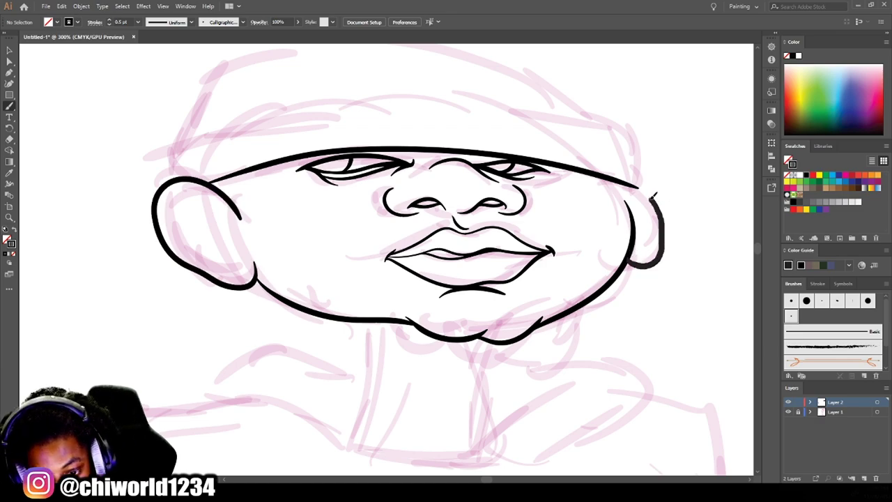
# Ink the ear outlines and the beanie's brim, top and left side.
pyautogui.moveTo(627, 264); pyautogui.dragTo(635, 185)
pyautogui.scroll(3, 172, 248)
pyautogui.moveTo(167, 238); pyautogui.dragTo(148, 297)
pyautogui.moveTo(140, 259)
pyautogui.mouseDown()
pyautogui.moveTo(258, 179)
pyautogui.moveTo(651, 237)
pyautogui.moveTo(661, 287)
pyautogui.mouseUp()
pyautogui.moveTo(593, 193); pyautogui.dragTo(365, 119)
pyautogui.moveTo(442, 119); pyautogui.dragTo(197, 136)
pyautogui.moveTo(156, 208)
pyautogui.mouseDown()
pyautogui.moveTo(196, 134)
pyautogui.moveTo(316, 126)
pyautogui.mouseUp()
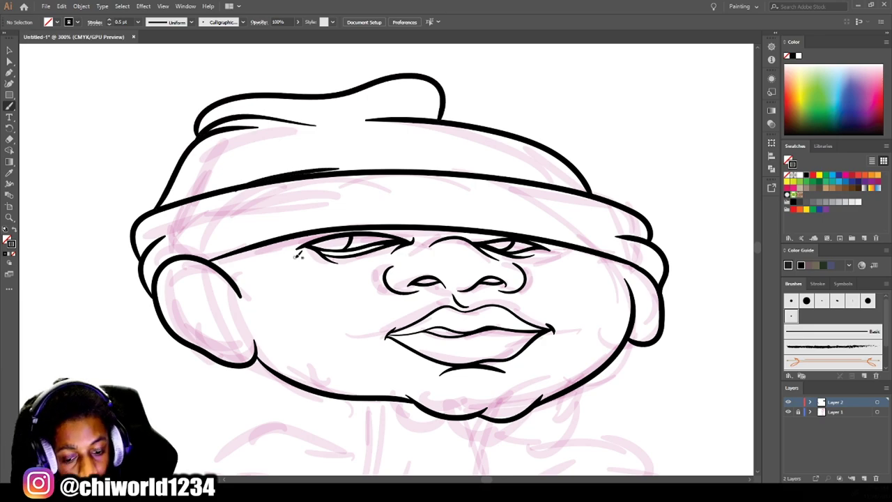
pyautogui.moveTo(236, 190); pyautogui.dragTo(328, 167)
pyautogui.scroll(-5, 526, 348)
pyautogui.scroll(5, 488, 293)
# Ink the neck outline with collarbone marks and a collar line at its base.
pyautogui.moveTo(516, 230)
pyautogui.mouseDown()
pyautogui.moveTo(477, 326)
pyautogui.moveTo(485, 380)
pyautogui.mouseUp()
pyautogui.moveTo(439, 276); pyautogui.dragTo(442, 290)
pyautogui.moveTo(437, 291); pyautogui.dragTo(457, 315)
pyautogui.moveTo(351, 203)
pyautogui.mouseDown()
pyautogui.moveTo(364, 318)
pyautogui.moveTo(488, 368)
pyautogui.mouseUp()
pyautogui.moveTo(352, 320); pyautogui.dragTo(499, 342)
pyautogui.scroll(-5, 599, 362)
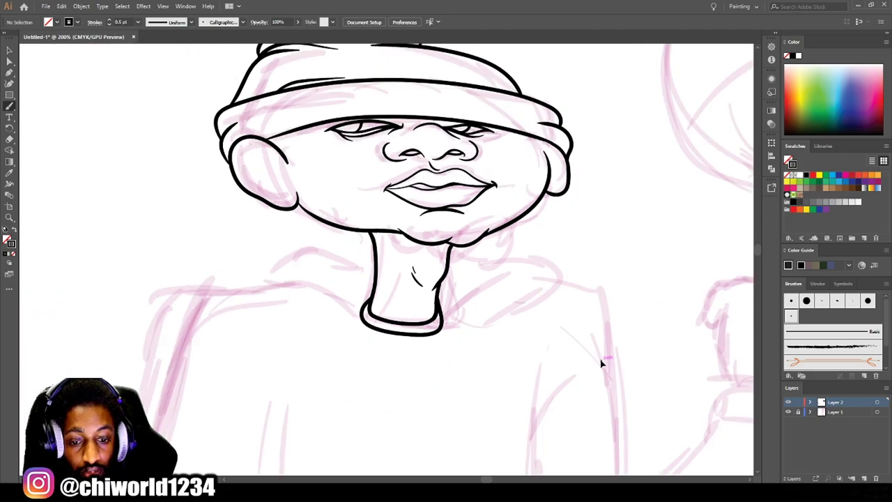
pyautogui.scroll(5, 566, 349)
# Ink the inner curves, folds and rim lines inside both ears.
pyautogui.moveTo(306, 356)
pyautogui.mouseDown()
pyautogui.moveTo(293, 288)
pyautogui.moveTo(222, 307)
pyautogui.moveTo(286, 347)
pyautogui.mouseUp()
pyautogui.moveTo(271, 270); pyautogui.dragTo(244, 322)
pyautogui.moveTo(293, 282)
pyautogui.mouseDown()
pyautogui.moveTo(278, 333)
pyautogui.moveTo(287, 338)
pyautogui.mouseUp()
pyautogui.moveTo(248, 258); pyautogui.dragTo(236, 281)
pyautogui.moveTo(266, 267); pyautogui.dragTo(257, 282)
pyautogui.scroll(-5, 338, 279)
pyautogui.scroll(5, 592, 358)
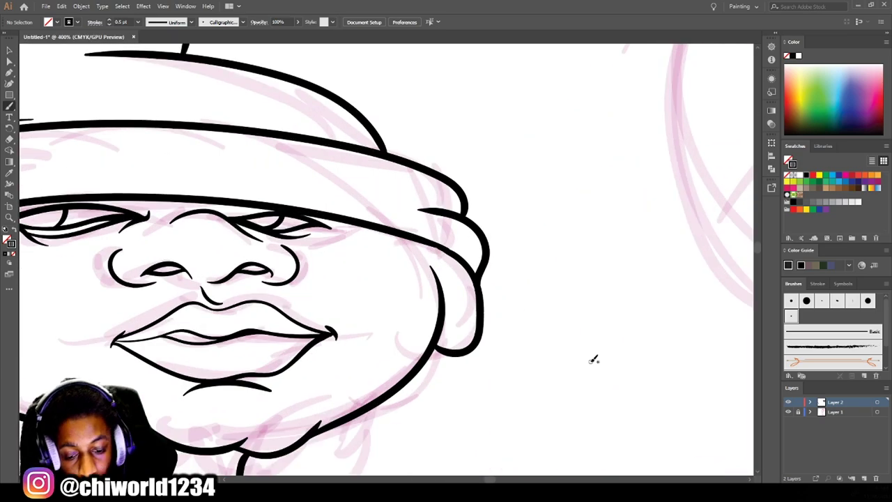
pyautogui.moveTo(453, 312); pyautogui.dragTo(447, 264)
pyautogui.scroll(-3, 453, 307)
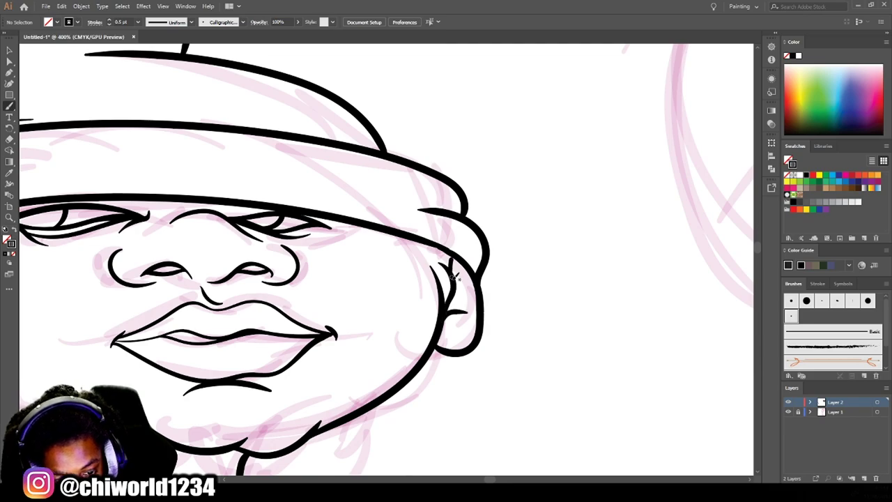
pyautogui.scroll(-5, 366, 133)
pyautogui.scroll(5, 321, 209)
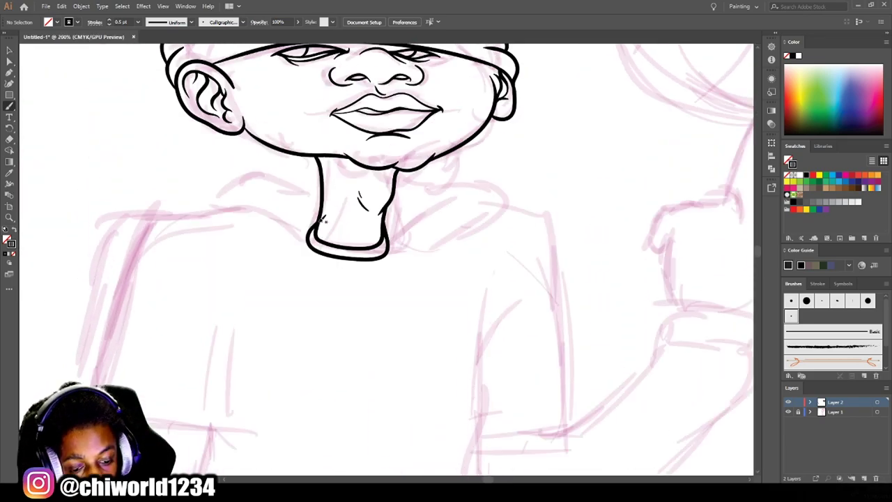
# Replace the short collar stroke with a looping hood collar and shoulder folds on both sides.
pyautogui.hotkey('ctrl', 'z')
pyautogui.scroll(2, 470, 330)
pyautogui.moveTo(244, 253); pyautogui.dragTo(441, 276)
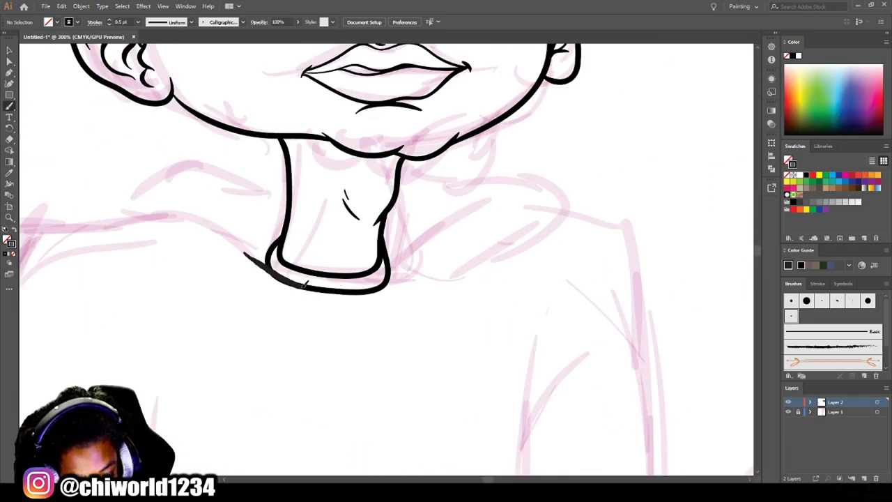
pyautogui.moveTo(385, 286); pyautogui.dragTo(466, 201)
pyautogui.moveTo(416, 280); pyautogui.dragTo(403, 183)
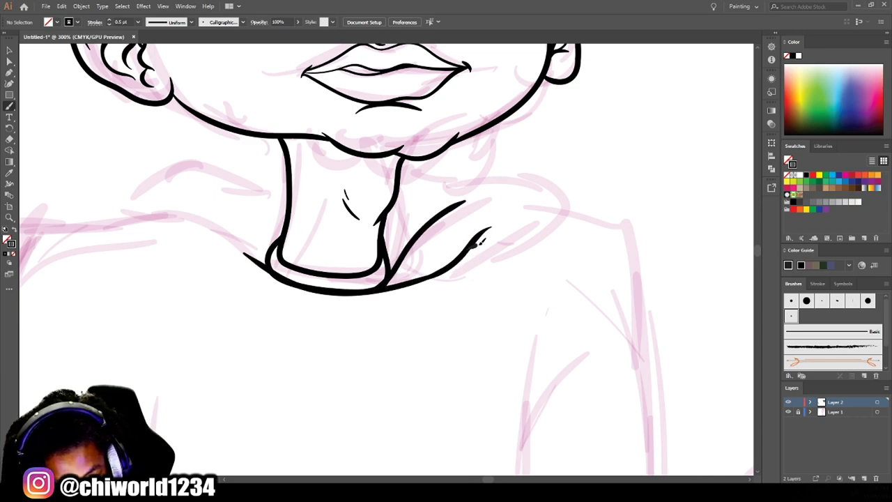
pyautogui.moveTo(276, 272)
pyautogui.mouseDown()
pyautogui.moveTo(288, 171)
pyautogui.moveTo(217, 180)
pyautogui.mouseUp()
pyautogui.moveTo(246, 208); pyautogui.dragTo(270, 188)
pyautogui.moveTo(385, 225)
pyautogui.mouseDown()
pyautogui.moveTo(454, 197)
pyautogui.moveTo(501, 162)
pyautogui.mouseUp()
pyautogui.hotkey('ctrl', '-')
pyautogui.hotkey('ctrl', '-')
pyautogui.hotkey('ctrl', '-')
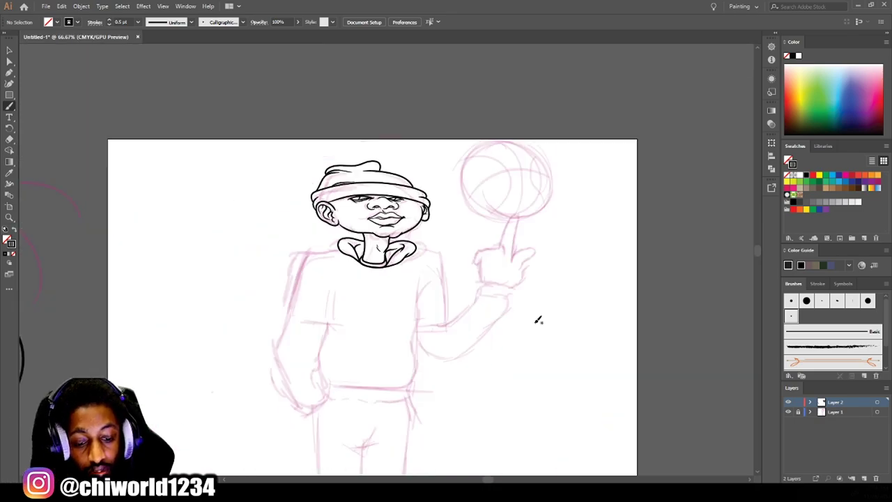
# Ink the shirt's sides, shoulders and sleeves up to the collar.
pyautogui.hotkey('ctrl', '+')
pyautogui.hotkey('ctrl', '+')
pyautogui.moveTo(315, 126)
pyautogui.mouseDown()
pyautogui.moveTo(290, 296)
pyautogui.moveTo(322, 167)
pyautogui.mouseUp()
pyautogui.scroll(-1, 288, 321)
pyautogui.moveTo(463, 412)
pyautogui.mouseDown()
pyautogui.moveTo(499, 163)
pyautogui.moveTo(495, 193)
pyautogui.mouseUp()
pyautogui.hotkey('ctrl', '+')
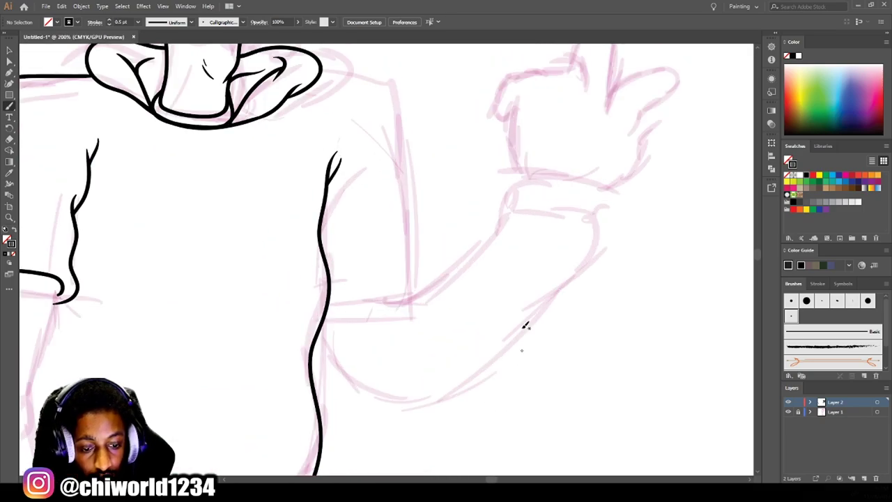
pyautogui.hotkey('ctrl', '-')
pyautogui.moveTo(329, 323)
pyautogui.mouseDown()
pyautogui.moveTo(403, 209)
pyautogui.moveTo(328, 102)
pyautogui.mouseUp()
pyautogui.hotkey('ctrl', '-')
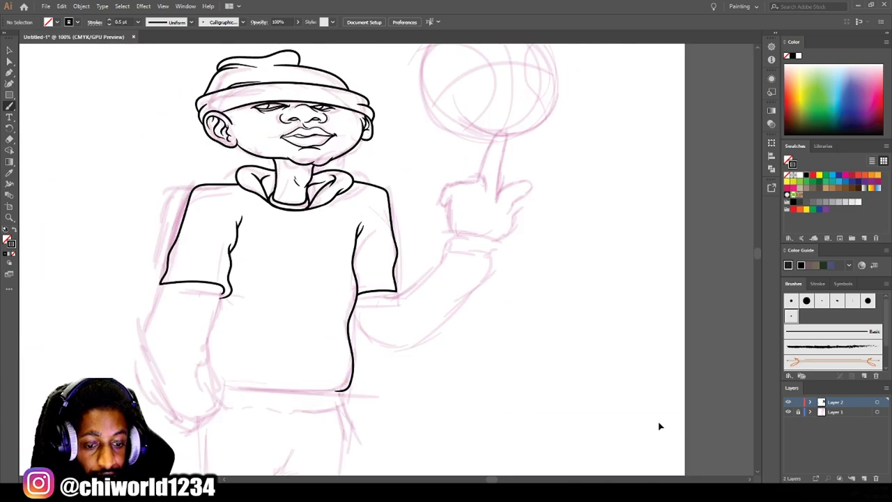
pyautogui.scroll(-5, 474, 388)
pyautogui.hotkey('ctrl', '+')
pyautogui.moveTo(226, 149)
pyautogui.mouseDown()
pyautogui.moveTo(199, 240)
pyautogui.moveTo(179, 264)
pyautogui.moveTo(219, 343)
pyautogui.moveTo(128, 294)
pyautogui.moveTo(118, 207)
pyautogui.moveTo(134, 156)
pyautogui.mouseUp()
pyautogui.hotkey('ctrl', '-')
pyautogui.hotkey('ctrl', '-')
# Ink the raised forearm's underside and the knuckles and top of the fist.
pyautogui.hotkey('ctrl', '+')
pyautogui.hotkey('ctrl', '+')
pyautogui.hotkey('ctrl', '+')
pyautogui.scroll(2, 516, 360)
pyautogui.moveTo(286, 265)
pyautogui.mouseDown()
pyautogui.moveTo(314, 256)
pyautogui.moveTo(412, 183)
pyautogui.moveTo(495, 159)
pyautogui.moveTo(233, 310)
pyautogui.mouseUp()
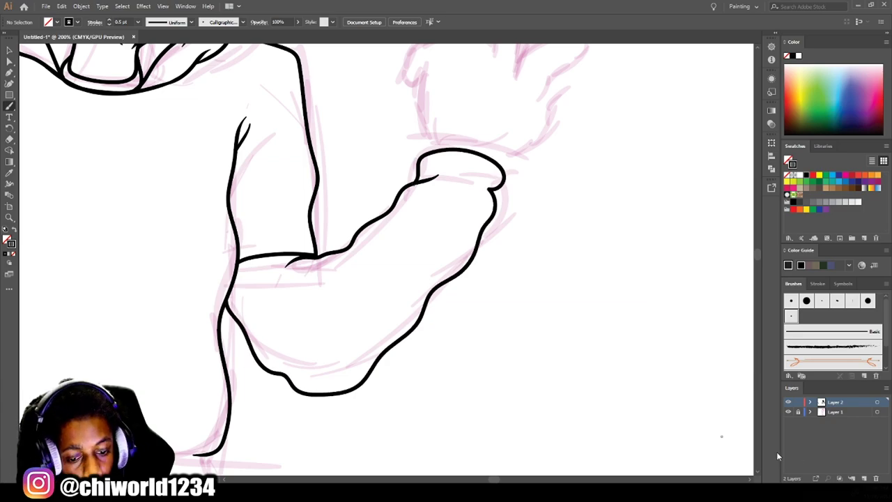
pyautogui.hotkey('ctrl', '-')
pyautogui.hotkey('ctrl', '-')
pyautogui.hotkey('ctrl', '-')
pyautogui.hotkey('ctrl', '+')
pyautogui.hotkey('ctrl', '+')
pyautogui.hotkey('ctrl', '+')
pyautogui.hotkey('ctrl', '+')
pyautogui.scroll(2, 338, 249)
pyautogui.moveTo(328, 327)
pyautogui.mouseDown()
pyautogui.moveTo(319, 298)
pyautogui.moveTo(322, 208)
pyautogui.moveTo(326, 229)
pyautogui.mouseUp()
pyautogui.moveTo(308, 257)
pyautogui.mouseDown()
pyautogui.moveTo(319, 163)
pyautogui.moveTo(369, 175)
pyautogui.moveTo(415, 169)
pyautogui.moveTo(411, 143)
pyautogui.moveTo(447, 174)
pyautogui.mouseUp()
pyautogui.scroll(3, 448, 175)
pyautogui.scroll(1, 448, 174)
# Redraw the thumb and side of the hand down to the cuff after undoing the first attempt.
pyautogui.moveTo(484, 317)
pyautogui.mouseDown()
pyautogui.moveTo(508, 65)
pyautogui.moveTo(426, 236)
pyautogui.mouseUp()
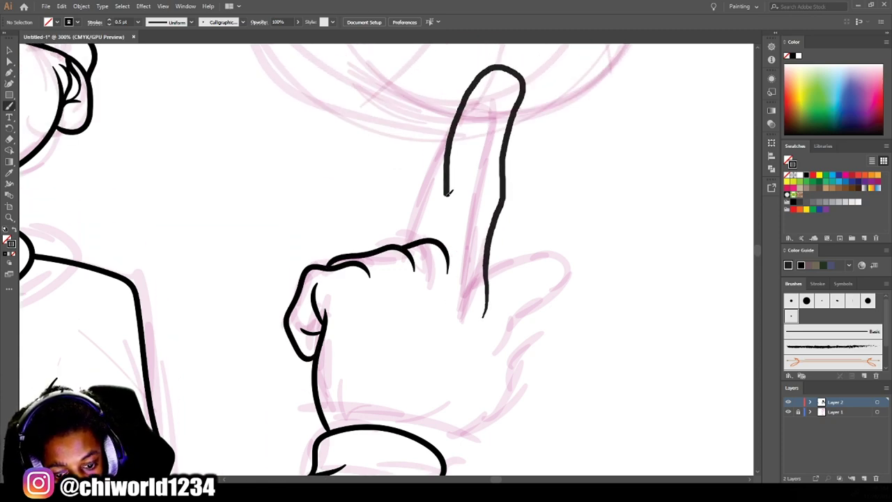
pyautogui.scroll(-1, 427, 236)
pyautogui.moveTo(439, 418)
pyautogui.mouseDown()
pyautogui.moveTo(529, 287)
pyautogui.moveTo(550, 209)
pyautogui.moveTo(491, 241)
pyautogui.mouseUp()
pyautogui.moveTo(464, 357)
pyautogui.mouseDown()
pyautogui.moveTo(488, 279)
pyautogui.moveTo(490, 218)
pyautogui.mouseUp()
pyautogui.scroll(-3, 490, 217)
pyautogui.scroll(3, 465, 313)
pyautogui.scroll(-1, 465, 321)
pyautogui.hotkey('ctrl', 'z')
pyautogui.hotkey('ctrl', 'z')
pyautogui.moveTo(324, 228)
pyautogui.mouseDown()
pyautogui.moveTo(359, 193)
pyautogui.moveTo(311, 359)
pyautogui.moveTo(280, 394)
pyautogui.mouseUp()
pyautogui.scroll(-3, 518, 409)
pyautogui.scroll(3, 512, 413)
pyautogui.scroll(1, 512, 412)
# Ink the fingernail at the fingertip and three crease lines on the pointing finger.
pyautogui.moveTo(429, 151)
pyautogui.mouseDown()
pyautogui.moveTo(411, 170)
pyautogui.moveTo(440, 127)
pyautogui.mouseUp()
pyautogui.moveTo(385, 221); pyautogui.dragTo(412, 219)
pyautogui.moveTo(386, 227); pyautogui.dragTo(414, 226)
pyautogui.moveTo(391, 233); pyautogui.dragTo(412, 233)
pyautogui.scroll(-2, 412, 237)
# Add palm crease strokes and extend the finger's right outline downward.
pyautogui.moveTo(363, 276); pyautogui.dragTo(347, 327)
pyautogui.moveTo(401, 317); pyautogui.dragTo(388, 337)
pyautogui.moveTo(402, 290); pyautogui.dragTo(386, 337)
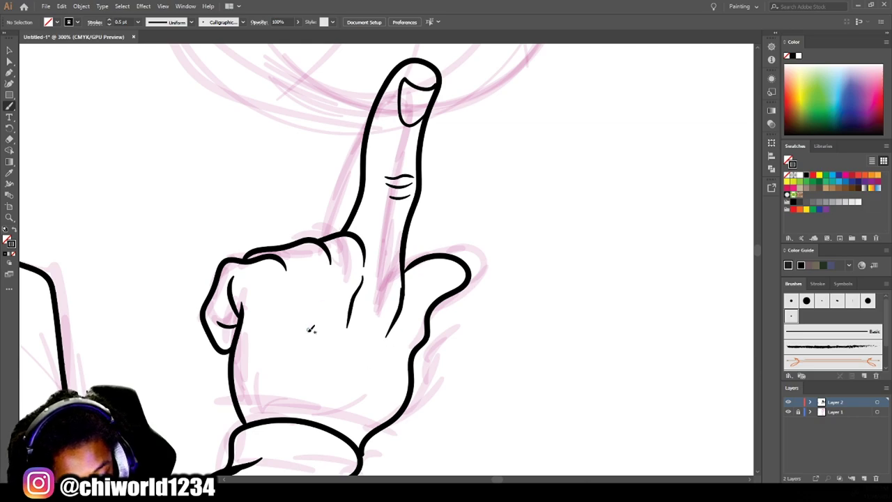
pyautogui.moveTo(312, 297); pyautogui.dragTo(305, 267)
pyautogui.scroll(-3, 636, 415)
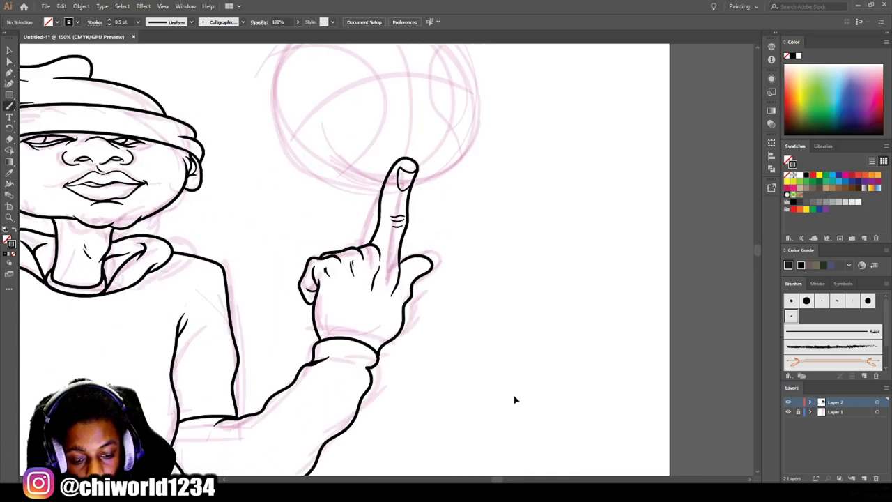
pyautogui.scroll(3, 513, 398)
pyautogui.moveTo(401, 273); pyautogui.dragTo(371, 377)
pyautogui.scroll(3, 441, 427)
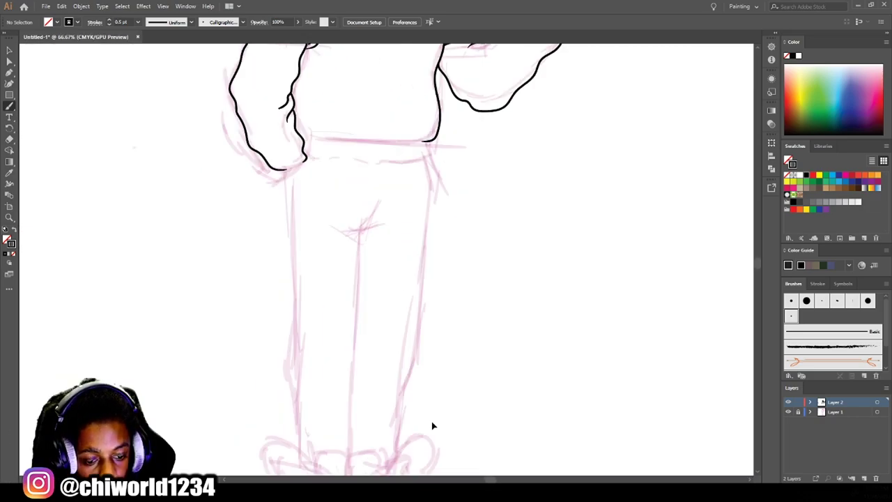
# Ink the hand resting at the hip, the waistline across the hips and the right hip outline.
pyautogui.scroll(3, 279, 230)
pyautogui.moveTo(296, 209)
pyautogui.mouseDown()
pyautogui.moveTo(259, 246)
pyautogui.moveTo(272, 258)
pyautogui.moveTo(335, 208)
pyautogui.mouseUp()
pyautogui.scroll(2, 293, 236)
pyautogui.moveTo(290, 226)
pyautogui.mouseDown()
pyautogui.moveTo(544, 230)
pyautogui.moveTo(389, 226)
pyautogui.mouseUp()
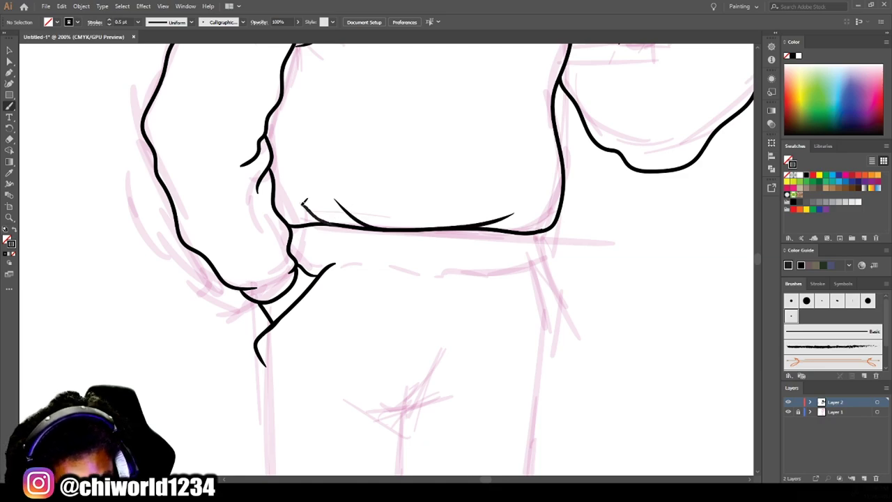
pyautogui.scroll(-5, 559, 197)
pyautogui.scroll(5, 488, 299)
pyautogui.scroll(1, 454, 284)
pyautogui.moveTo(417, 143); pyautogui.dragTo(419, 255)
# Draw the outer line of the left leg and extend the right leg line to the feet.
pyautogui.scroll(-3, 391, 402)
pyautogui.scroll(-1, 391, 405)
pyautogui.scroll(1, 390, 415)
pyautogui.moveTo(319, 54)
pyautogui.mouseDown()
pyautogui.moveTo(340, 199)
pyautogui.moveTo(340, 391)
pyautogui.mouseUp()
pyautogui.scroll(-3, 344, 359)
pyautogui.moveTo(340, 311); pyautogui.dragTo(342, 369)
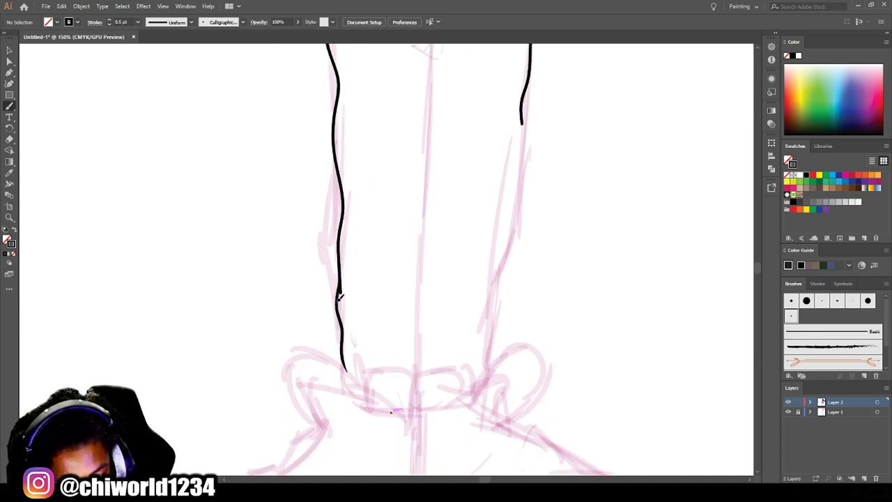
pyautogui.scroll(2, 341, 300)
pyautogui.moveTo(420, 435); pyautogui.dragTo(432, 127)
pyautogui.scroll(2, 428, 103)
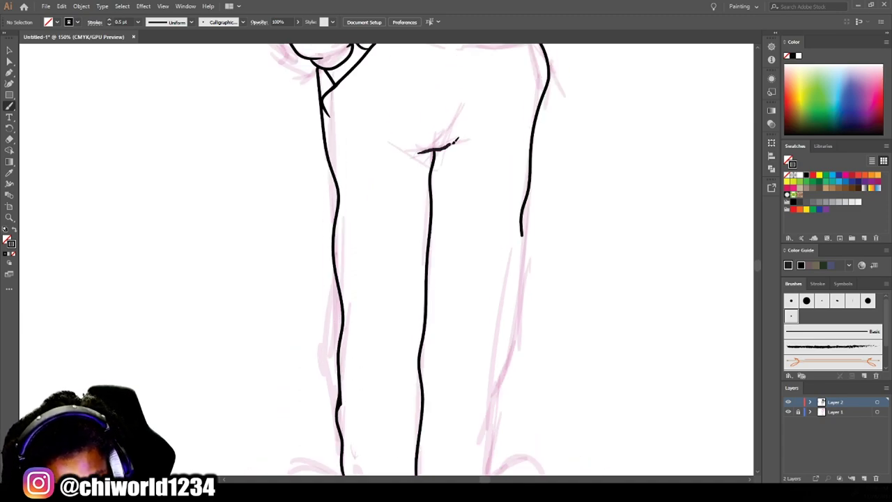
pyautogui.scroll(-2, 572, 322)
pyautogui.scroll(2, 516, 304)
pyautogui.moveTo(411, 173); pyautogui.dragTo(375, 376)
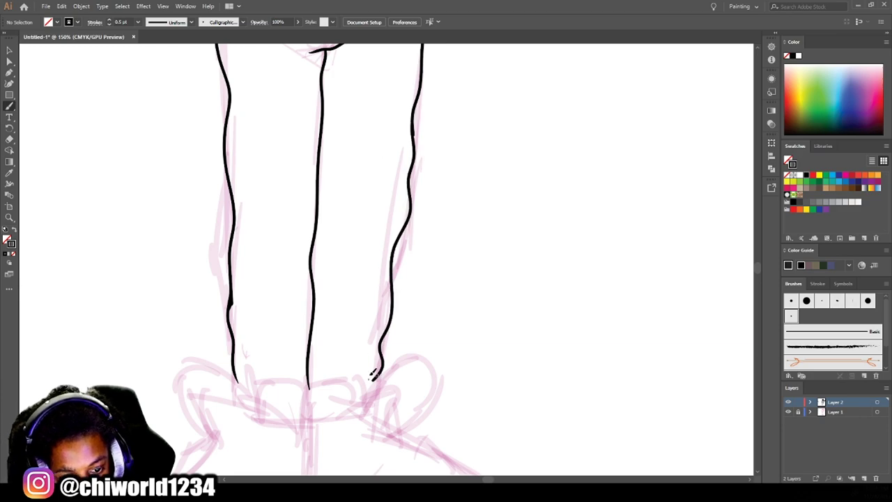
# Brush the pants waistband line across the hips and a line at the hoodie collar.
pyautogui.scroll(-2, 673, 224)
pyautogui.scroll(3, 267, 221)
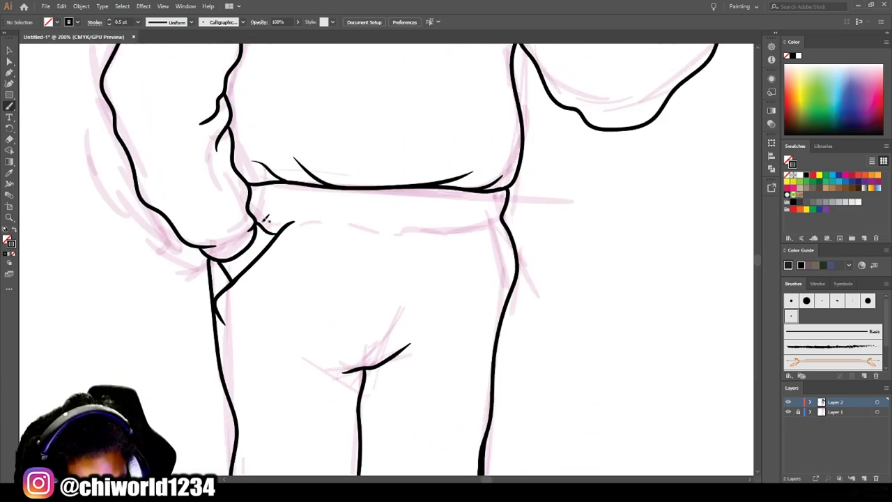
pyautogui.moveTo(277, 218); pyautogui.dragTo(344, 228)
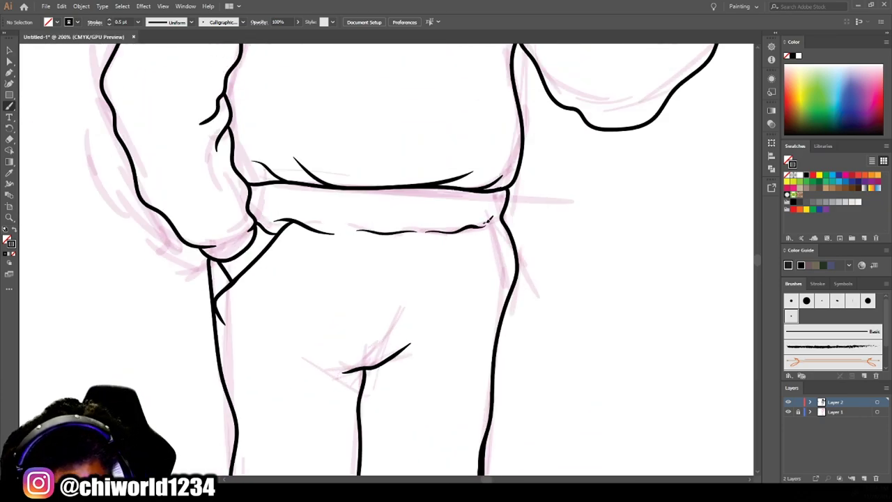
pyautogui.scroll(-2, 509, 173)
pyautogui.scroll(2, 313, 139)
pyautogui.scroll(2, 314, 139)
pyautogui.moveTo(262, 202); pyautogui.dragTo(209, 144)
pyautogui.scroll(-1, 209, 144)
pyautogui.scroll(-2, 209, 144)
pyautogui.scroll(-1, 581, 305)
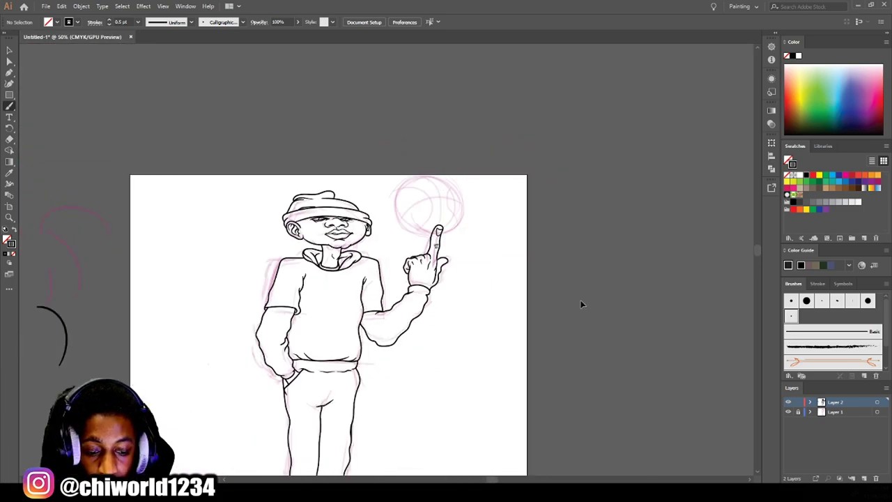
# Try a rough freehand outline around the ball sketch, then undo it.
pyautogui.scroll(3, 453, 301)
pyautogui.scroll(2, 453, 301)
pyautogui.moveTo(532, 358); pyautogui.dragTo(523, 357)
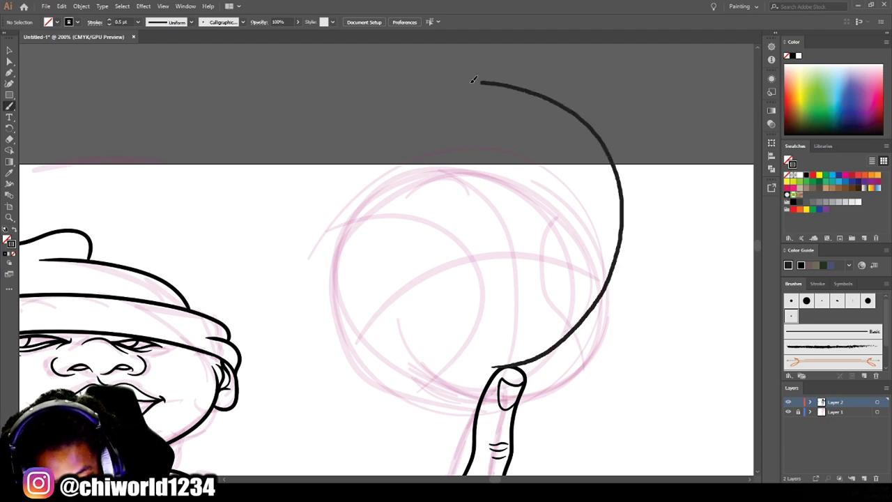
pyautogui.scroll(-1, 632, 370)
pyautogui.scroll(-3, 633, 370)
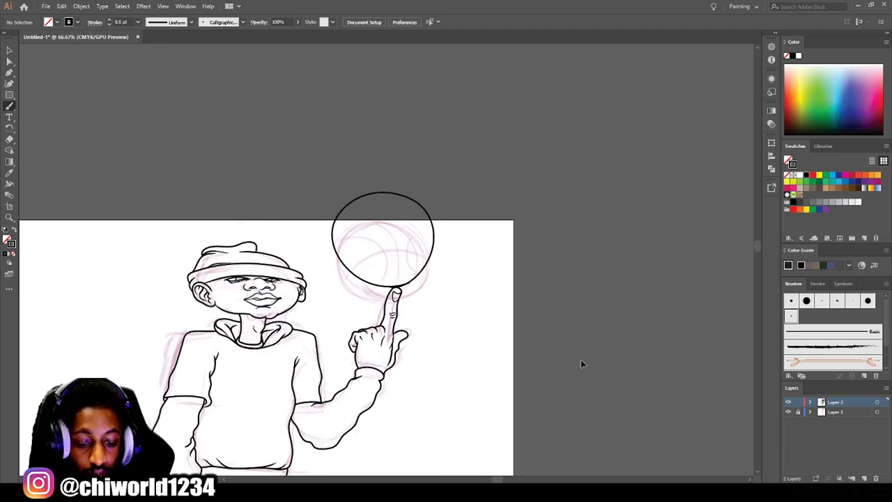
pyautogui.hotkey('ctrl', 'z')
pyautogui.scroll(3, 581, 359)
# Draw a perfect circle over the ball sketch with the Ellipse tool and deselect it.
pyautogui.moveTo(10, 94); pyautogui.dragTo(56, 105)
pyautogui.moveTo(259, 380)
pyautogui.mouseDown()
pyautogui.moveTo(522, 161)
pyautogui.moveTo(534, 104)
pyautogui.mouseUp()
pyautogui.press('v')
pyautogui.click(442, 299)
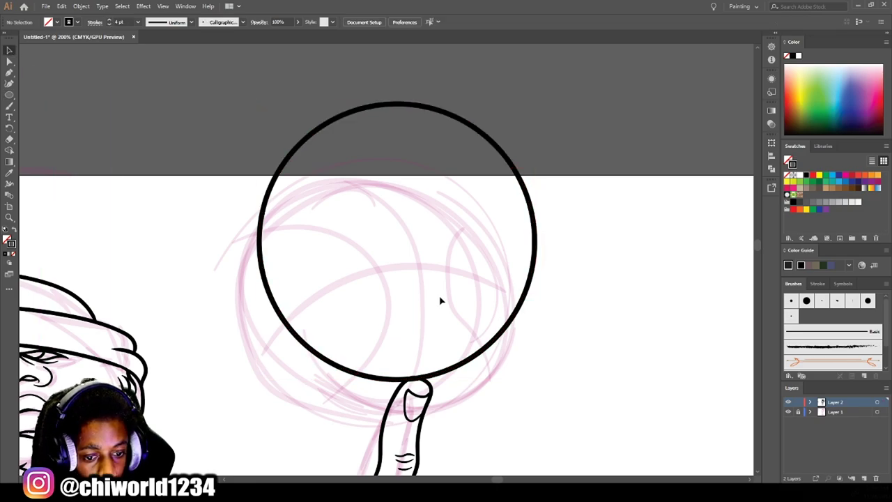
pyautogui.scroll(-3, 514, 344)
pyautogui.scroll(3, 514, 345)
# Brush curved seam lines across the ball, discarding one looping stroke, then zoom out.
pyautogui.press('b')
pyautogui.moveTo(286, 385); pyautogui.dragTo(526, 272)
pyautogui.moveTo(360, 439); pyautogui.dragTo(264, 433)
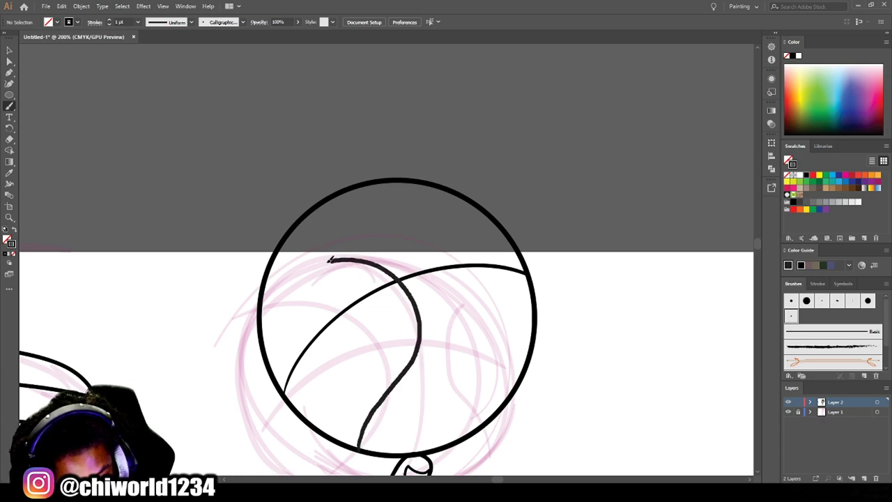
pyautogui.hotkey('ctrl', 'z')
pyautogui.moveTo(384, 420); pyautogui.dragTo(263, 278)
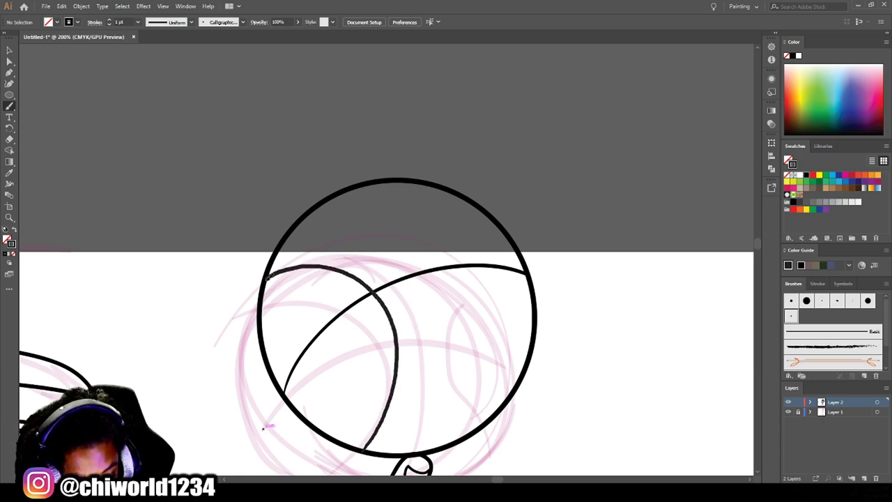
pyautogui.moveTo(457, 441); pyautogui.dragTo(325, 201)
pyautogui.moveTo(523, 364); pyautogui.dragTo(437, 182)
pyautogui.hotkey('ctrl', '-')
pyautogui.hotkey('ctrl', '-')
pyautogui.hotkey('ctrl', '-')
pyautogui.scroll(-1, 486, 363)
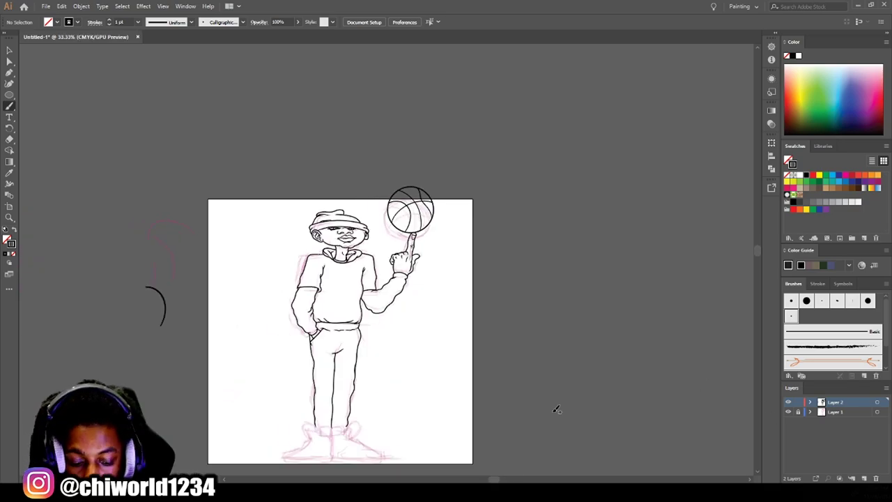
# Outline the right shoe from its laces around the toe, sole and heel.
pyautogui.scroll(2, 472, 370)
pyautogui.scroll(3, 299, 189)
pyautogui.moveTo(299, 241)
pyautogui.mouseDown()
pyautogui.moveTo(361, 186)
pyautogui.moveTo(422, 172)
pyautogui.moveTo(437, 260)
pyautogui.mouseUp()
pyautogui.moveTo(488, 296)
pyautogui.mouseDown()
pyautogui.moveTo(562, 342)
pyautogui.moveTo(615, 420)
pyautogui.moveTo(318, 419)
pyautogui.moveTo(301, 253)
pyautogui.mouseUp()
pyautogui.scroll(-4, 563, 325)
pyautogui.scroll(1, 562, 330)
pyautogui.scroll(3, 389, 231)
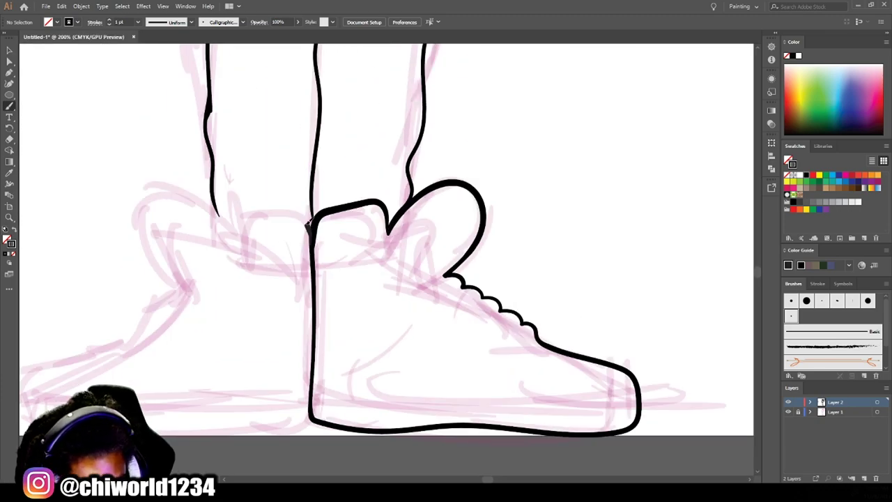
# Outline the left shoe and its sole line, then hide the pink sketch layer.
pyautogui.moveTo(308, 224)
pyautogui.mouseDown()
pyautogui.moveTo(209, 209)
pyautogui.moveTo(83, 339)
pyautogui.mouseUp()
pyautogui.scroll(-1, 723, 251)
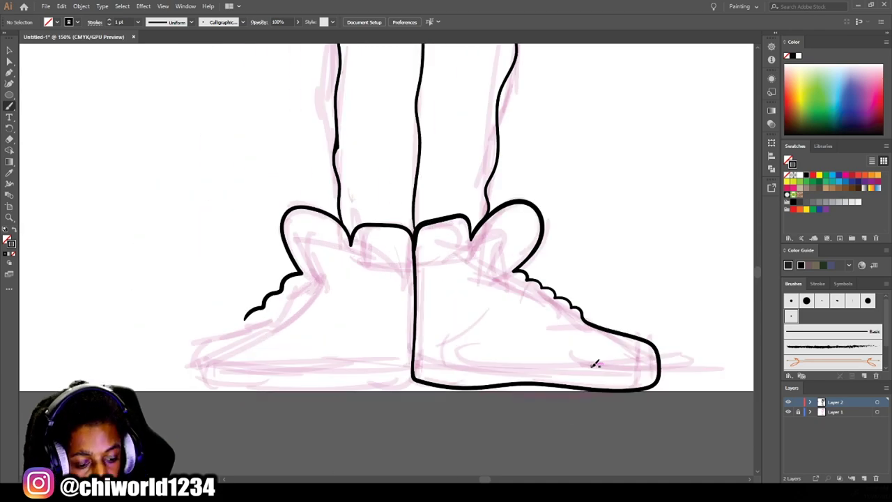
pyautogui.moveTo(182, 343)
pyautogui.mouseDown()
pyautogui.moveTo(237, 394)
pyautogui.moveTo(411, 387)
pyautogui.mouseUp()
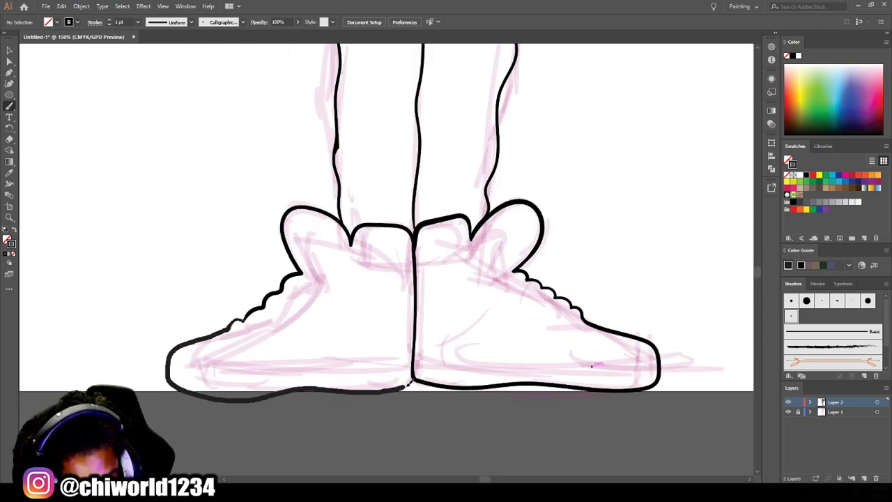
pyautogui.scroll(-3, 592, 395)
pyautogui.scroll(3, 586, 387)
pyautogui.click(788, 413)
pyautogui.hscroll(1, 481, 330)
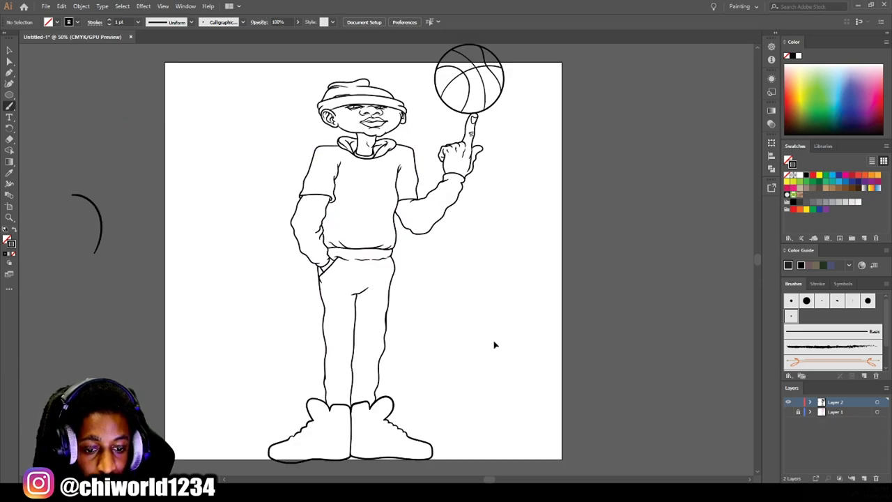
# Select all the artwork and expand it with Fill and Stroke.
pyautogui.scroll(-1, 480, 330)
pyautogui.press('v')
pyautogui.hotkey('ctrl', 'a')
pyautogui.click(81, 5)
pyautogui.click(111, 125)
pyautogui.click(80, 5)
pyautogui.click(98, 114)
pyautogui.click(32, 139)
# Scale the whole figure down to fit the page, deselect and fit the page in the window.
pyautogui.moveTo(465, 396); pyautogui.dragTo(455, 378)
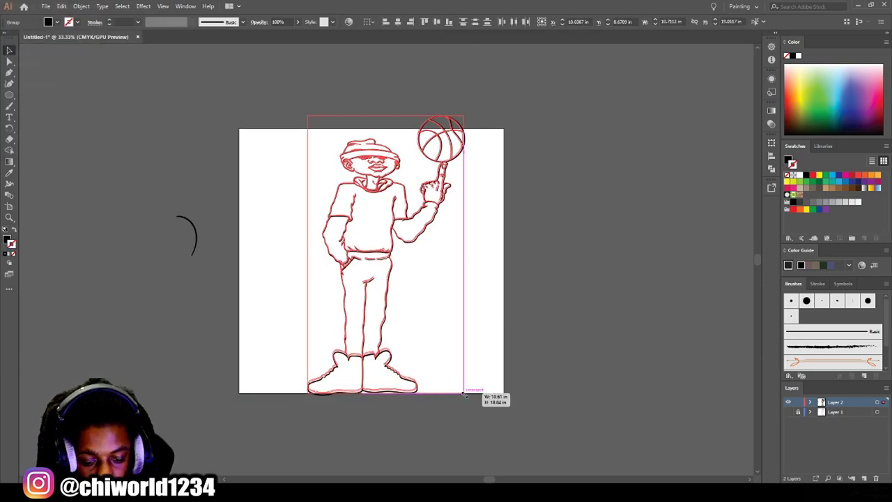
pyautogui.moveTo(382, 245); pyautogui.dragTo(388, 262)
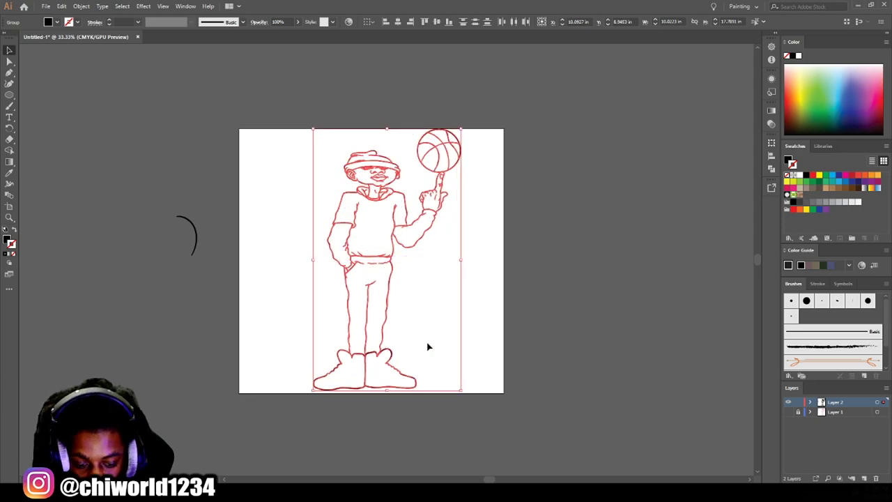
pyautogui.click(578, 350)
pyautogui.hotkey('ctrl', '0')
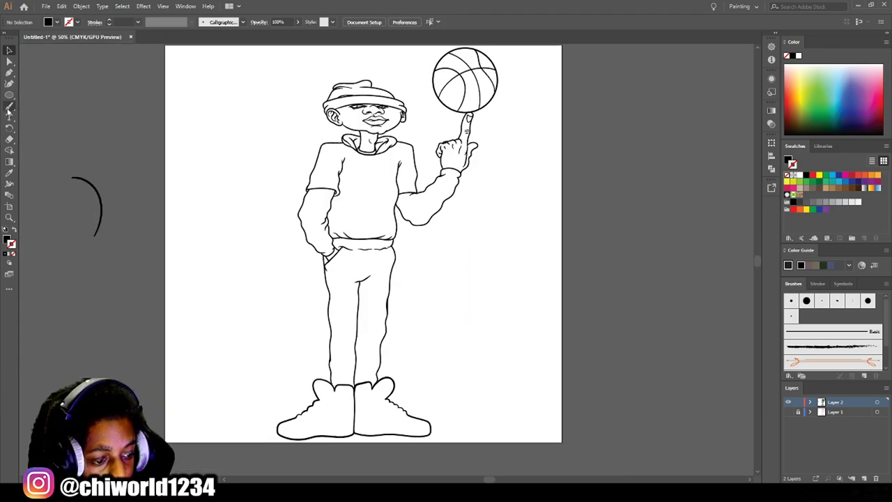
# Switch to the Paintbrush with a 0.5 pt stroke and zoom in on the legs.
pyautogui.click(9, 106)
pyautogui.click(138, 21)
pyautogui.click(148, 38)
pyautogui.hotkey('ctrl', '=')
pyautogui.hotkey('ctrl', '=')
pyautogui.hotkey('ctrl', '=')
pyautogui.scroll(-5, 582, 292)
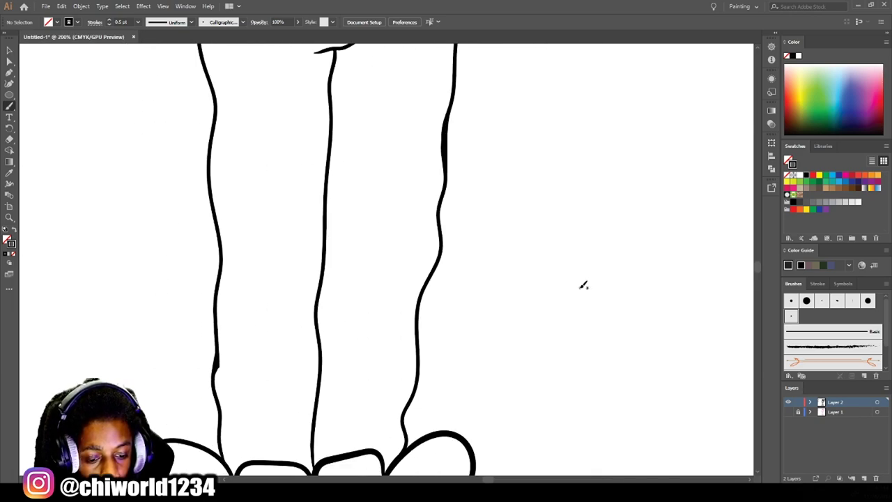
# Draw two knee fold lines on the pants legs.
pyautogui.scroll(3, 584, 285)
pyautogui.moveTo(326, 248); pyautogui.dragTo(292, 335)
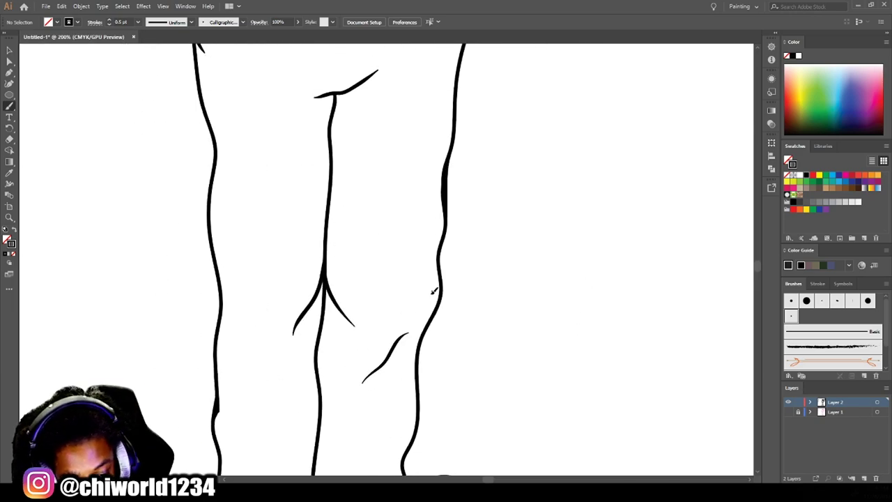
pyautogui.moveTo(434, 290); pyautogui.dragTo(378, 324)
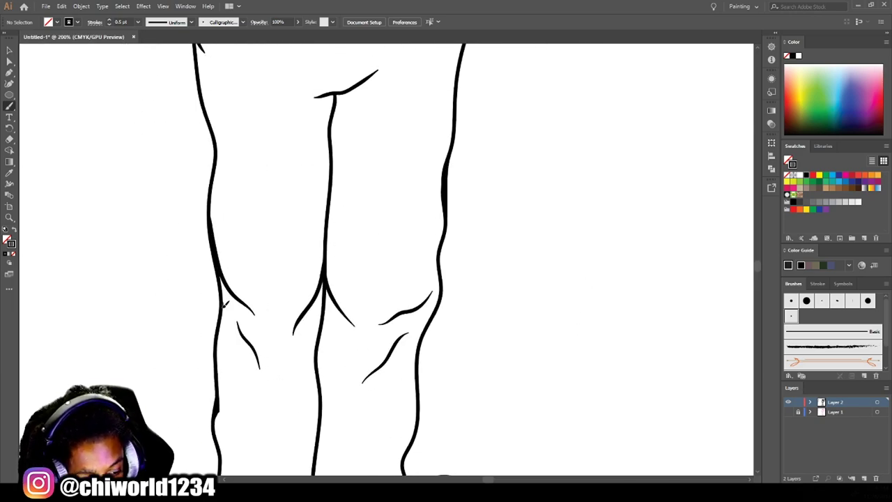
pyautogui.scroll(-2, 607, 374)
pyautogui.scroll(-1, 516, 361)
pyautogui.scroll(4, 516, 360)
# Add ankle creases above the shoes and a fold line on the right pants leg.
pyautogui.moveTo(325, 394)
pyautogui.mouseDown()
pyautogui.moveTo(402, 353)
pyautogui.moveTo(359, 388)
pyautogui.moveTo(228, 411)
pyautogui.mouseUp()
pyautogui.scroll(-2, 368, 383)
pyautogui.moveTo(322, 368); pyautogui.dragTo(264, 399)
pyautogui.scroll(-1, 622, 398)
pyautogui.scroll(1, 622, 398)
pyautogui.moveTo(385, 381); pyautogui.dragTo(432, 305)
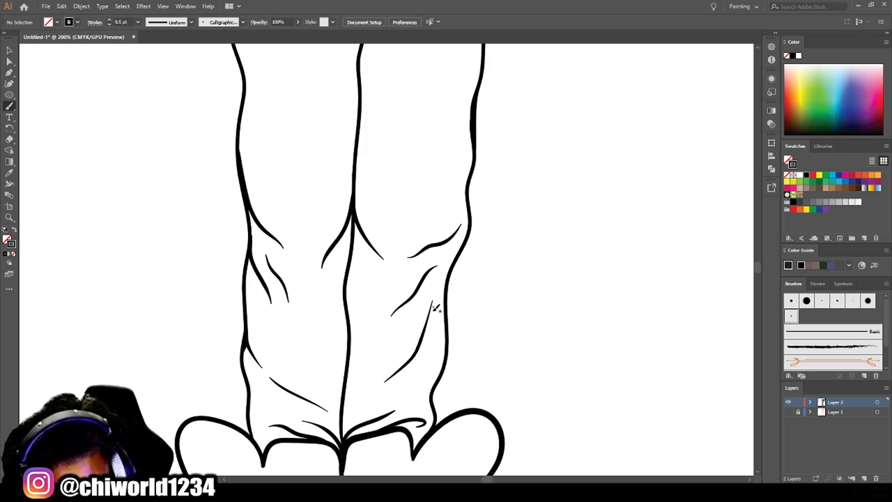
pyautogui.scroll(-3, 730, 378)
pyautogui.scroll(3, 372, 248)
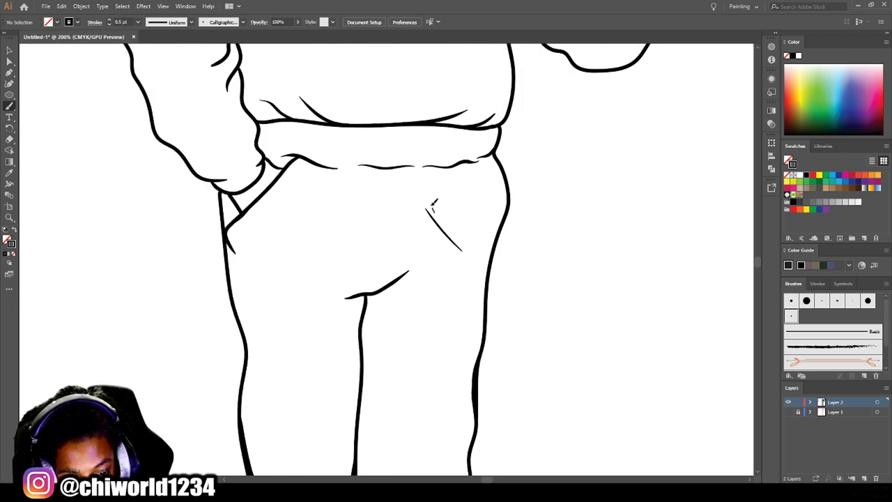
# Draw three gather fold strokes around the pants waistband.
pyautogui.scroll(-3, 557, 409)
pyautogui.scroll(4, 598, 361)
pyautogui.moveTo(480, 287); pyautogui.dragTo(492, 252)
pyautogui.moveTo(462, 289)
pyautogui.mouseDown()
pyautogui.moveTo(475, 251)
pyautogui.moveTo(458, 257)
pyautogui.mouseUp()
pyautogui.moveTo(417, 293); pyautogui.dragTo(434, 258)
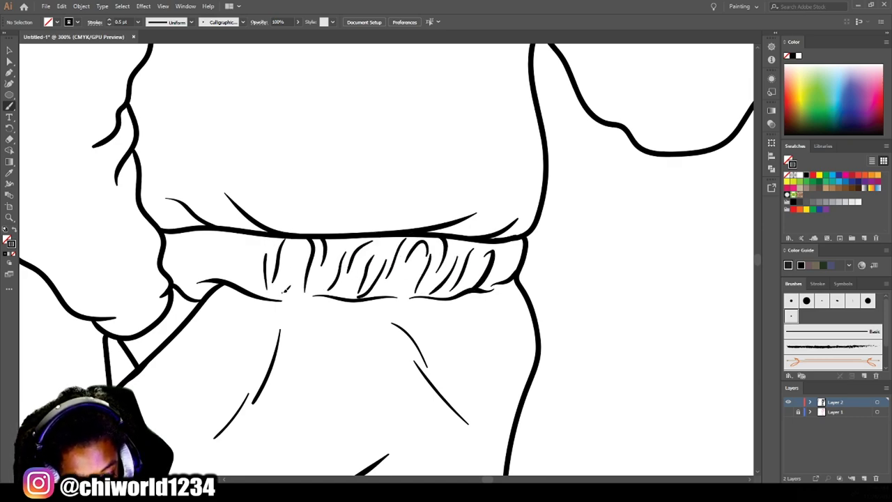
pyautogui.scroll(-3, 663, 471)
pyautogui.scroll(3, 640, 370)
pyautogui.scroll(1, 369, 388)
# Trace a large number 3 on the hoodie chest.
pyautogui.moveTo(359, 387)
pyautogui.mouseDown()
pyautogui.moveTo(279, 319)
pyautogui.moveTo(349, 348)
pyautogui.moveTo(287, 282)
pyautogui.moveTo(368, 224)
pyautogui.moveTo(274, 222)
pyautogui.moveTo(334, 167)
pyautogui.moveTo(390, 272)
pyautogui.moveTo(377, 368)
pyautogui.mouseUp()
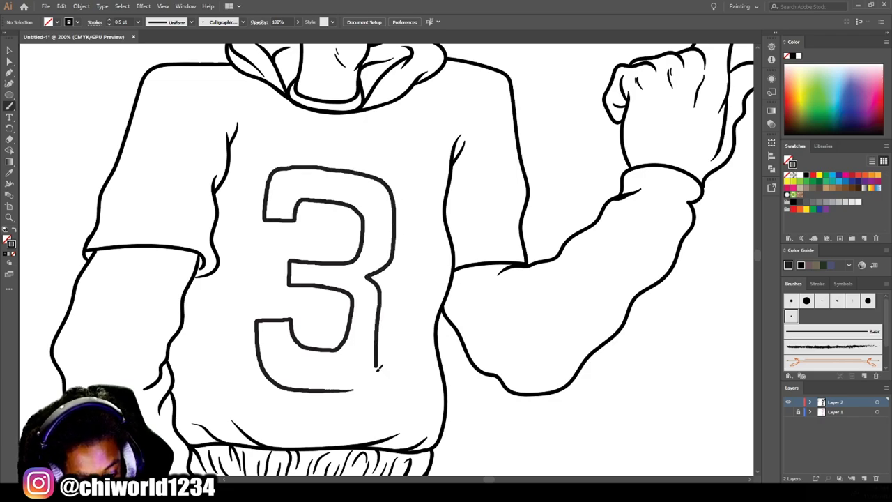
pyautogui.scroll(-3, 585, 458)
pyautogui.scroll(3, 520, 380)
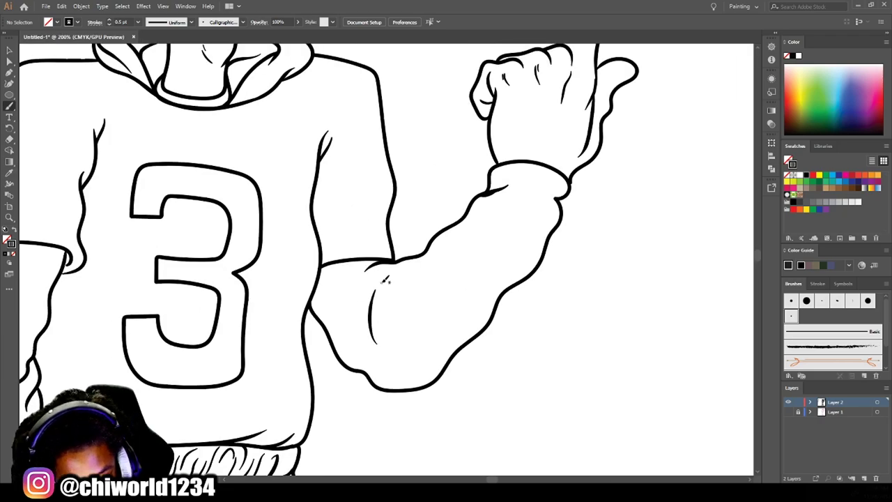
# Add four crease lines along the raised arm's sleeve and forearm.
pyautogui.moveTo(372, 376); pyautogui.dragTo(346, 313)
pyautogui.moveTo(406, 311); pyautogui.dragTo(458, 276)
pyautogui.moveTo(415, 255); pyautogui.dragTo(505, 259)
pyautogui.moveTo(478, 257)
pyautogui.mouseDown()
pyautogui.moveTo(522, 240)
pyautogui.moveTo(524, 220)
pyautogui.mouseUp()
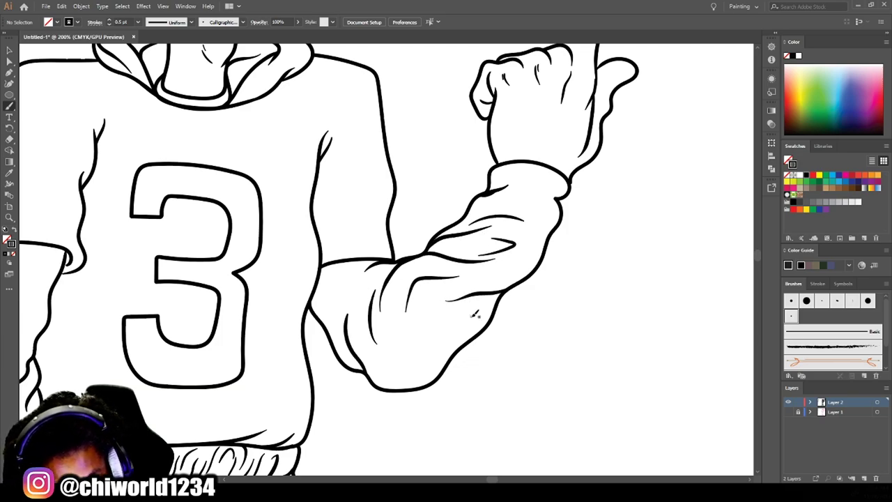
pyautogui.scroll(-3, 469, 254)
pyautogui.scroll(3, 371, 262)
pyautogui.scroll(-2, 446, 279)
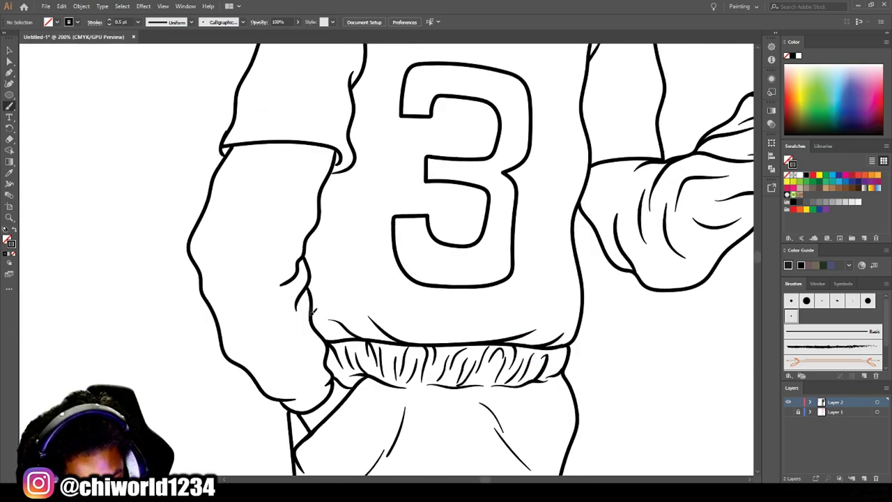
# Add three creases on the left sleeve and a short crease on the hoodie.
pyautogui.moveTo(287, 332); pyautogui.dragTo(245, 356)
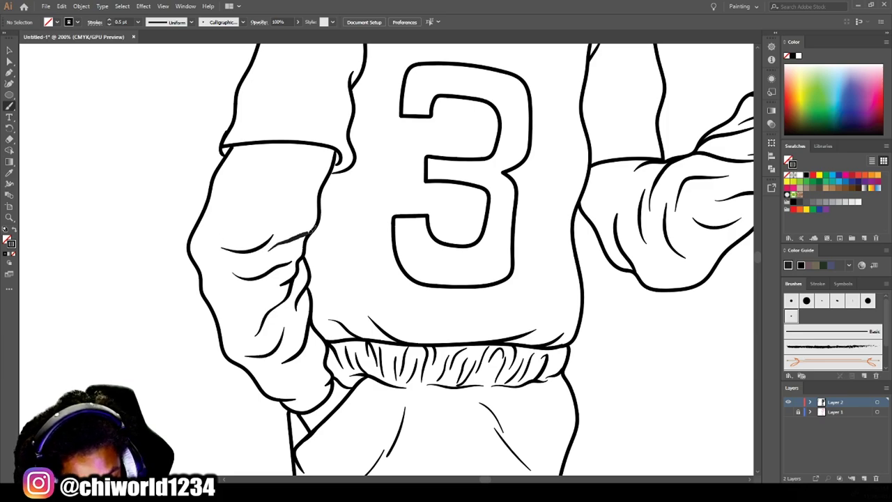
pyautogui.moveTo(305, 198); pyautogui.dragTo(254, 216)
pyautogui.moveTo(317, 147); pyautogui.dragTo(270, 179)
pyautogui.scroll(-3, 587, 380)
pyautogui.scroll(3, 633, 374)
pyautogui.scroll(2, 597, 358)
pyautogui.moveTo(275, 343); pyautogui.dragTo(258, 372)
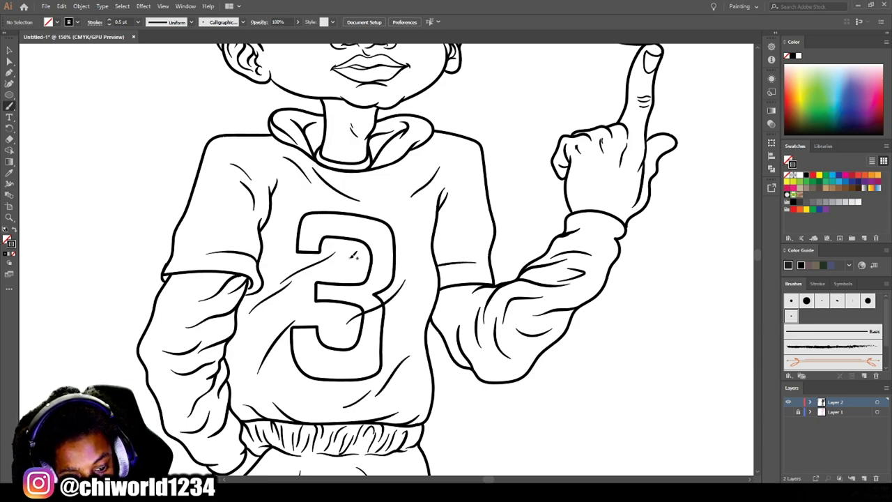
pyautogui.scroll(-2, 677, 433)
pyautogui.scroll(-2, 583, 398)
pyautogui.scroll(-2, 581, 391)
pyautogui.scroll(4, 448, 450)
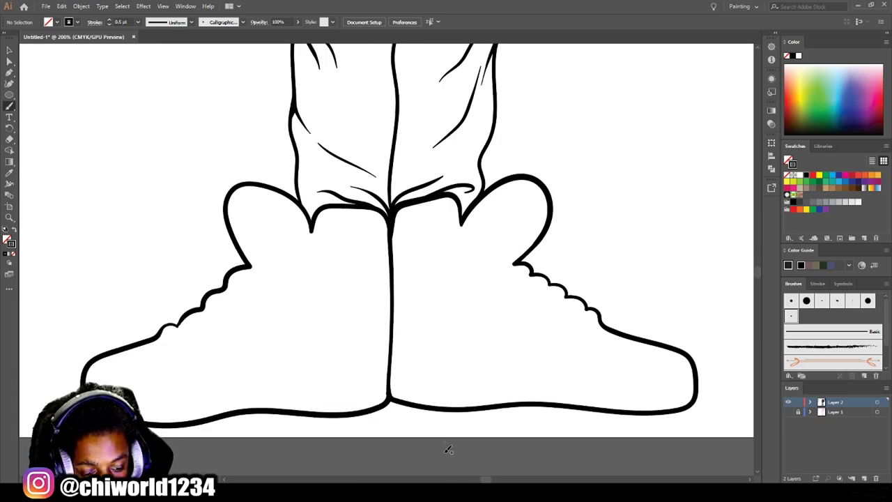
# Brush the sole line and front arc across both sneakers, plus the left shoe's tongue line.
pyautogui.scroll(-1, 448, 449)
pyautogui.moveTo(168, 381); pyautogui.dragTo(694, 363)
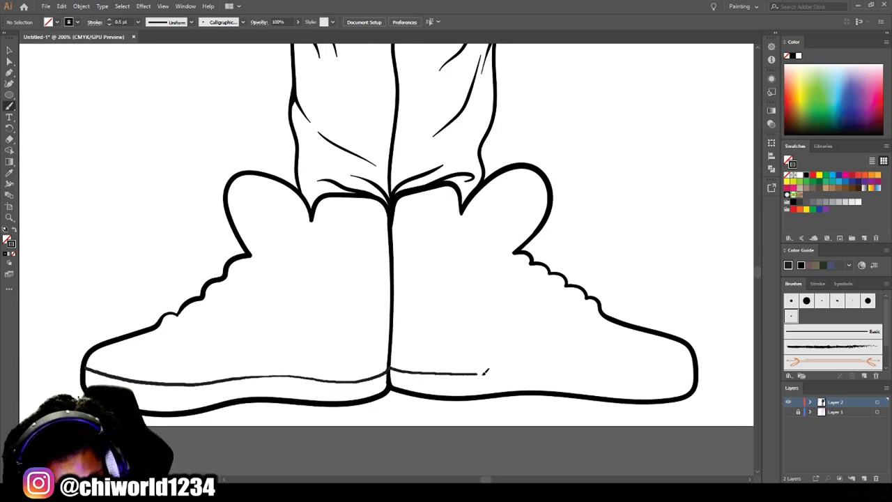
pyautogui.scroll(-2, 582, 379)
pyautogui.scroll(3, 492, 253)
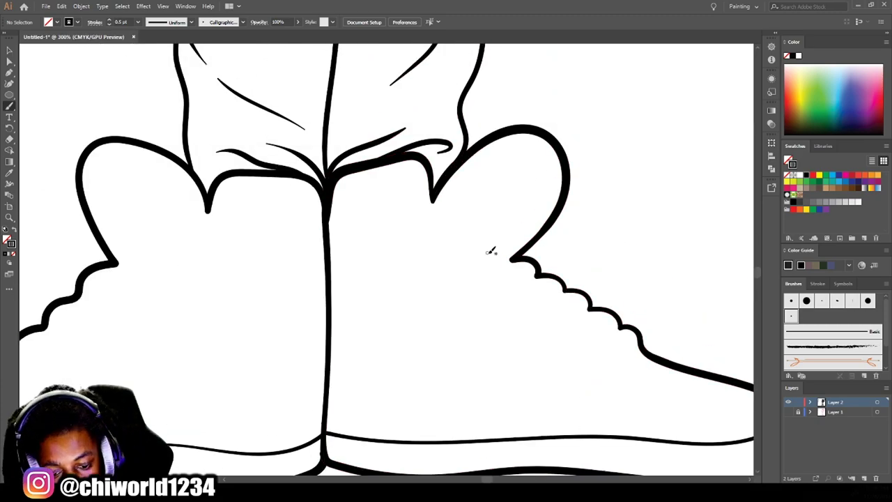
pyautogui.scroll(-1, 193, 191)
pyautogui.scroll(-2, 370, 324)
pyautogui.scroll(2, 370, 324)
pyautogui.moveTo(167, 317); pyautogui.dragTo(359, 204)
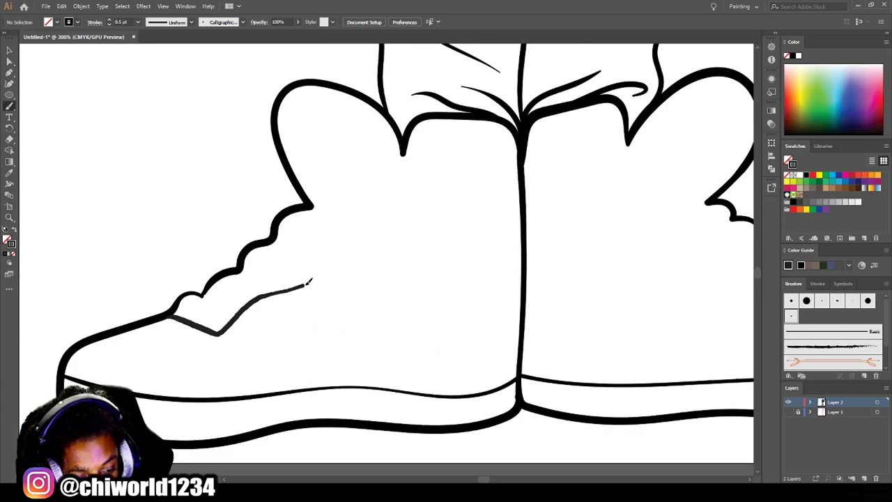
pyautogui.scroll(-2, 403, 150)
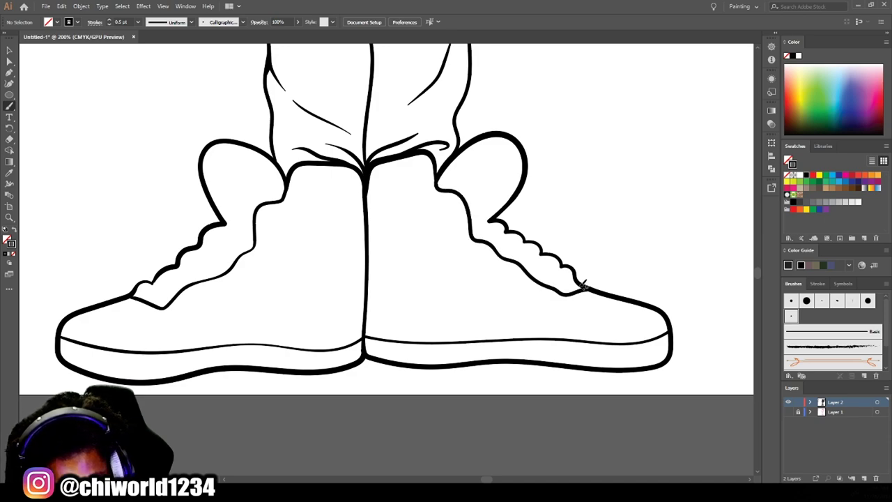
pyautogui.scroll(-2, 681, 403)
pyautogui.scroll(2, 492, 318)
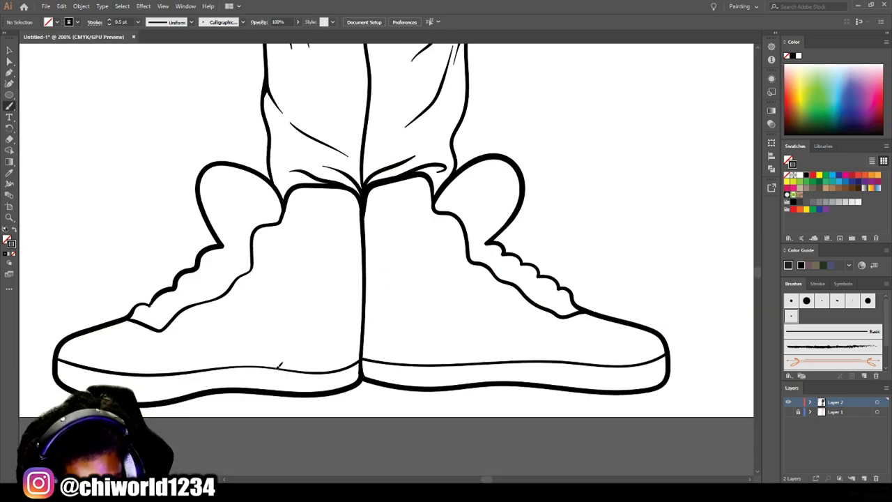
pyautogui.moveTo(279, 365); pyautogui.dragTo(448, 364)
pyautogui.scroll(-3, 467, 417)
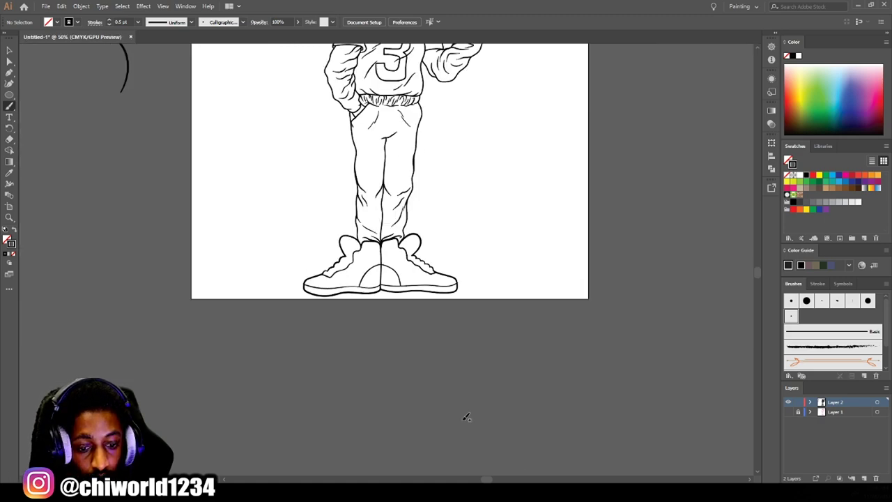
pyautogui.scroll(3, 466, 417)
# Draw toe cap curves on both shoes and an ankle strap line.
pyautogui.moveTo(169, 296); pyautogui.dragTo(189, 320)
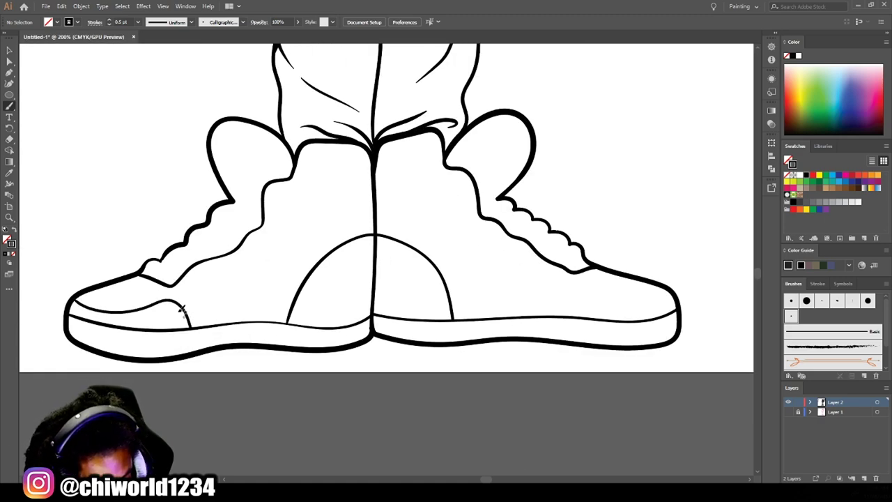
pyautogui.scroll(2, 590, 351)
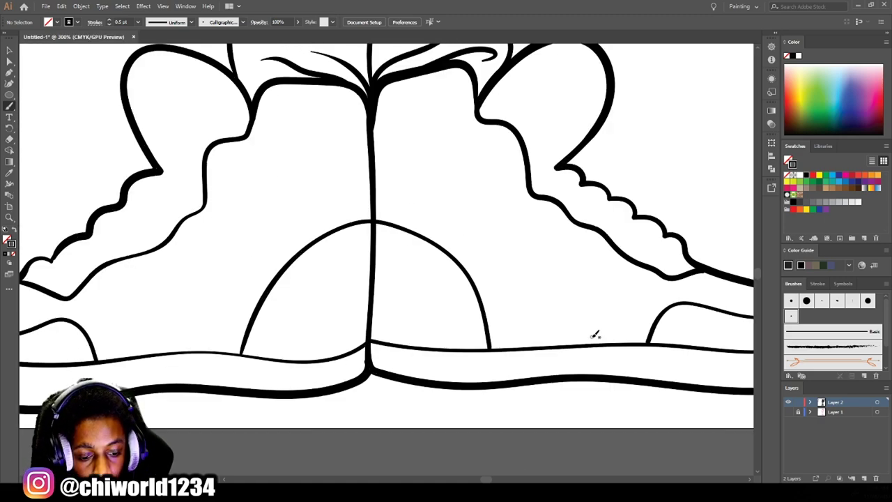
pyautogui.moveTo(380, 244); pyautogui.dragTo(530, 195)
pyautogui.moveTo(372, 240); pyautogui.dragTo(206, 201)
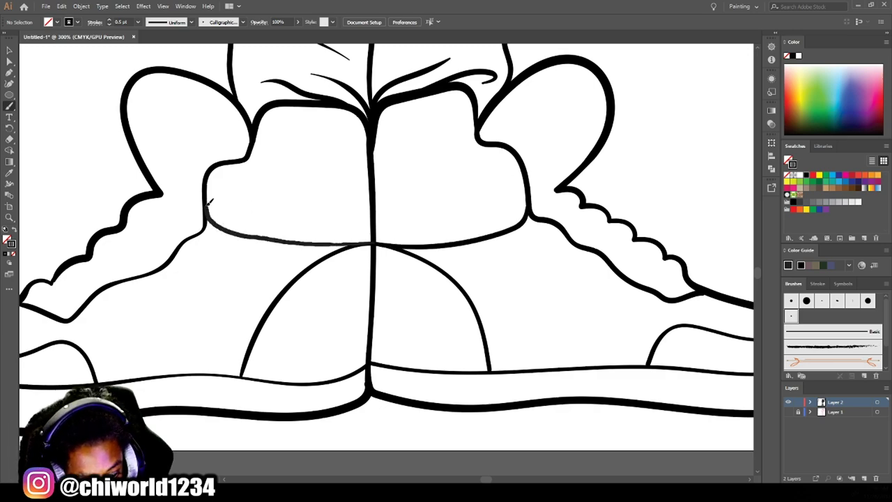
pyautogui.scroll(-2, 658, 341)
pyautogui.scroll(3, 647, 354)
pyautogui.scroll(-1, 613, 315)
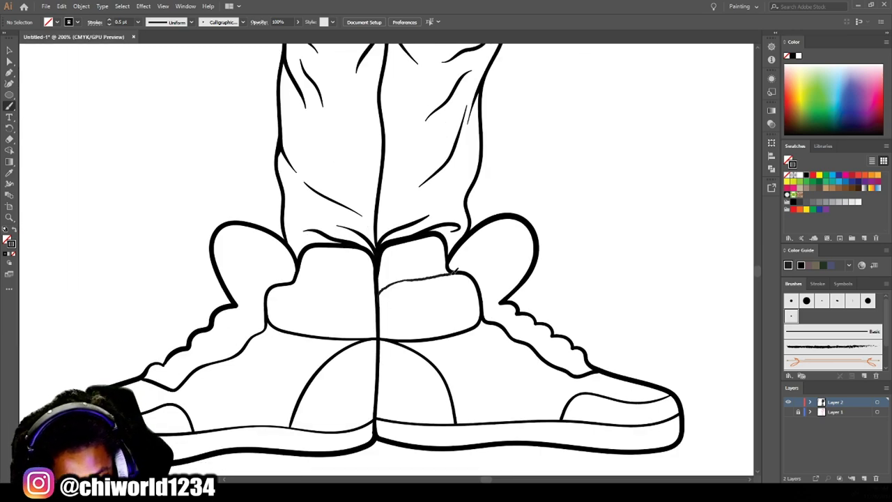
pyautogui.scroll(-5, 418, 388)
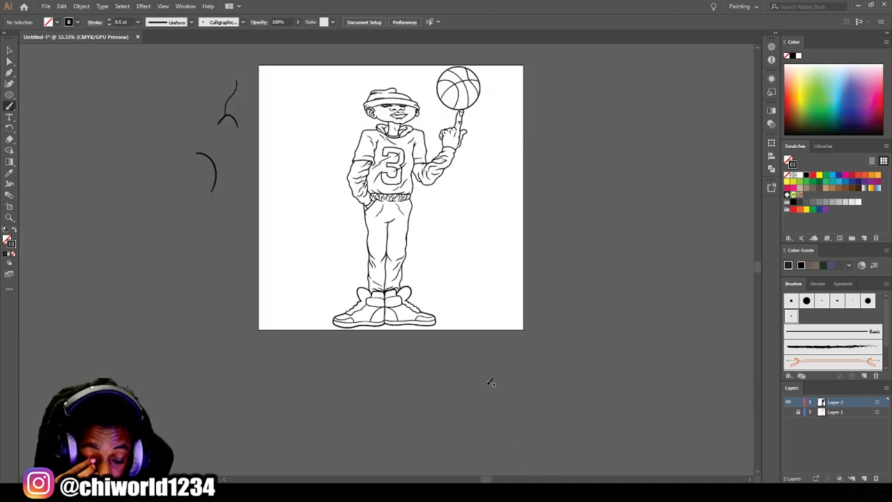
pyautogui.scroll(5, 385, 313)
# Add diagonal side stripes to the left and right sneakers.
pyautogui.moveTo(242, 356)
pyautogui.mouseDown()
pyautogui.moveTo(227, 366)
pyautogui.moveTo(298, 280)
pyautogui.moveTo(320, 272)
pyautogui.mouseUp()
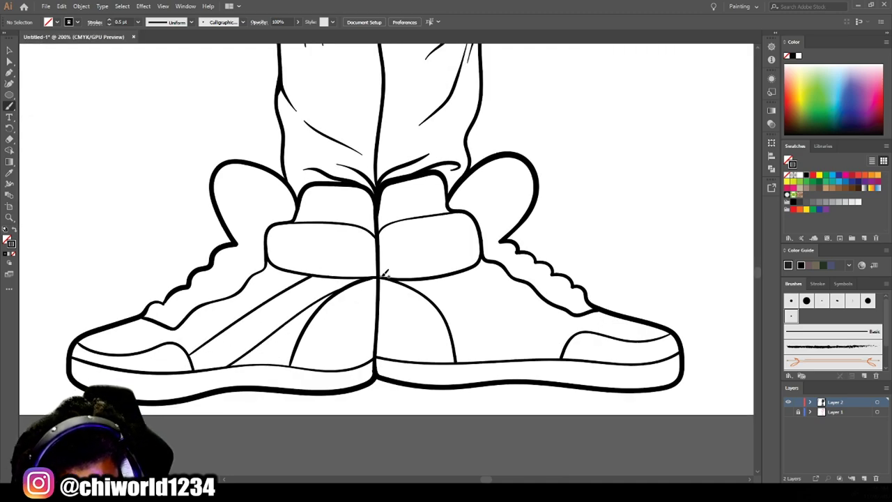
pyautogui.moveTo(547, 352); pyautogui.dragTo(559, 357)
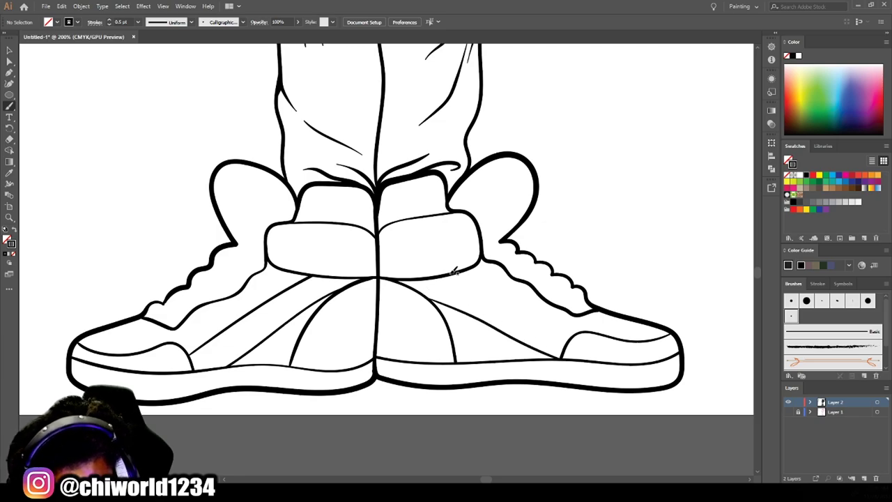
pyautogui.moveTo(460, 277); pyautogui.dragTo(576, 338)
pyautogui.scroll(-5, 494, 417)
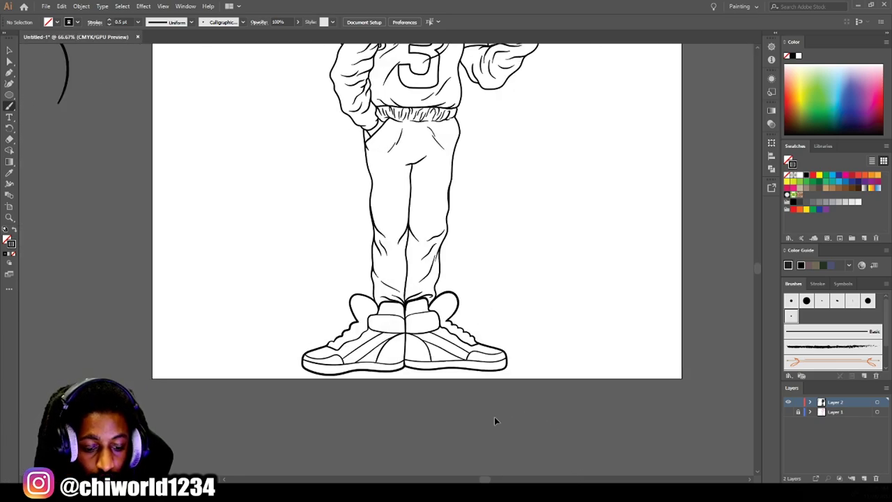
pyautogui.scroll(7, 494, 416)
# Draw six lace strap lines across the left shoe.
pyautogui.moveTo(216, 325); pyautogui.dragTo(300, 340)
pyautogui.moveTo(258, 302); pyautogui.dragTo(328, 311)
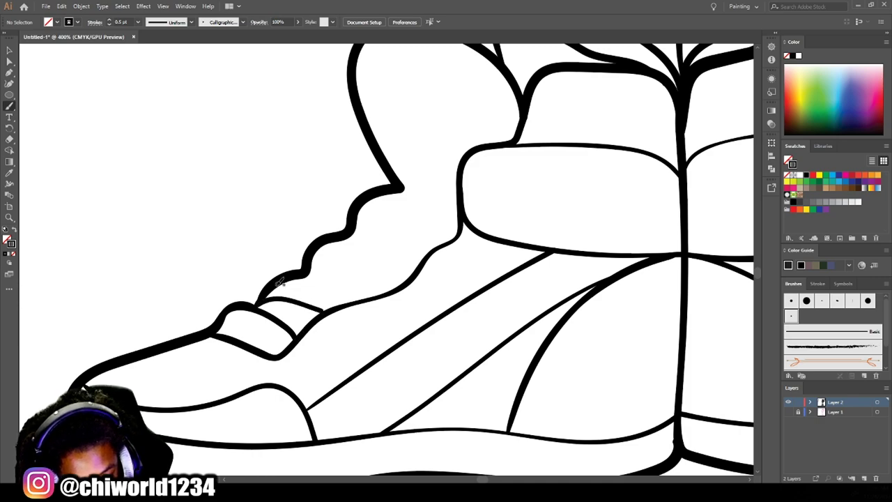
pyautogui.moveTo(277, 282); pyautogui.dragTo(392, 291)
pyautogui.moveTo(297, 276); pyautogui.dragTo(408, 259)
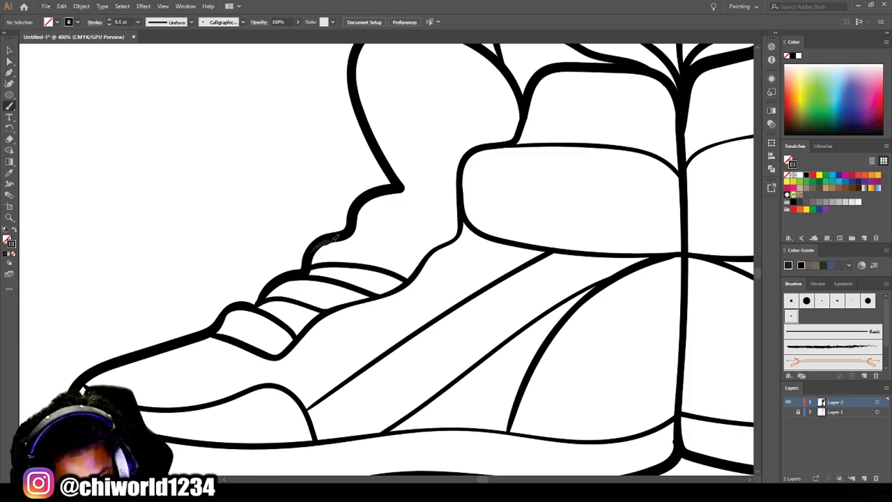
pyautogui.moveTo(311, 258); pyautogui.dragTo(425, 250)
pyautogui.moveTo(349, 223)
pyautogui.mouseDown()
pyautogui.moveTo(457, 230)
pyautogui.moveTo(463, 187)
pyautogui.mouseUp()
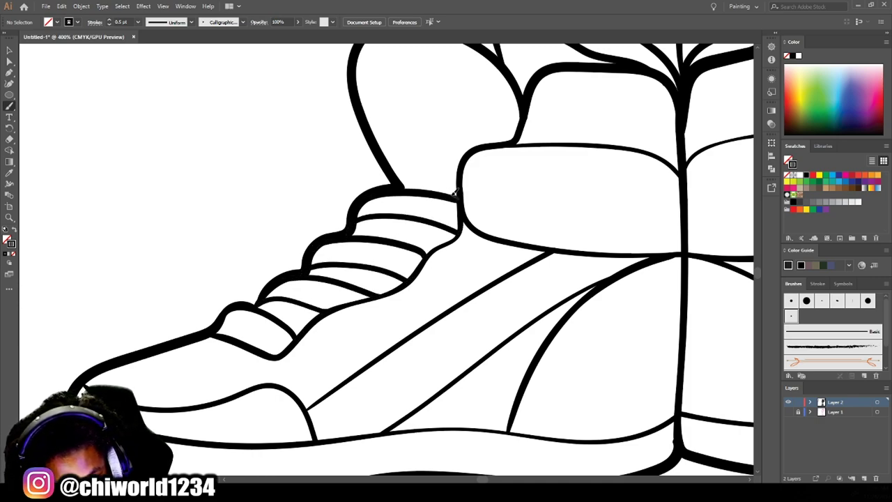
# Zoom in and draw lace straps on the right shoe.
pyautogui.scroll(-3, 608, 425)
pyautogui.hotkey('ctrl', '+')
pyautogui.hotkey('ctrl', '+')
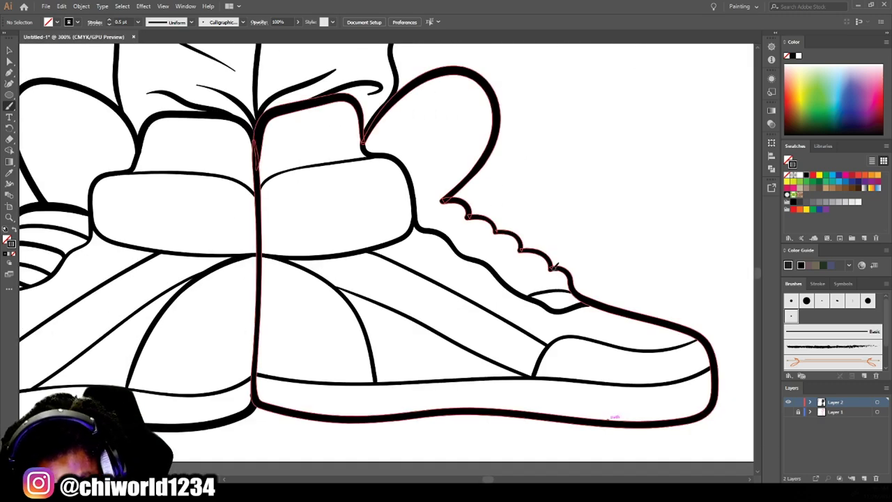
pyautogui.moveTo(486, 259); pyautogui.dragTo(545, 253)
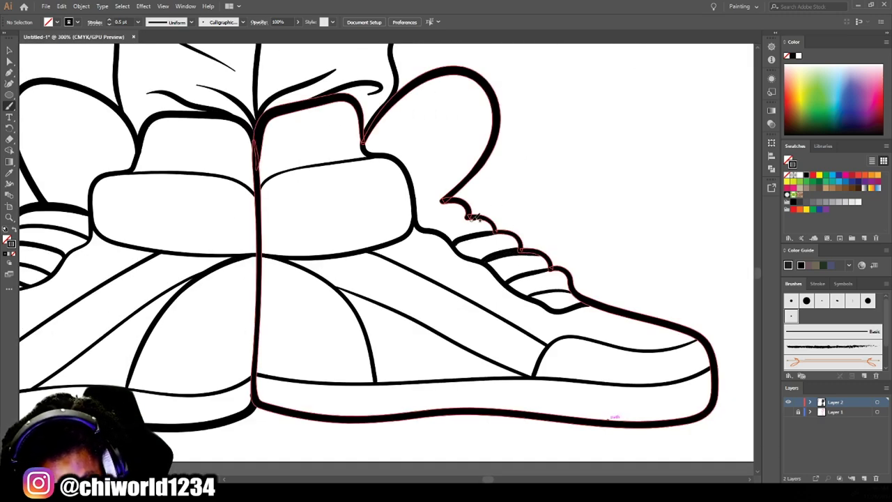
pyautogui.hotkey('ctrl', '0')
pyautogui.hotkey('ctrl', '+')
pyautogui.hotkey('ctrl', '+')
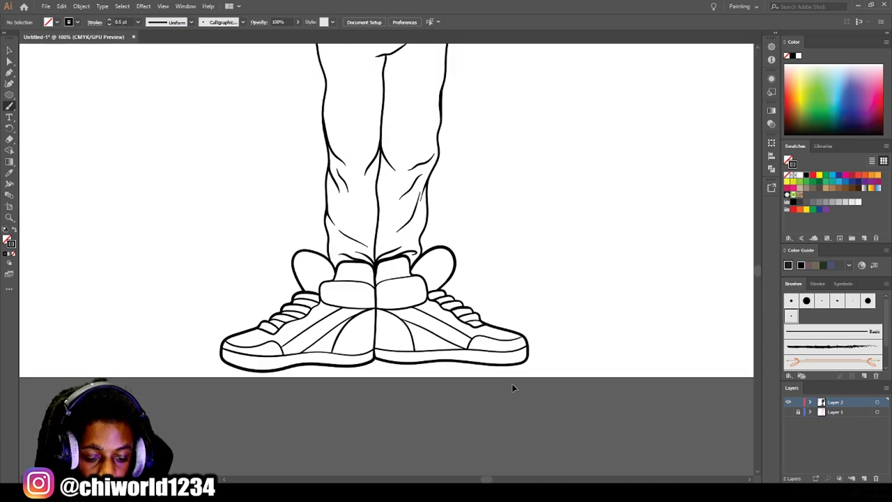
pyautogui.hotkey('ctrl', '+')
# Draw circles on the heel tabs of both sneakers.
pyautogui.moveTo(213, 262); pyautogui.dragTo(214, 216)
pyautogui.moveTo(508, 267); pyautogui.dragTo(512, 265)
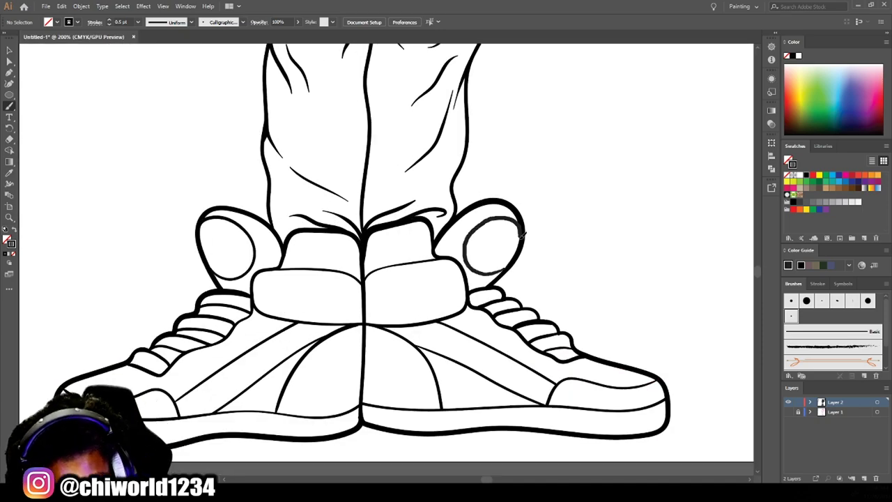
pyautogui.scroll(-2, 418, 334)
pyautogui.moveTo(363, 187); pyautogui.dragTo(379, 370)
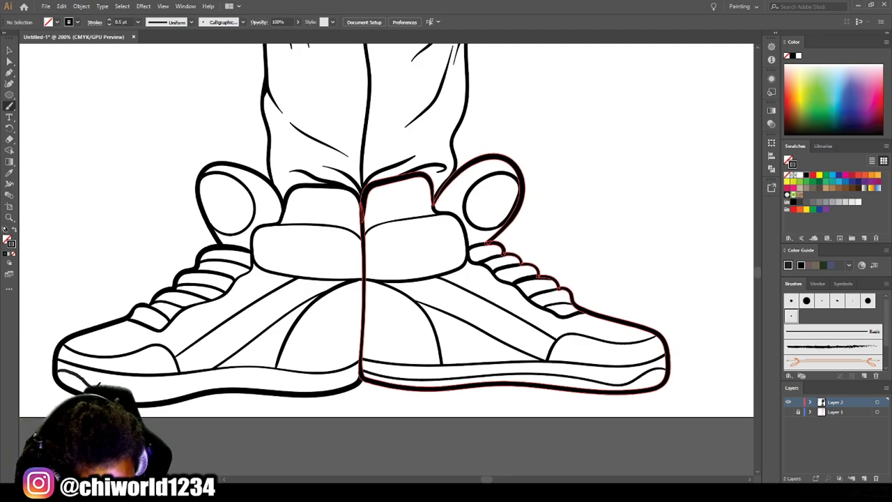
pyautogui.scroll(-5, 581, 334)
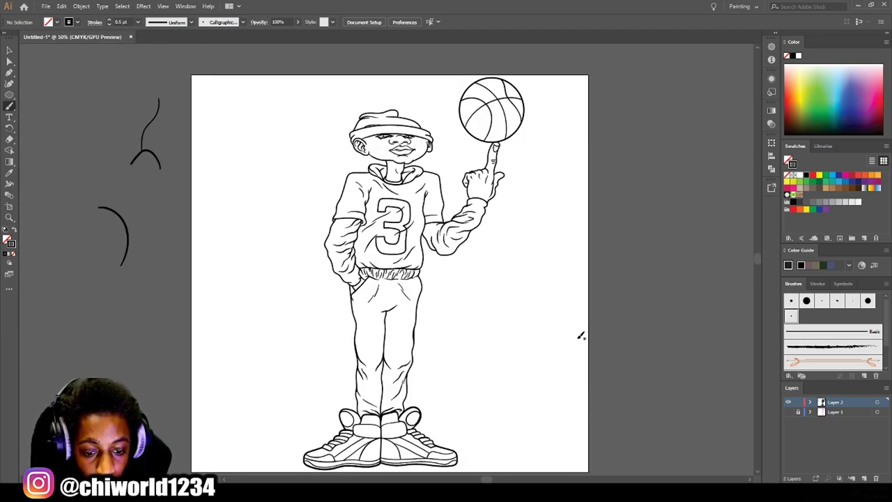
pyautogui.scroll(4, 578, 338)
pyautogui.scroll(3, 578, 338)
pyautogui.scroll(1, 578, 337)
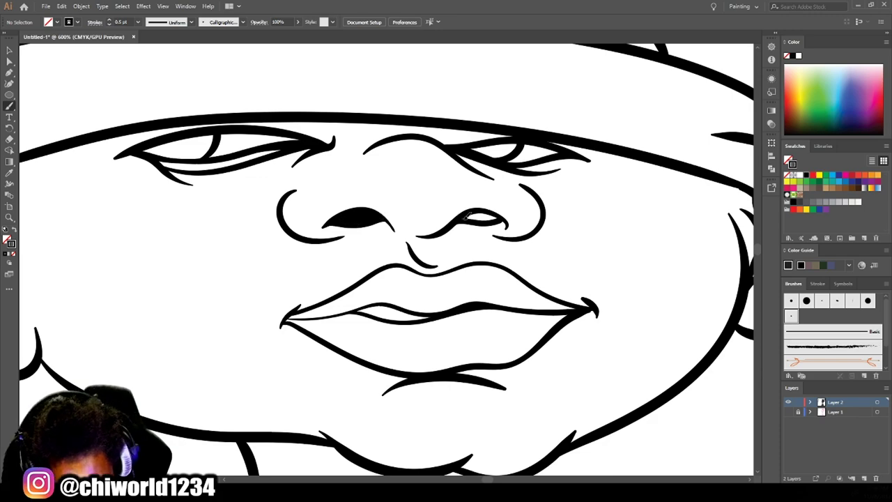
pyautogui.moveTo(468, 216); pyautogui.dragTo(502, 220)
pyautogui.moveTo(474, 150); pyautogui.dragTo(518, 149)
pyautogui.moveTo(143, 154); pyautogui.dragTo(198, 144)
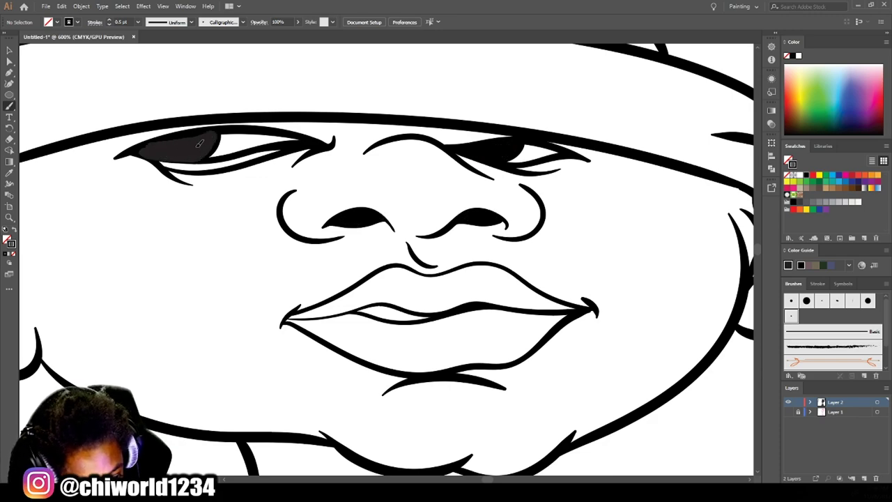
pyautogui.scroll(-1, 383, 306)
pyautogui.moveTo(355, 310); pyautogui.dragTo(427, 316)
pyautogui.scroll(-2, 597, 354)
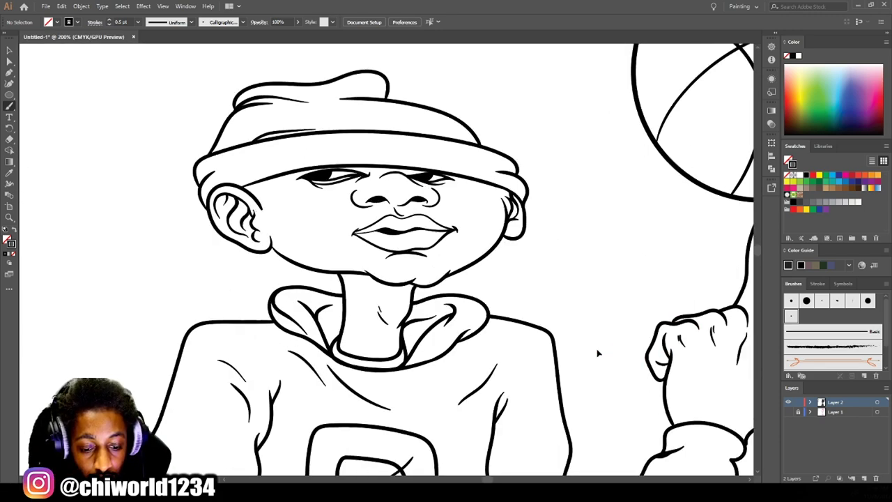
pyautogui.scroll(1, 396, 327)
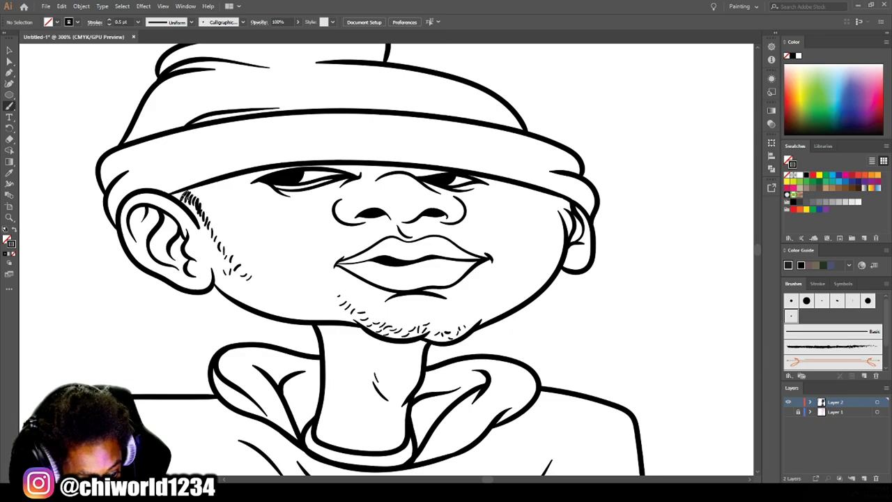
pyautogui.scroll(-3, 288, 184)
pyautogui.scroll(3, 360, 183)
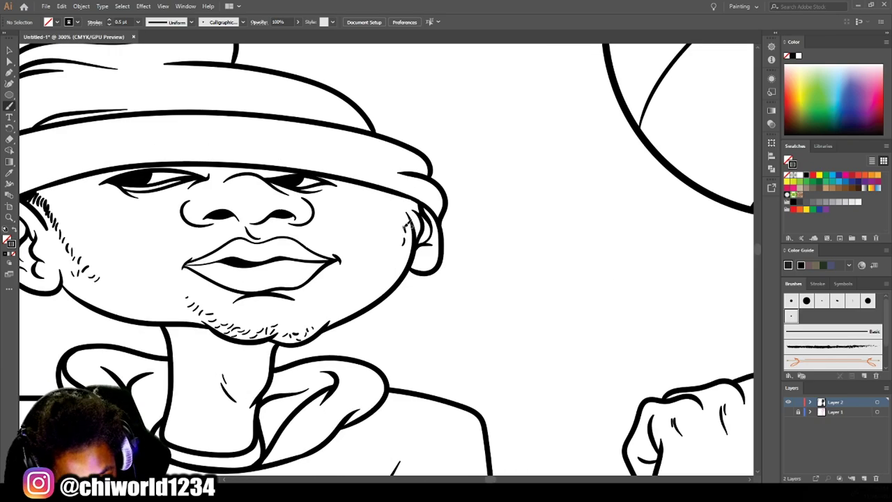
pyautogui.scroll(2, 488, 374)
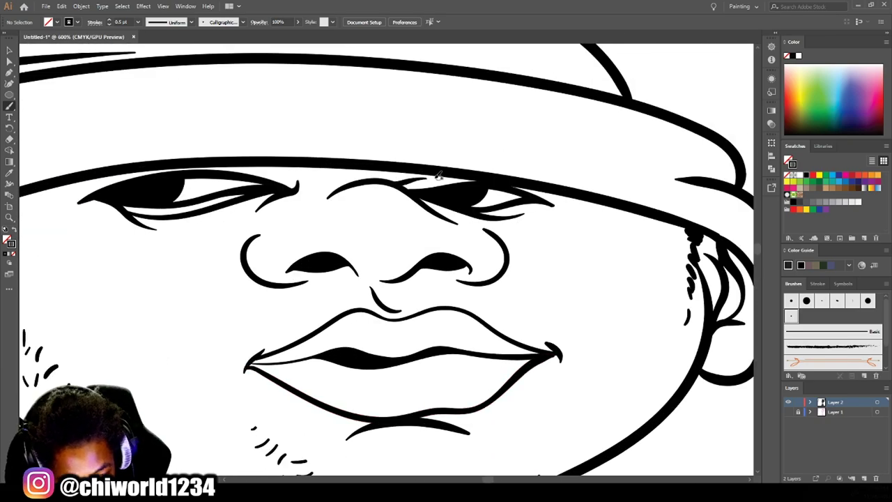
pyautogui.scroll(-5, 562, 355)
pyautogui.scroll(-3, 534, 315)
pyautogui.scroll(3, 530, 325)
pyautogui.scroll(2, 530, 325)
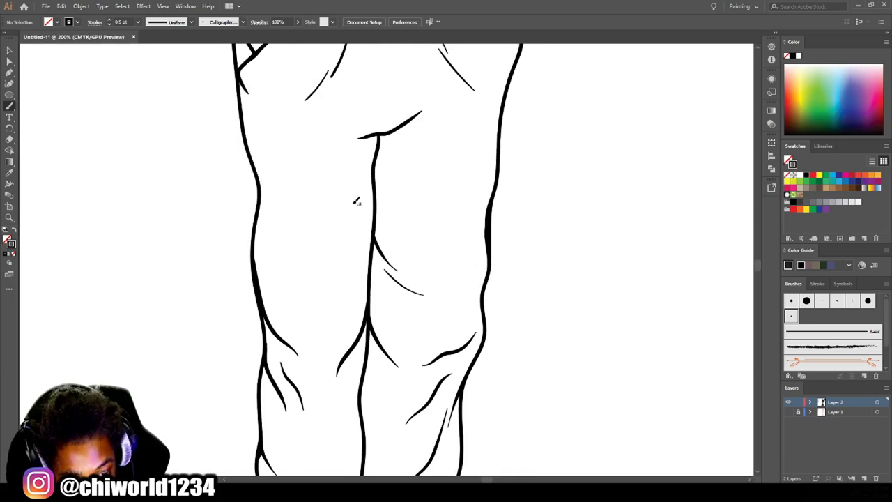
pyautogui.moveTo(330, 242); pyautogui.dragTo(347, 230)
pyautogui.scroll(-2, 368, 203)
pyautogui.scroll(2, 390, 209)
pyautogui.scroll(2, 404, 174)
pyautogui.moveTo(441, 230); pyautogui.dragTo(467, 206)
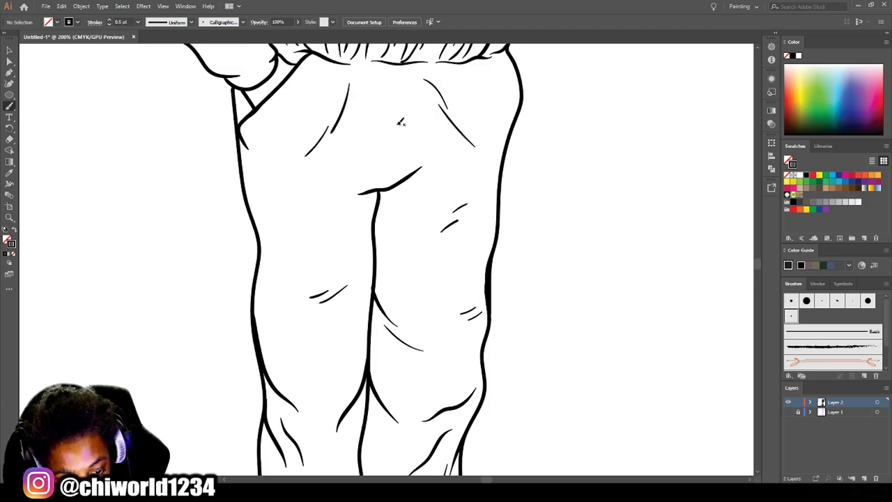
pyautogui.scroll(-3, 693, 431)
pyautogui.scroll(1, 693, 430)
pyautogui.scroll(1, 634, 408)
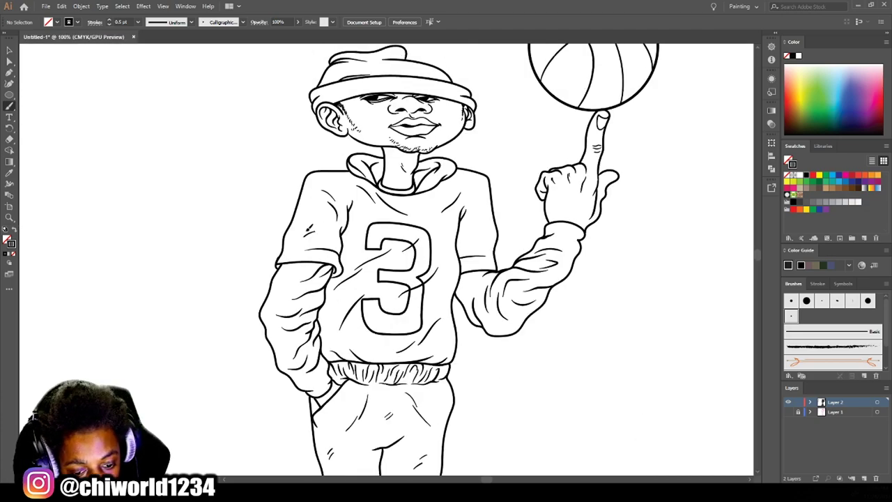
pyautogui.scroll(-2, 462, 320)
pyautogui.scroll(3, 461, 318)
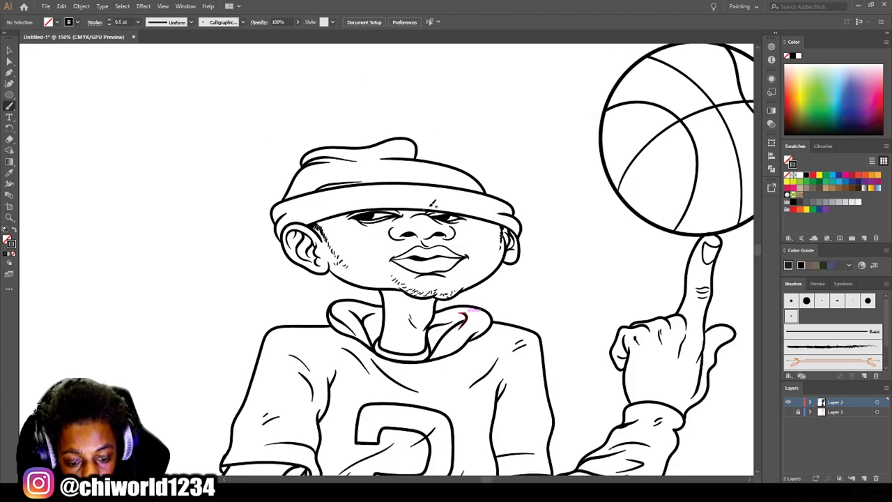
pyautogui.scroll(3, 440, 258)
pyautogui.scroll(1, 439, 258)
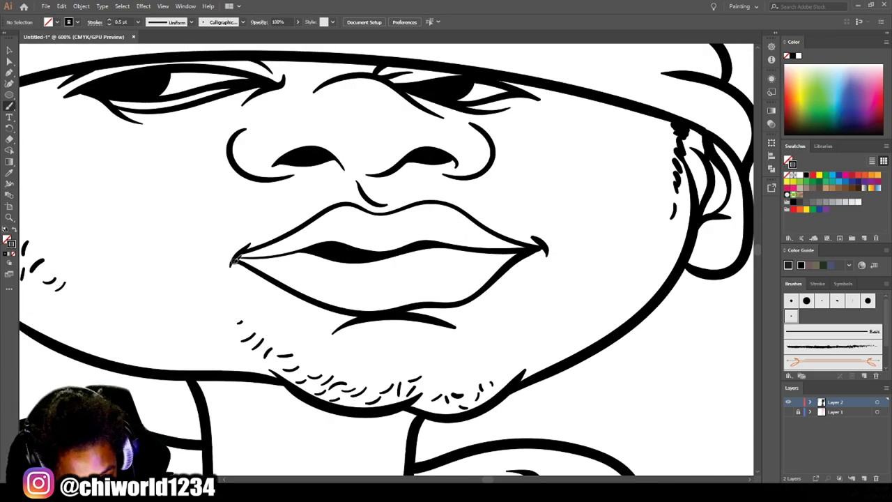
pyautogui.scroll(-1, 357, 249)
pyautogui.scroll(-3, 589, 376)
pyautogui.scroll(-1, 502, 403)
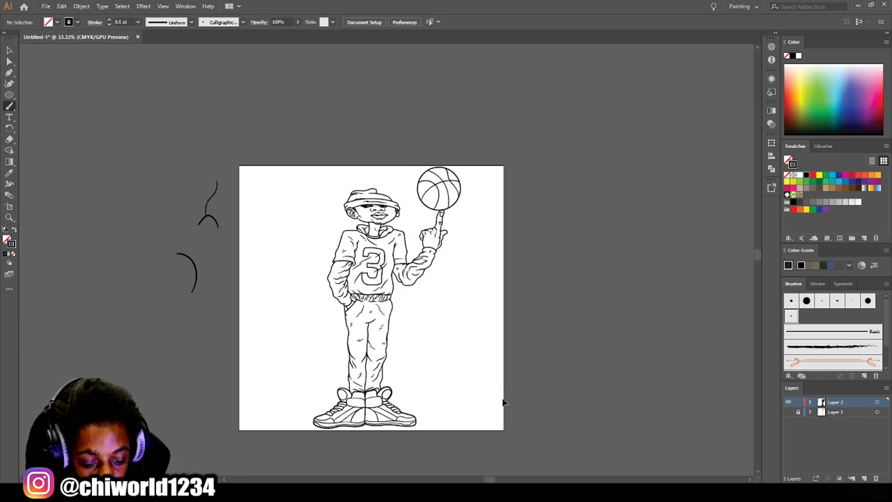
pyautogui.scroll(3, 488, 345)
pyautogui.scroll(2, 334, 183)
# Draw curved basketball seam lines inside the right and left heel circles.
pyautogui.moveTo(517, 223); pyautogui.dragTo(458, 291)
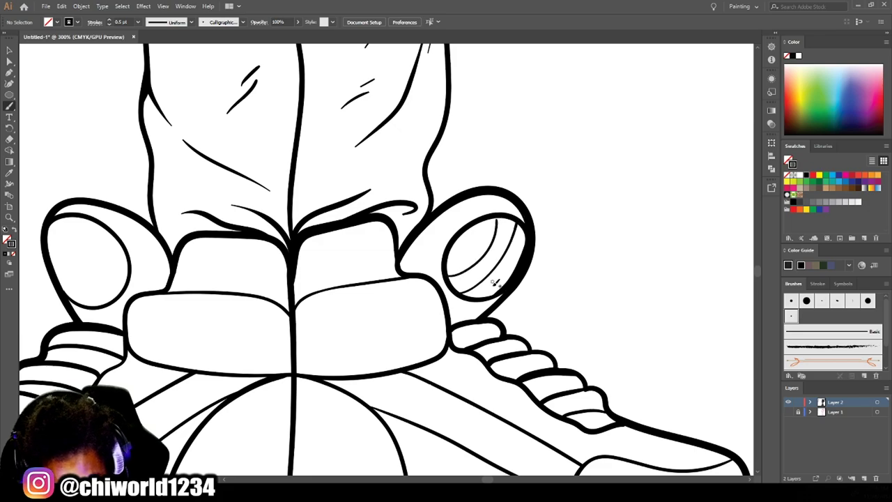
pyautogui.moveTo(124, 283); pyautogui.dragTo(78, 220)
pyautogui.moveTo(96, 306); pyautogui.dragTo(60, 219)
pyautogui.scroll(5, 383, 292)
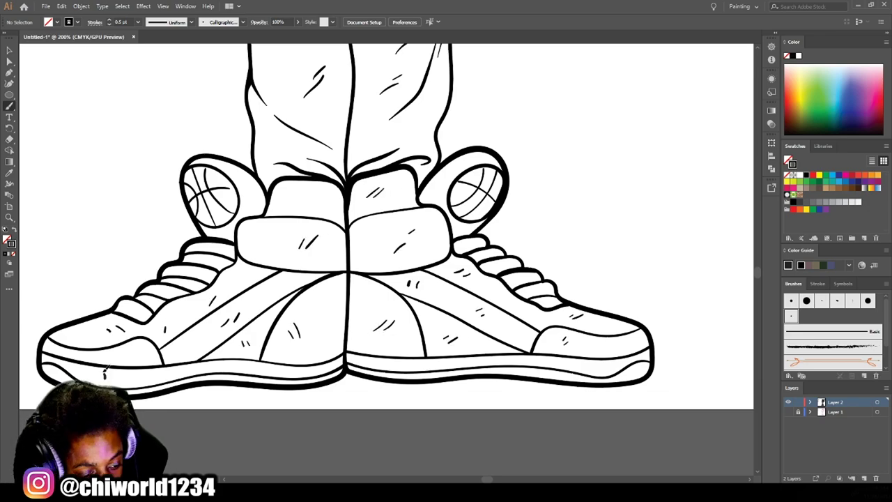
pyautogui.scroll(-5, 390, 87)
pyautogui.scroll(2, 569, 372)
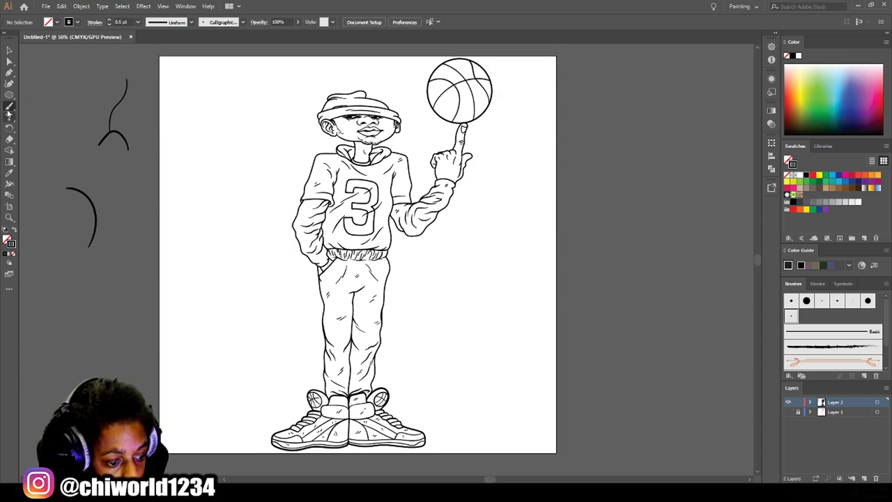
pyautogui.scroll(3, 243, 339)
pyautogui.scroll(2, 243, 340)
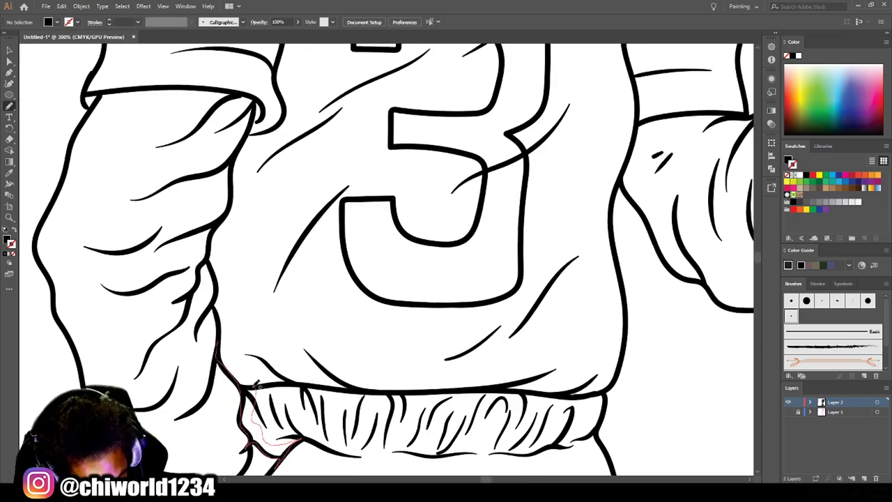
# Ink shadow strokes along the shirt's left edge, sleeve edge and a fold.
pyautogui.moveTo(218, 318); pyautogui.dragTo(219, 320)
pyautogui.scroll(2, 219, 321)
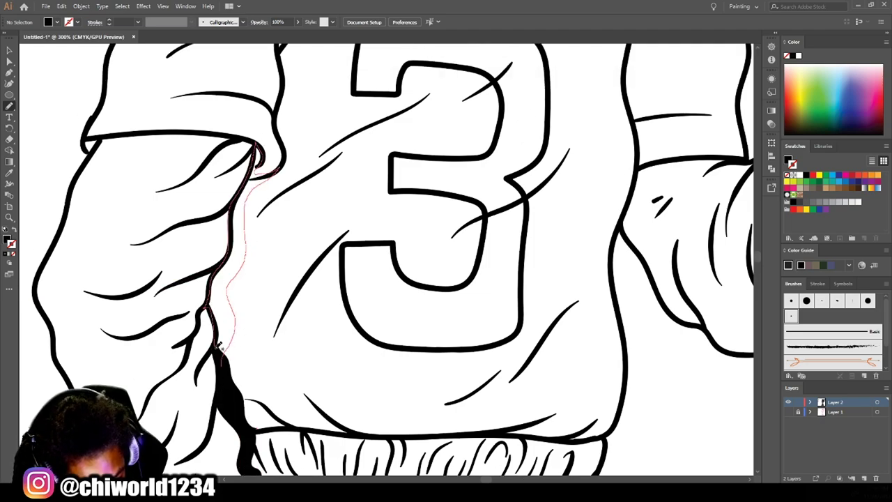
pyautogui.moveTo(218, 343); pyautogui.dragTo(218, 344)
pyautogui.scroll(-3, 508, 442)
pyautogui.scroll(-2, 523, 323)
pyautogui.scroll(3, 522, 333)
pyautogui.scroll(2, 396, 235)
pyautogui.moveTo(381, 286); pyautogui.dragTo(396, 235)
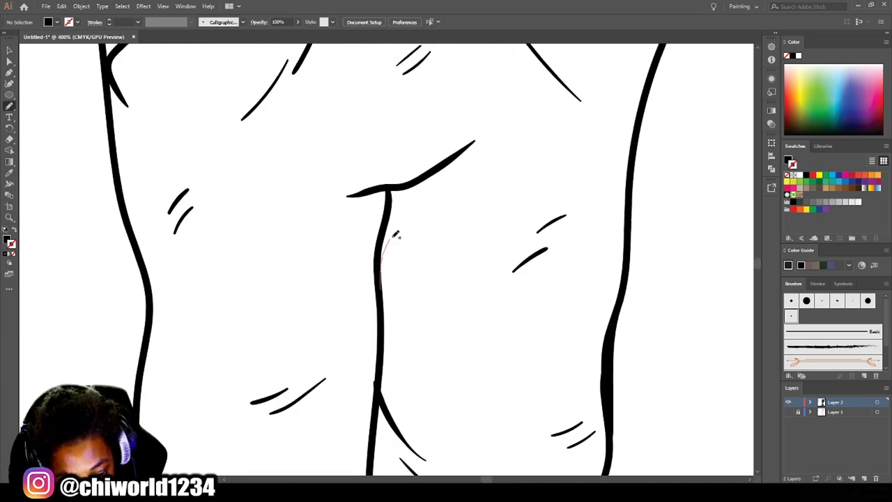
pyautogui.moveTo(461, 160); pyautogui.dragTo(461, 160)
pyautogui.scroll(-2, 474, 210)
pyautogui.scroll(-3, 539, 330)
pyautogui.scroll(-1, 546, 313)
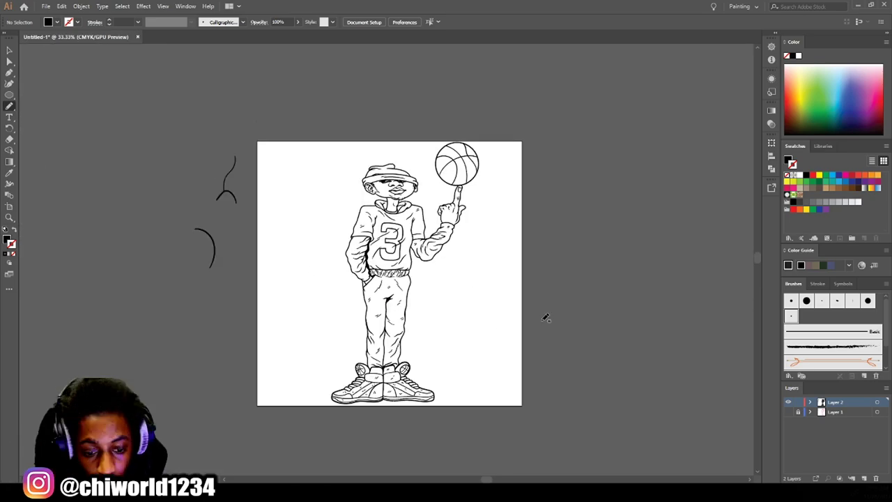
pyautogui.scroll(5, 519, 331)
pyautogui.scroll(3, 519, 330)
# Add shadow strokes along the collar and left side of the neck.
pyautogui.moveTo(369, 398); pyautogui.dragTo(378, 324)
pyautogui.moveTo(171, 259); pyautogui.dragTo(203, 185)
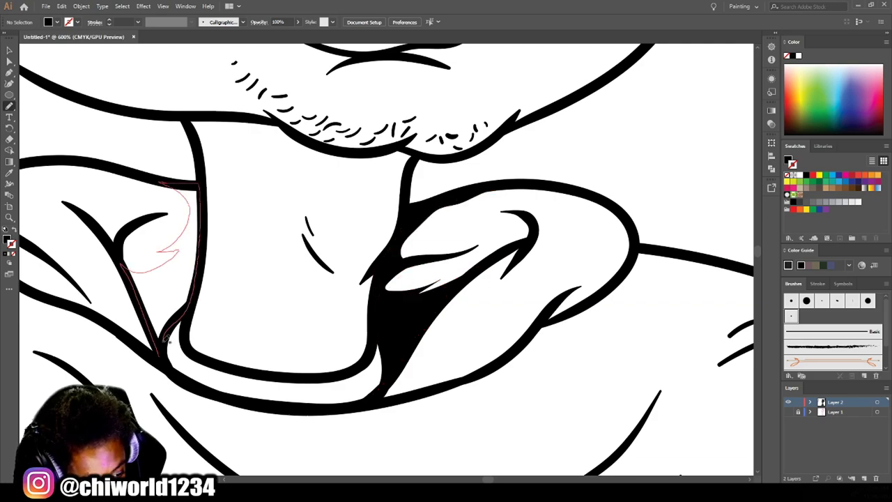
pyautogui.scroll(-3, 601, 447)
pyautogui.scroll(-5, 601, 447)
pyautogui.scroll(1, 573, 373)
# Add and remove an empty layer, then duplicate the line-art Layer 2.
pyautogui.click(852, 479)
pyautogui.scroll(6, 360, 140)
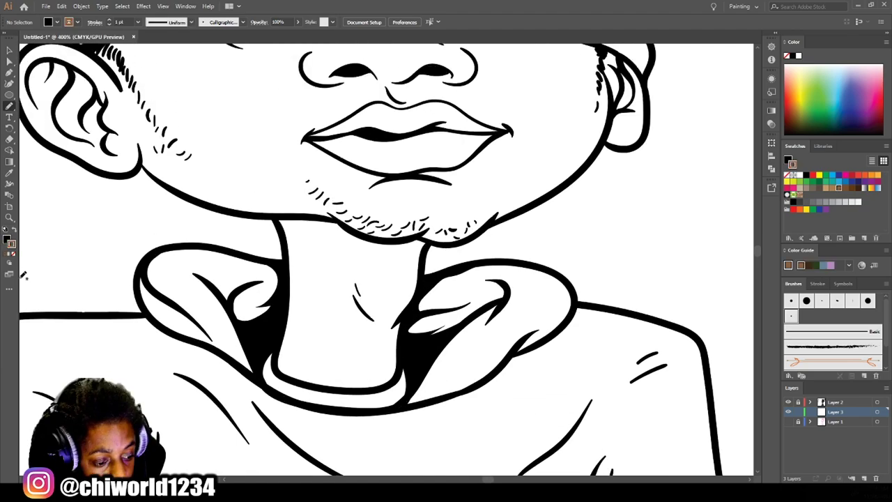
pyautogui.doubleClick(12, 245)
pyautogui.click(231, 35)
pyautogui.scroll(-3, 488, 279)
pyautogui.click(876, 478)
pyautogui.moveTo(836, 402); pyautogui.dragTo(864, 478)
pyautogui.hotkey('ctrl', '-')
pyautogui.hotkey('ctrl', '-')
pyautogui.hotkey('ctrl', '-')
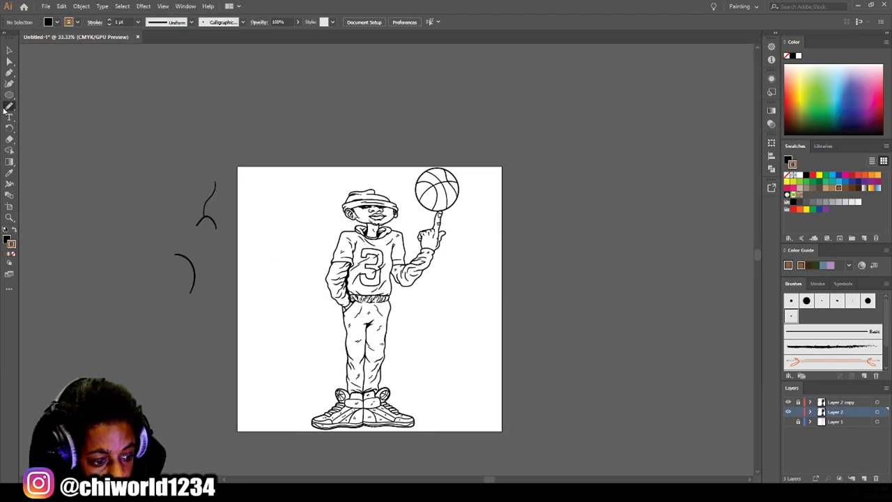
# Expand the figure's line art appearance and merge it with Pathfinder.
pyautogui.moveTo(223, 118); pyautogui.dragTo(508, 450)
pyautogui.click(80, 5)
pyautogui.click(104, 133)
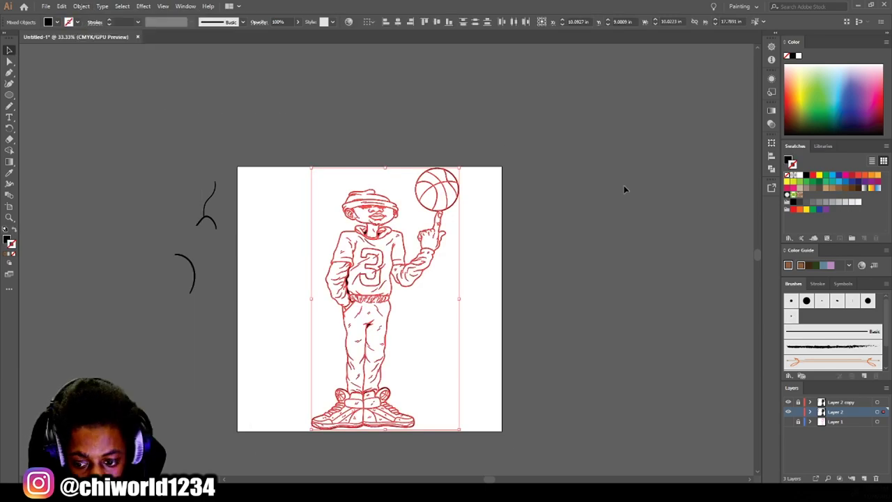
pyautogui.click(185, 5)
pyautogui.click(235, 335)
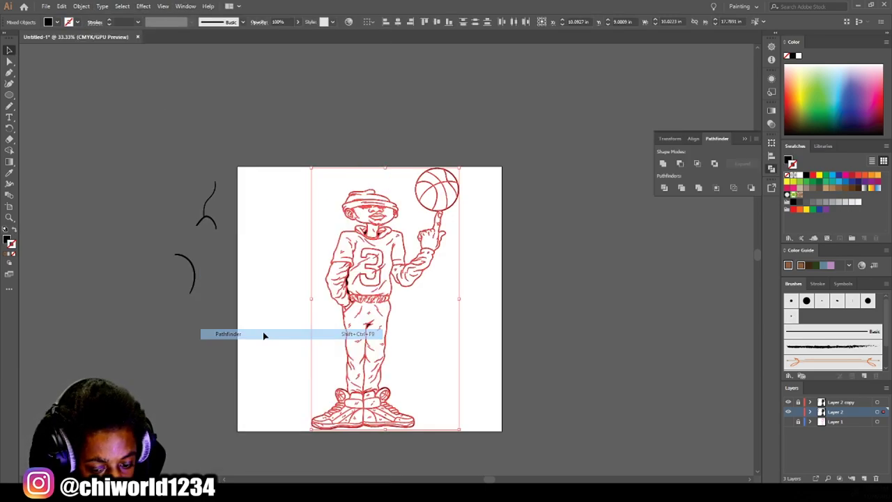
pyautogui.click(701, 386)
# Delete the Layer 2 copy and make the original line-art layer active.
pyautogui.moveTo(835, 412); pyautogui.dragTo(865, 478)
pyautogui.click(841, 402)
pyautogui.click(876, 478)
pyautogui.click(480, 258)
pyautogui.click(840, 412)
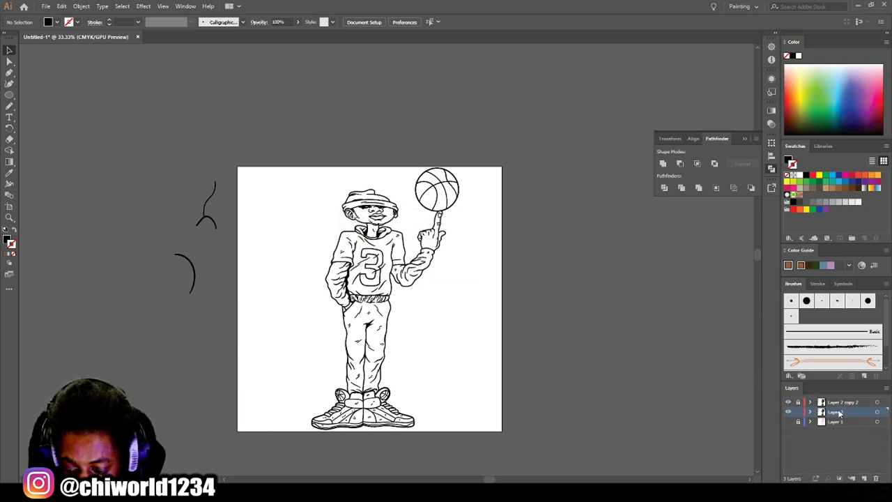
# Draw a reddish-brown filled rectangle over the whole figure.
pyautogui.click(835, 188)
pyautogui.doubleClick(7, 239)
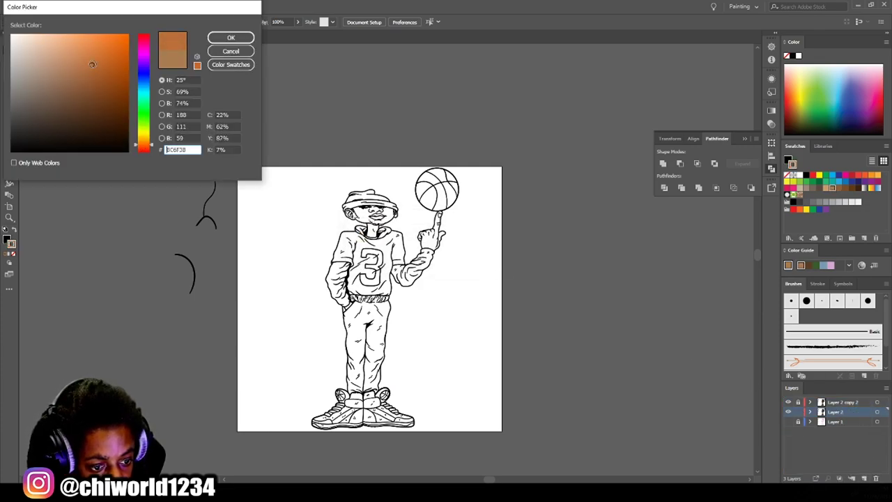
pyautogui.click(142, 148)
pyautogui.click(231, 37)
pyautogui.click(9, 95)
pyautogui.moveTo(287, 148)
pyautogui.mouseDown()
pyautogui.moveTo(469, 440)
pyautogui.moveTo(249, 353)
pyautogui.mouseUp()
# Select the rectangle with the drawing and isolate the selected group.
pyautogui.rightClick(302, 178)
pyautogui.rightClick(436, 302)
pyautogui.click(438, 365)
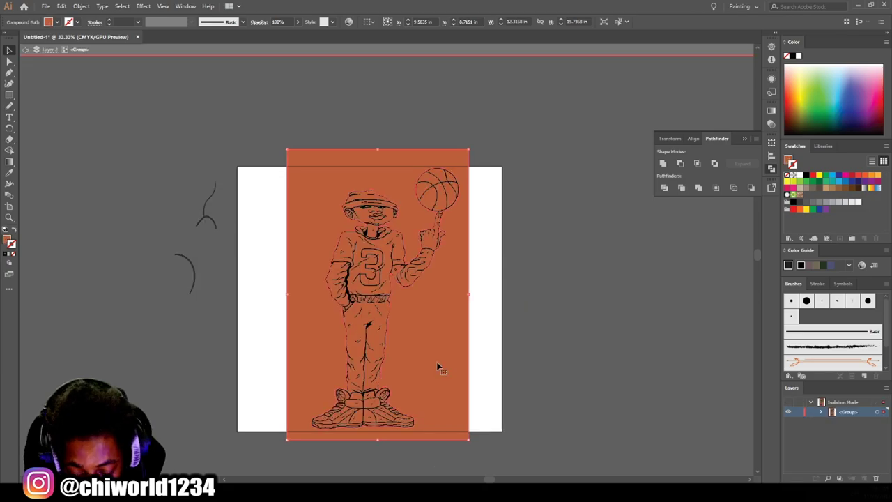
# Leave isolation mode, then fill the basketball shape bright orange.
pyautogui.scroll(3, 444, 343)
pyautogui.scroll(2, 401, 191)
pyautogui.click(622, 176)
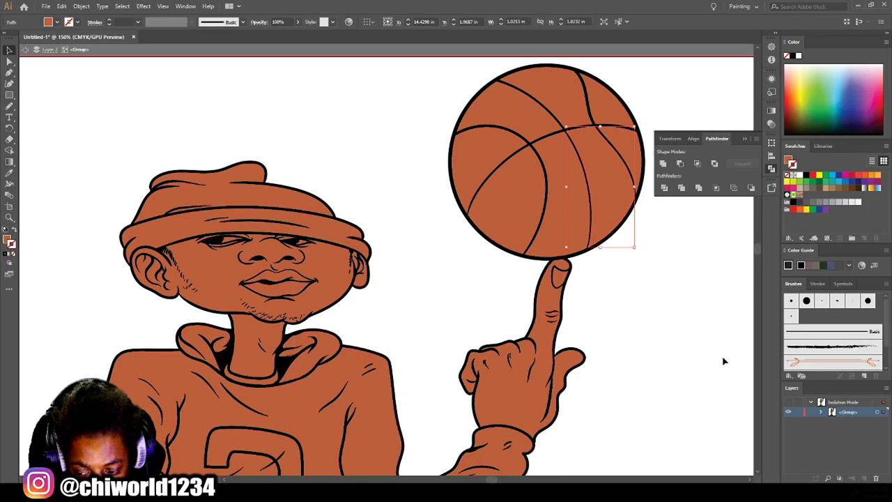
pyautogui.press('Escape')
pyautogui.scroll(-3, 820, 422)
pyautogui.scroll(-2, 821, 416)
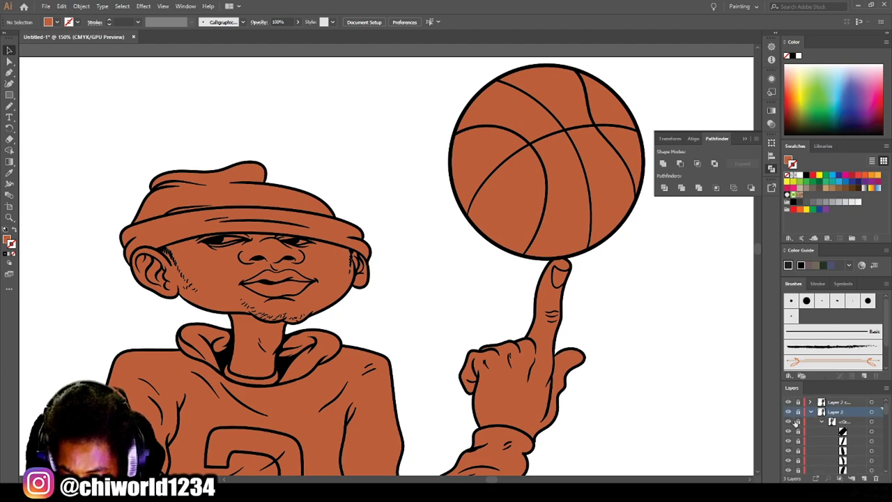
pyautogui.doubleClick(496, 170)
pyautogui.rightClick(722, 175)
pyautogui.click(544, 230)
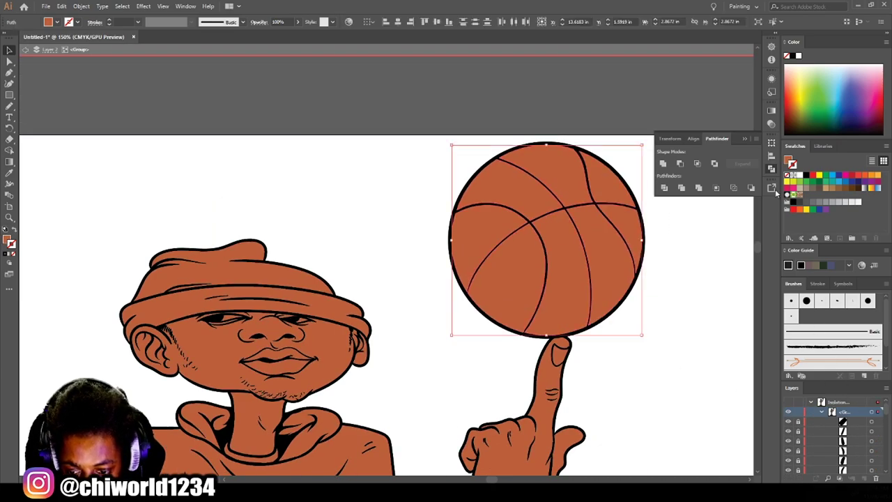
pyautogui.click(864, 178)
# Fill the hat and the pants grey.
pyautogui.moveTo(120, 187); pyautogui.dragTo(326, 298)
pyautogui.click(812, 193)
pyautogui.hotkey('ctrl', '-')
pyautogui.hotkey('ctrl', '-')
pyautogui.moveTo(457, 417); pyautogui.dragTo(209, 262)
pyautogui.click(827, 203)
pyautogui.hotkey('ctrl', '+')
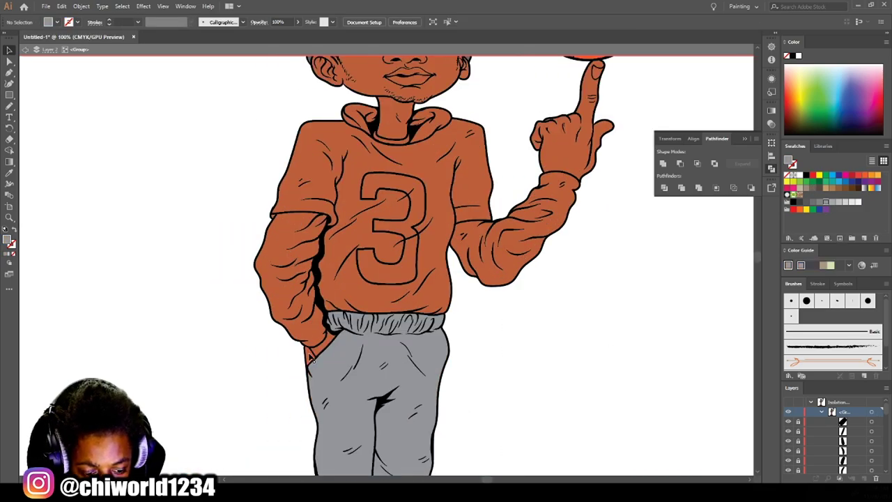
# Fill the shirt red and the number 3 orange.
pyautogui.scroll(3, 311, 202)
pyautogui.click(311, 202)
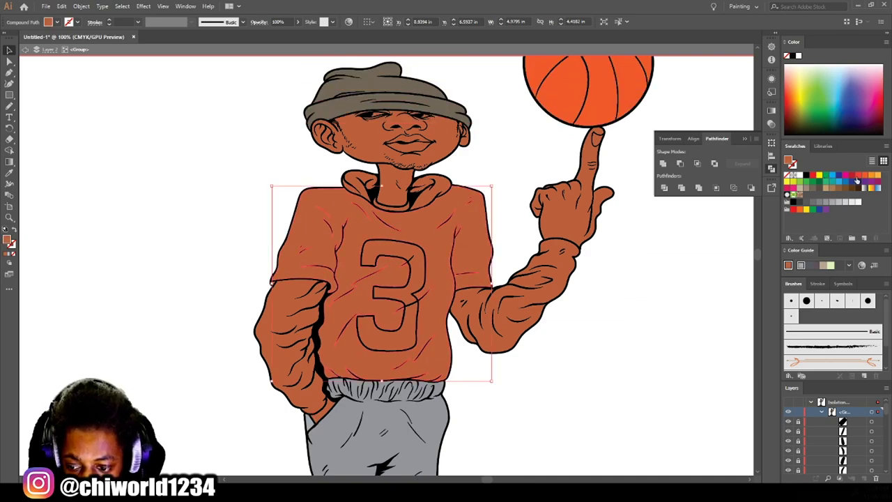
pyautogui.click(852, 176)
pyautogui.click(390, 293)
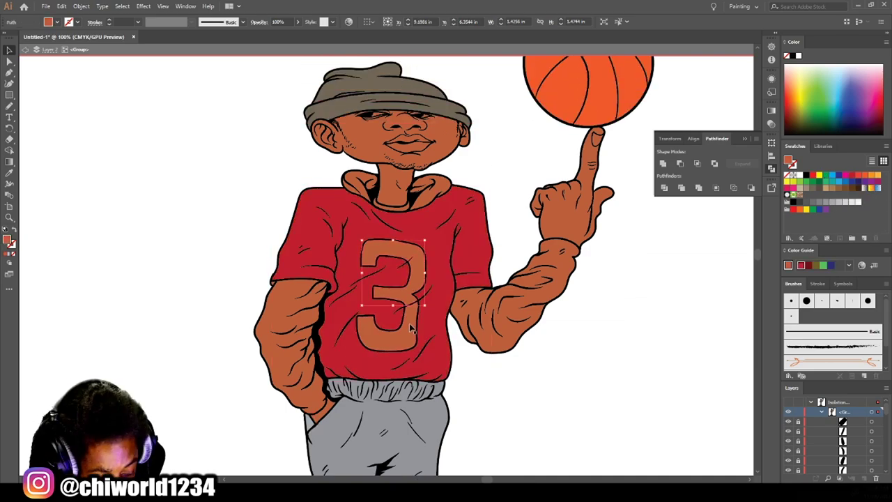
pyautogui.click(871, 178)
pyautogui.hotkey('ctrl', 'shift', 'a')
# Fill both sleeves grey.
pyautogui.click(513, 326)
pyautogui.keyDown('shift'); pyautogui.click(293, 328); pyautogui.keyUp('shift')
pyautogui.click(808, 202)
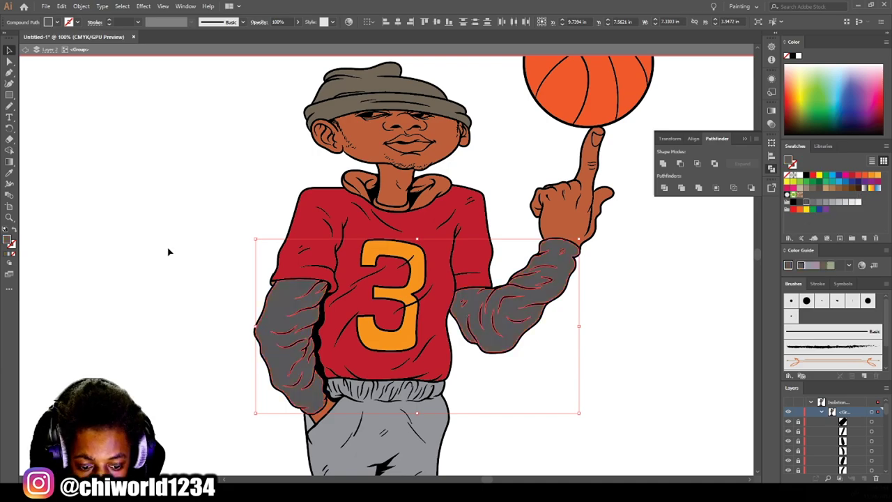
pyautogui.hotkey('ctrl', 'shift', 'a')
pyautogui.hotkey('ctrl', '-')
pyautogui.hotkey('ctrl', '-')
pyautogui.hotkey('ctrl', '-')
pyautogui.hotkey('ctrl', '+')
pyautogui.hotkey('ctrl', '+')
pyautogui.hotkey('ctrl', '+')
pyautogui.scroll(1, 308, 303)
pyautogui.click(191, 237)
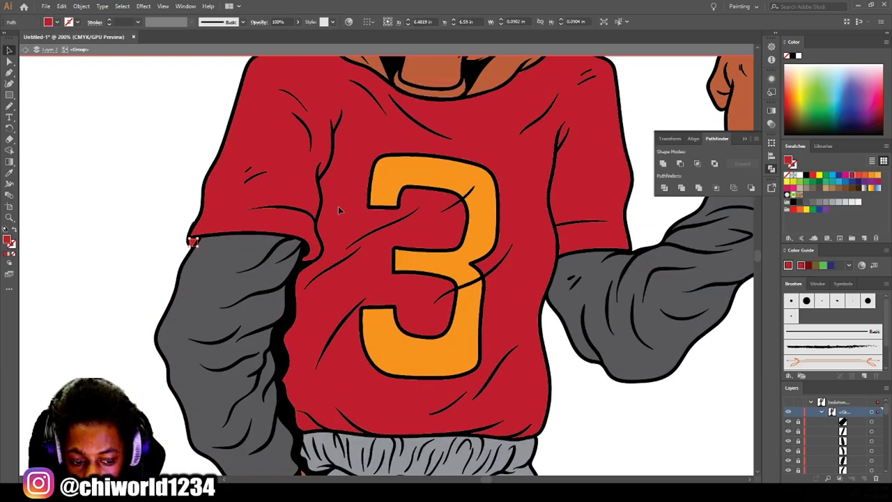
# Fill both sides of the hood light grey.
pyautogui.scroll(4, 191, 237)
pyautogui.click(495, 222)
pyautogui.click(823, 202)
pyautogui.click(839, 202)
pyautogui.hotkey('ctrl', 'shift', 'a')
# Fill both shoes dark grey.
pyautogui.hotkey('ctrl', '-')
pyautogui.hotkey('ctrl', '-')
pyautogui.hotkey('ctrl', '-')
pyautogui.hotkey('ctrl', '-')
pyautogui.hotkey('ctrl', '-')
pyautogui.scroll(2, 460, 378)
pyautogui.moveTo(237, 428); pyautogui.dragTo(537, 353)
pyautogui.click(810, 203)
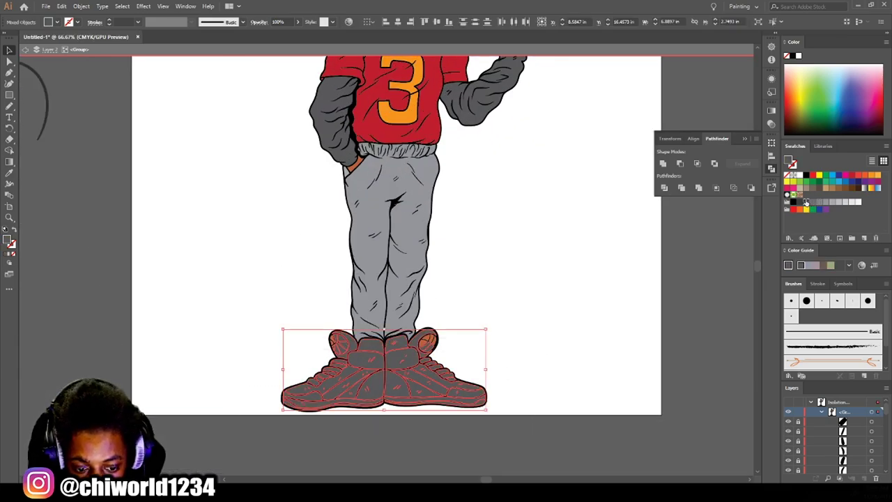
pyautogui.hotkey('ctrl', 'shift', 'a')
pyautogui.hotkey('ctrl', '-')
pyautogui.hotkey('ctrl', '+')
pyautogui.hotkey('ctrl', '+')
pyautogui.hotkey('ctrl', '+')
pyautogui.hotkey('ctrl', '+')
# Fill the left and right ankle balls orange.
pyautogui.click(513, 252)
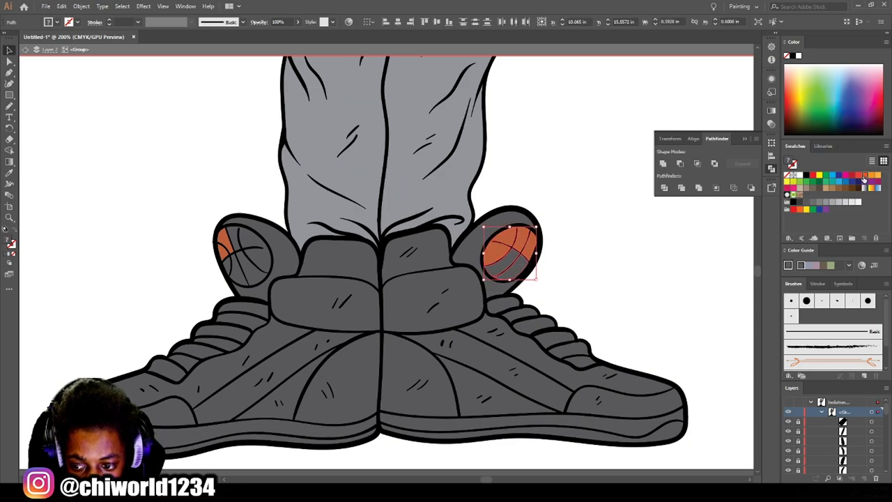
pyautogui.click(864, 175)
pyautogui.click(265, 254)
pyautogui.click(864, 176)
# Fill the side stripes and sole stripes on both shoes light grey.
pyautogui.click(488, 363)
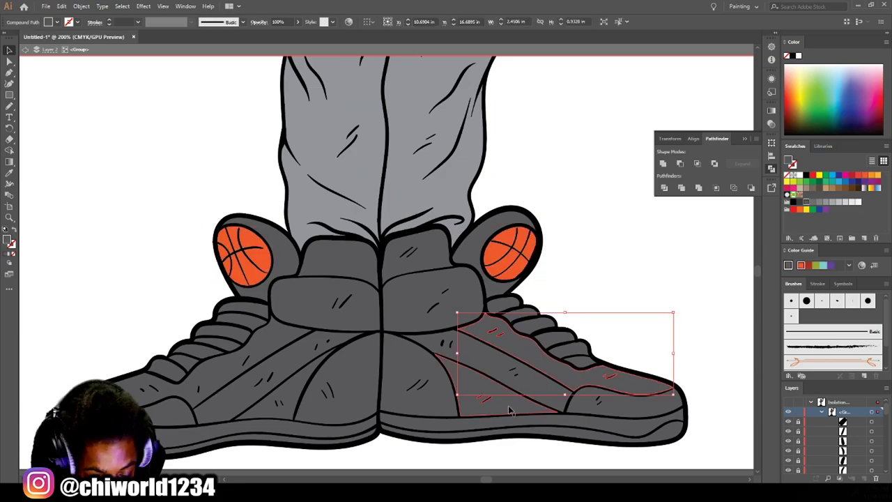
pyautogui.keyDown('shift'); pyautogui.click(274, 396); pyautogui.keyUp('shift')
pyautogui.click(846, 202)
pyautogui.hotkey('ctrl', '-')
pyautogui.hotkey('ctrl', '+')
pyautogui.click(485, 423)
pyautogui.keyDown('shift'); pyautogui.click(271, 432); pyautogui.keyUp('shift')
pyautogui.press('i')
pyautogui.click(488, 394)
pyautogui.press('v')
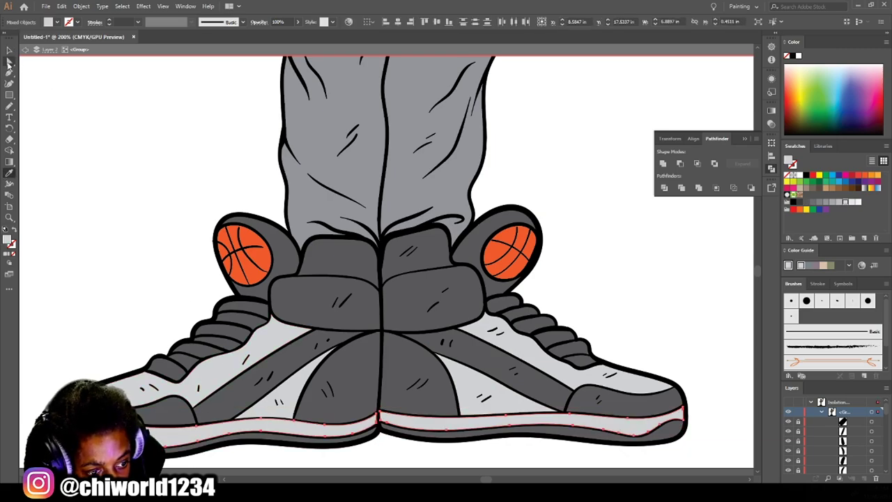
# Fill the eye highlight above the right eye white.
pyautogui.hotkey('ctrl', '-')
pyautogui.hotkey('ctrl', '0')
pyautogui.hotkey('ctrl', '+')
pyautogui.hotkey('ctrl', '+')
pyautogui.hotkey('ctrl', '+')
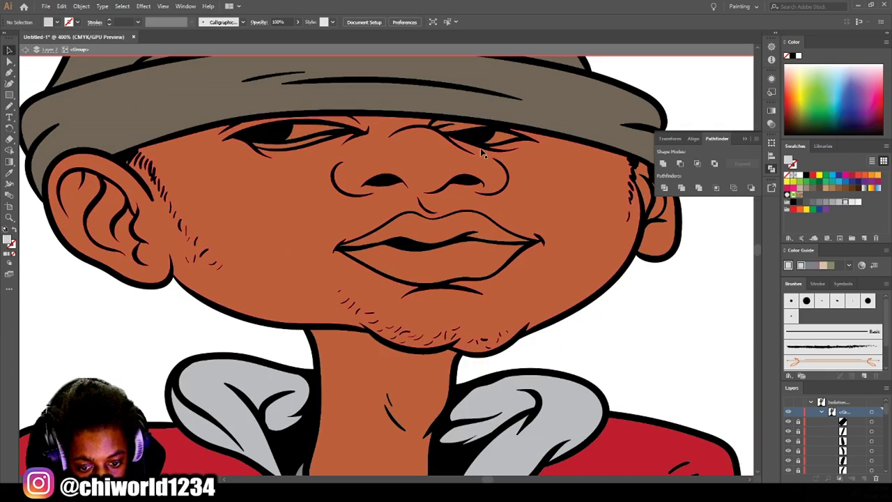
pyautogui.click(498, 138)
pyautogui.click(418, 237)
# Colour the upper and lower lips pink using the Color Picker.
pyautogui.doubleClick(7, 241)
pyautogui.click(75, 73)
pyautogui.click(62, 42)
pyautogui.click(231, 37)
pyautogui.click(419, 268)
pyautogui.doubleClick(7, 241)
pyautogui.click(62, 42)
pyautogui.click(231, 37)
pyautogui.hotkey('ctrl', '-')
pyautogui.hotkey('ctrl', '-')
pyautogui.hotkey('ctrl', '-')
pyautogui.hotkey('ctrl', '-')
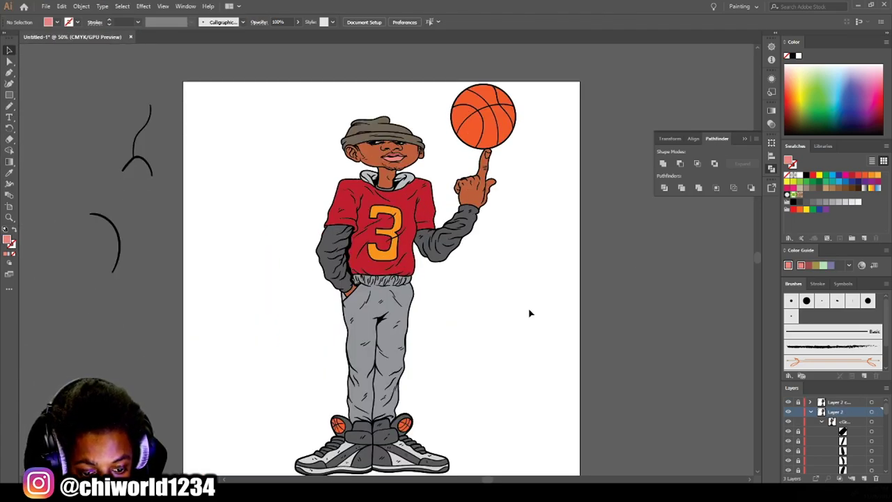
pyautogui.hotkey('ctrl', '-')
# Add a shadow layer and sample the neck's brown skin tone as the fill.
pyautogui.click(810, 412)
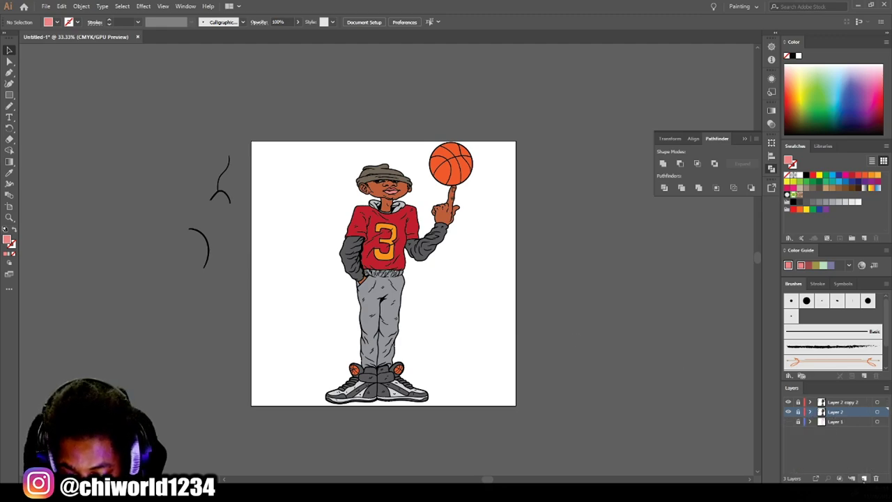
pyautogui.hotkey('ctrl', '+')
pyautogui.hotkey('ctrl', '+')
pyautogui.hotkey('ctrl', '+')
pyautogui.hotkey('ctrl', '+')
pyautogui.click(372, 327)
pyautogui.doubleClick(7, 240)
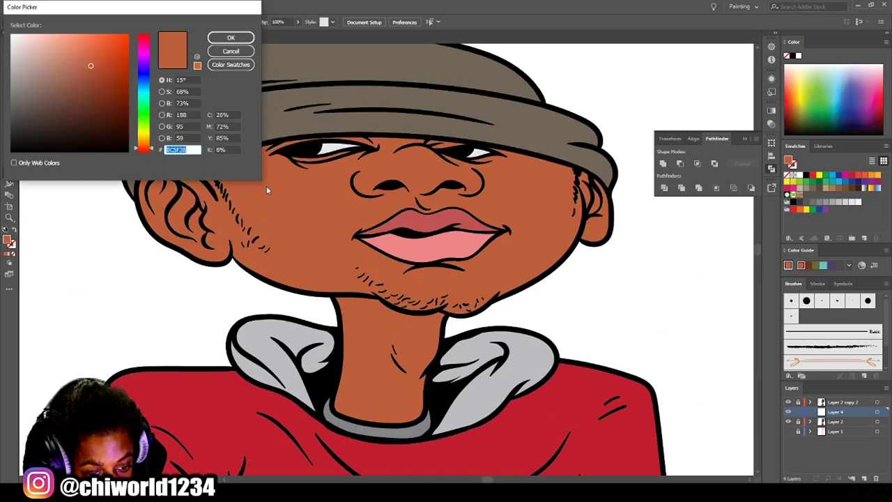
# Confirm the darker brown fill and paint a Blob Brush shadow down the neck.
pyautogui.click(231, 37)
pyautogui.hotkey('ctrl', '+')
pyautogui.scroll(1, 315, 286)
pyautogui.moveTo(9, 106); pyautogui.dragTo(37, 154)
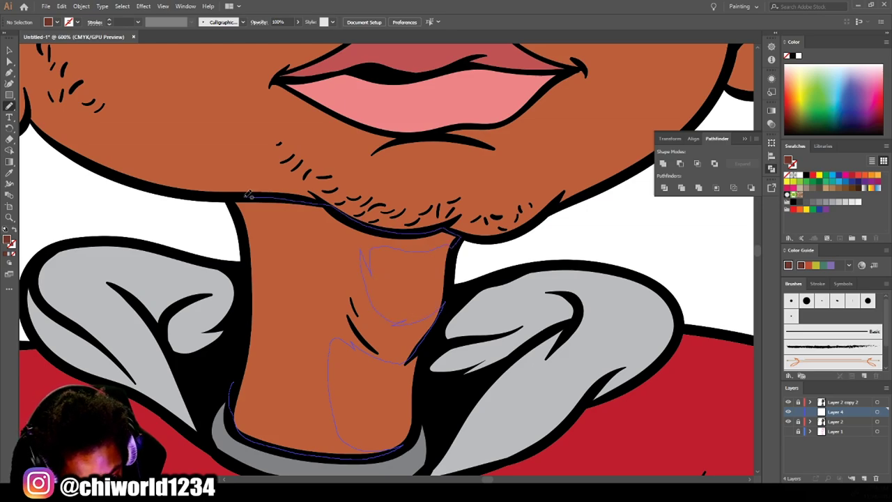
pyautogui.moveTo(243, 382); pyautogui.dragTo(243, 383)
# Paint shadows over the left cheek and along the lower-left jaw.
pyautogui.hotkey('ctrl', '0')
pyautogui.scroll(5, 700, 331)
pyautogui.scroll(-1, 418, 279)
pyautogui.moveTo(405, 406); pyautogui.dragTo(438, 401)
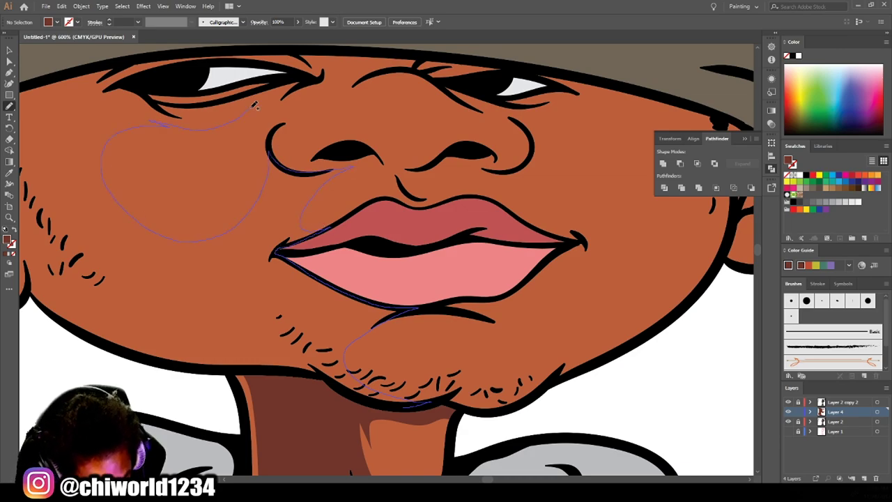
pyautogui.moveTo(200, 342); pyautogui.dragTo(202, 343)
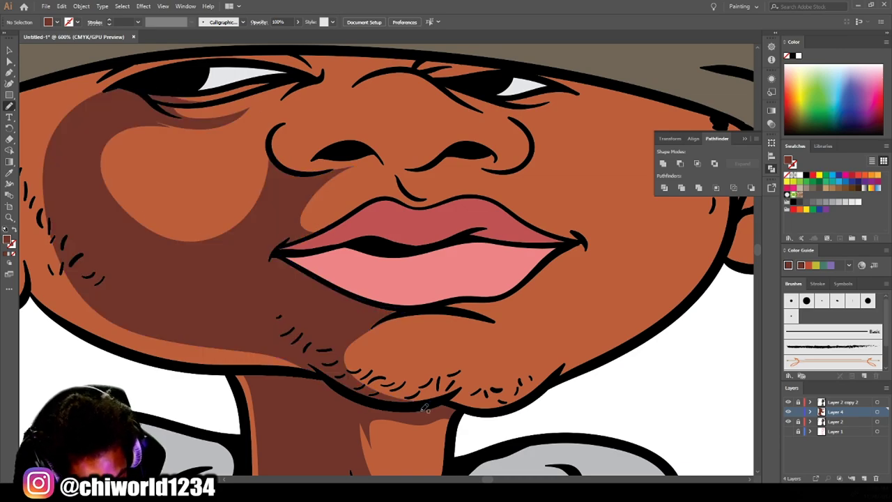
pyautogui.hotkey('ctrl', '0')
pyautogui.scroll(5, 597, 454)
pyautogui.moveTo(254, 248); pyautogui.dragTo(428, 306)
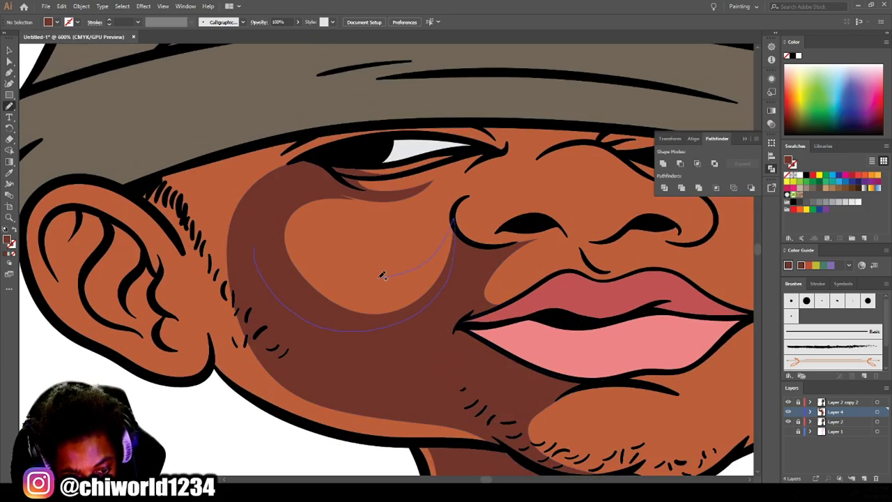
pyautogui.moveTo(408, 196); pyautogui.dragTo(408, 198)
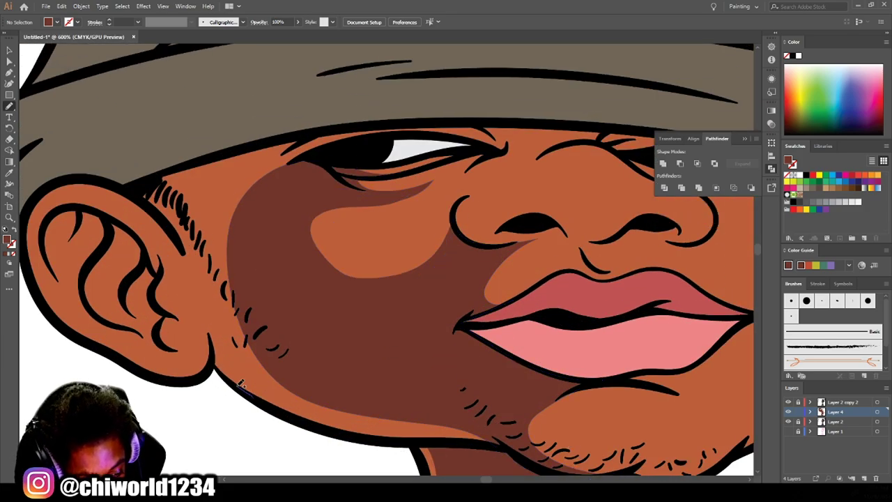
pyautogui.moveTo(357, 426); pyautogui.dragTo(359, 428)
# Shade the inside of the ear.
pyautogui.hotkey('ctrl', '0')
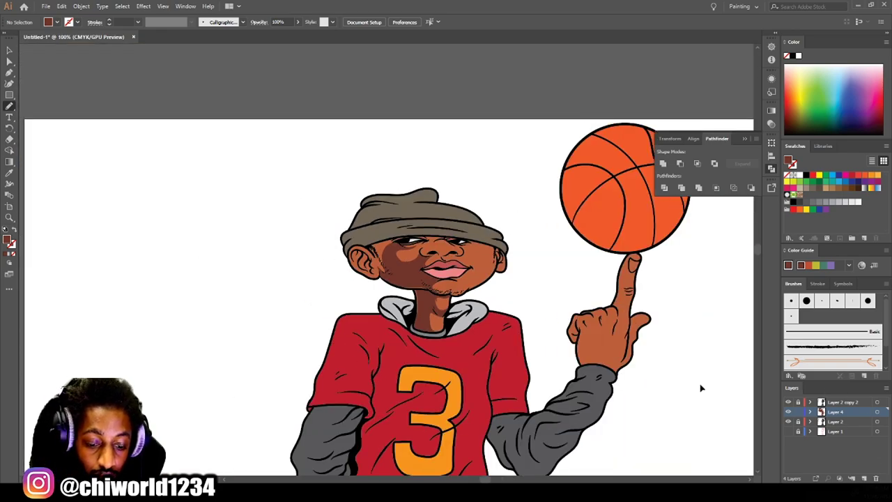
pyautogui.scroll(5, 307, 383)
pyautogui.moveTo(415, 418); pyautogui.dragTo(307, 383)
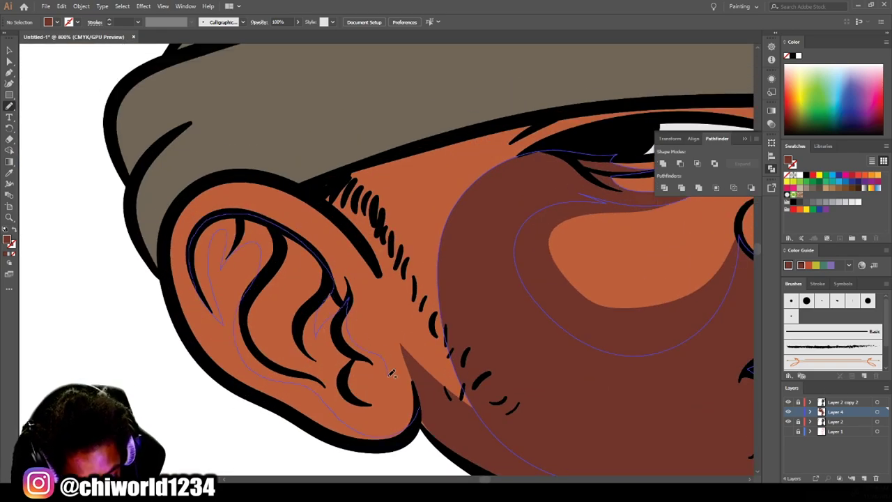
pyautogui.moveTo(412, 372); pyautogui.dragTo(412, 372)
pyautogui.scroll(-2, 412, 371)
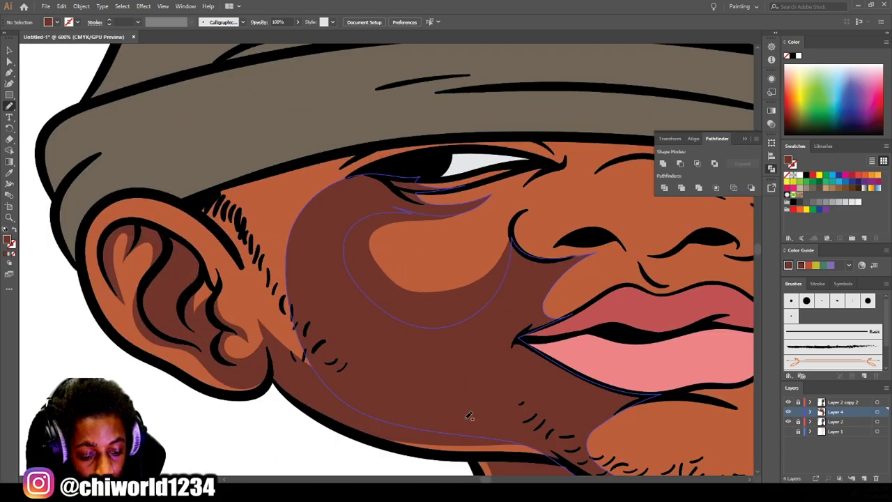
pyautogui.scroll(2, 262, 361)
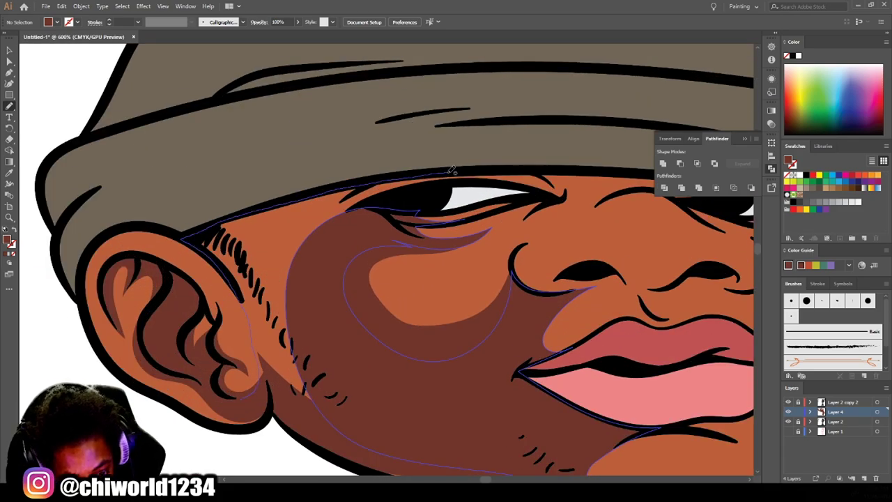
# Widen the cheek shadow below the eye and shade beneath the nose.
pyautogui.moveTo(282, 404); pyautogui.dragTo(282, 405)
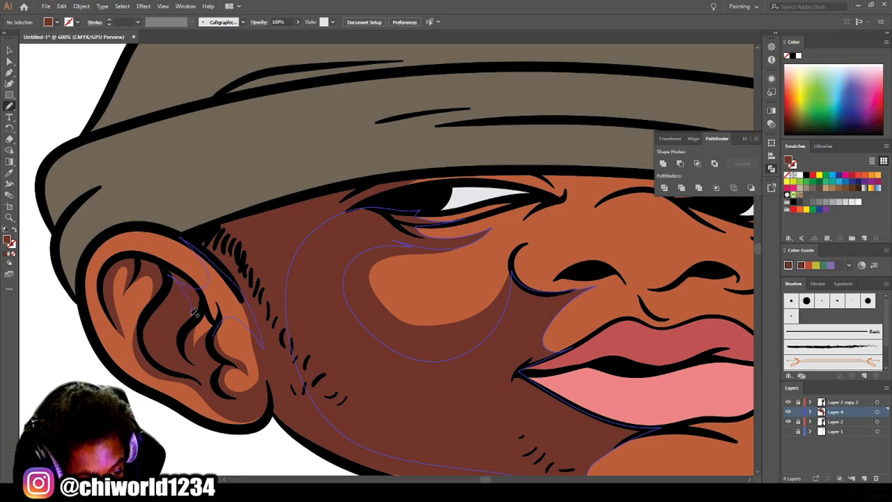
pyautogui.scroll(-3, 194, 313)
pyautogui.scroll(-2, 540, 353)
pyautogui.scroll(5, 163, 304)
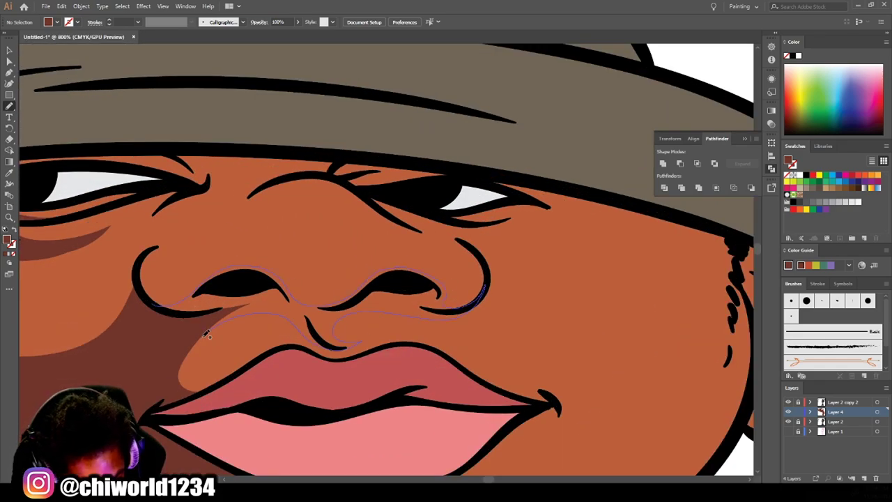
pyautogui.moveTo(207, 334); pyautogui.dragTo(206, 335)
pyautogui.scroll(-2, 206, 335)
pyautogui.scroll(2, 233, 276)
# Shade under the hat brim, the eye sockets, below the eye and the eyelid corner.
pyautogui.moveTo(269, 270); pyautogui.dragTo(232, 275)
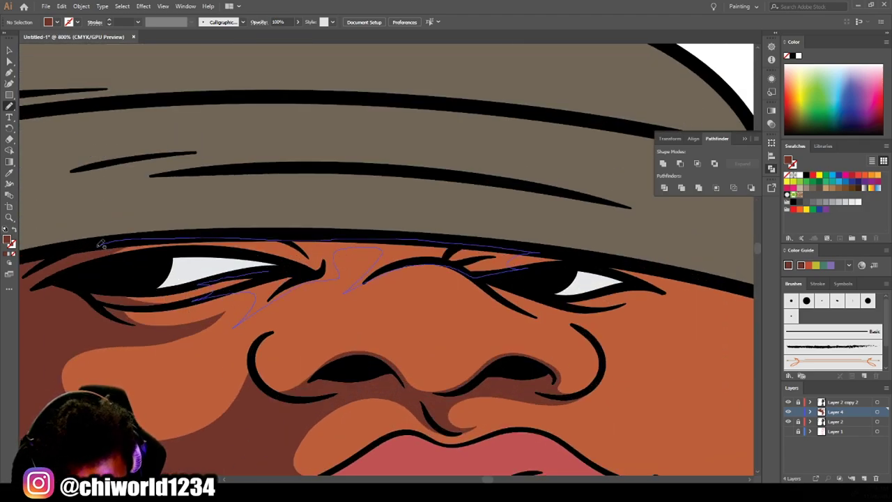
pyautogui.scroll(-2, 279, 258)
pyautogui.moveTo(523, 252)
pyautogui.mouseDown()
pyautogui.moveTo(279, 258)
pyautogui.moveTo(327, 288)
pyautogui.mouseUp()
pyautogui.scroll(1, 518, 403)
pyautogui.scroll(-1, 518, 403)
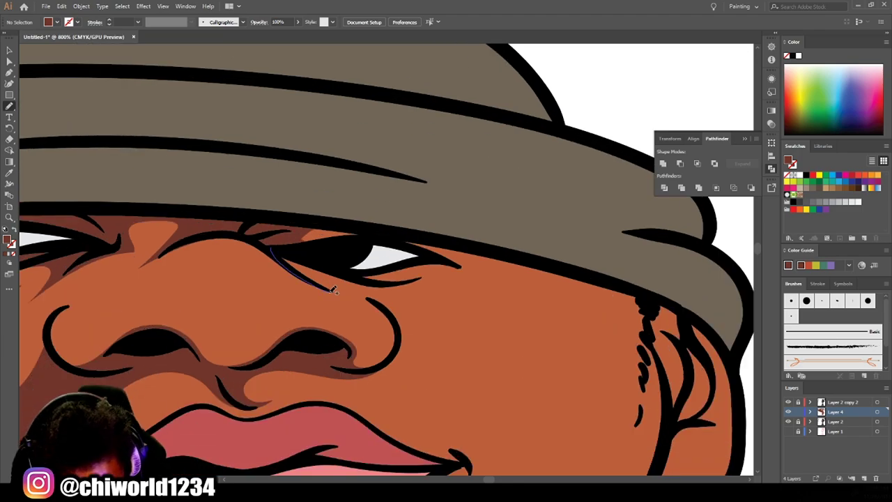
pyautogui.moveTo(394, 307); pyautogui.dragTo(395, 311)
pyautogui.moveTo(310, 270); pyautogui.dragTo(364, 283)
pyautogui.moveTo(392, 235); pyautogui.dragTo(474, 274)
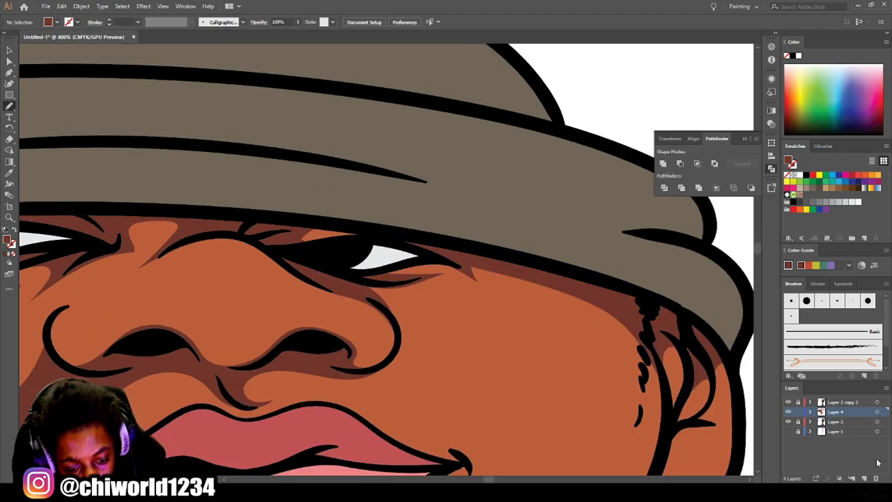
pyautogui.hotkey('ctrl', '0')
# Shade below the lower lip, the chin and the far-side ear.
pyautogui.hotkey('ctrl', '+')
pyautogui.hotkey('ctrl', '+')
pyautogui.hotkey('ctrl', '+')
pyautogui.scroll(-1, 558, 412)
pyautogui.moveTo(259, 338); pyautogui.dragTo(313, 333)
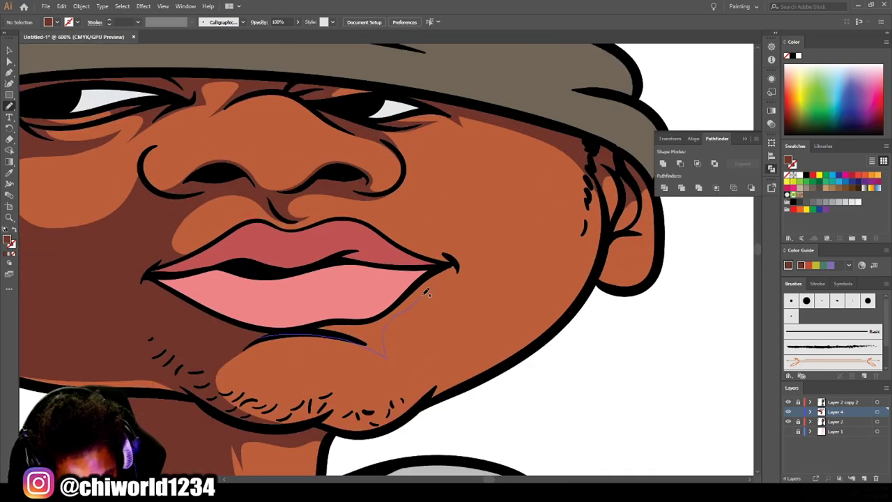
pyautogui.moveTo(372, 322); pyautogui.dragTo(373, 323)
pyautogui.moveTo(387, 427); pyautogui.dragTo(388, 428)
pyautogui.hotkey('ctrl', '-')
pyautogui.hotkey('ctrl', '-')
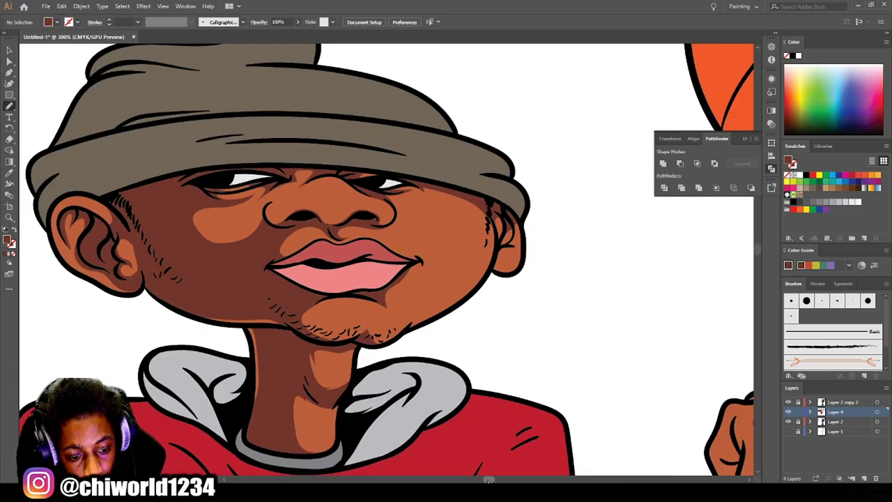
pyautogui.hotkey('ctrl', '+')
pyautogui.moveTo(456, 323); pyautogui.dragTo(454, 286)
pyautogui.hotkey('ctrl', '-')
pyautogui.hotkey('ctrl', '-')
pyautogui.hotkey('ctrl', '0')
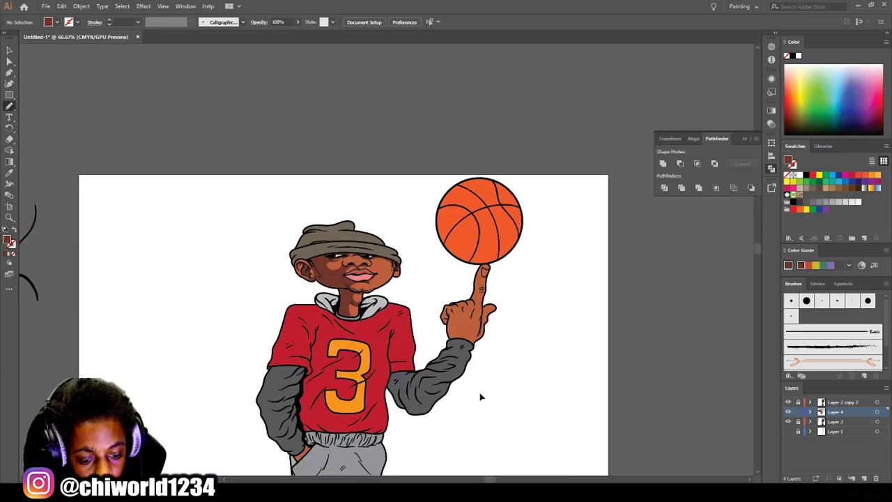
# Shade the side, knuckles and thumb of the ball-spinning hand.
pyautogui.hotkey('ctrl', '+')
pyautogui.hotkey('ctrl', '+')
pyautogui.hotkey('ctrl', '+')
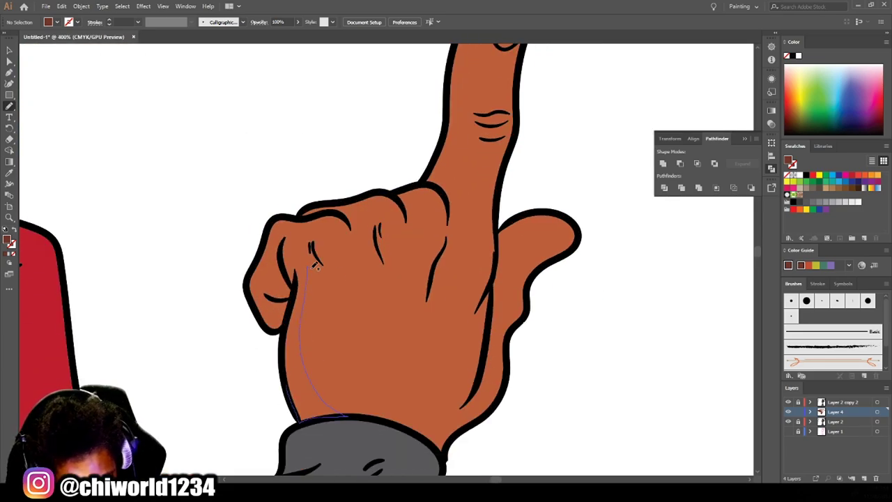
pyautogui.moveTo(284, 348); pyautogui.dragTo(286, 351)
pyautogui.scroll(1, 303, 249)
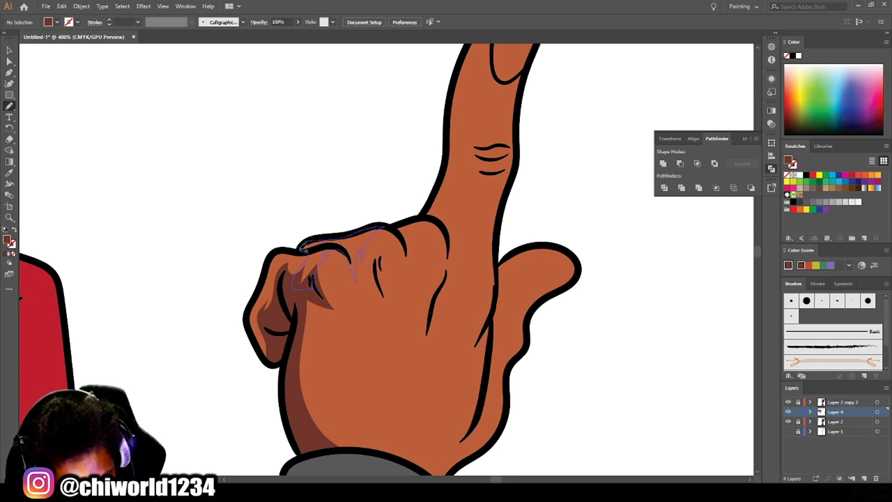
pyautogui.moveTo(304, 245); pyautogui.dragTo(304, 246)
pyautogui.moveTo(382, 224); pyautogui.dragTo(406, 245)
pyautogui.hscroll(5, 421, 281)
pyautogui.moveTo(313, 364)
pyautogui.mouseDown()
pyautogui.moveTo(332, 325)
pyautogui.moveTo(321, 304)
pyautogui.mouseUp()
pyautogui.scroll(3, 251, 322)
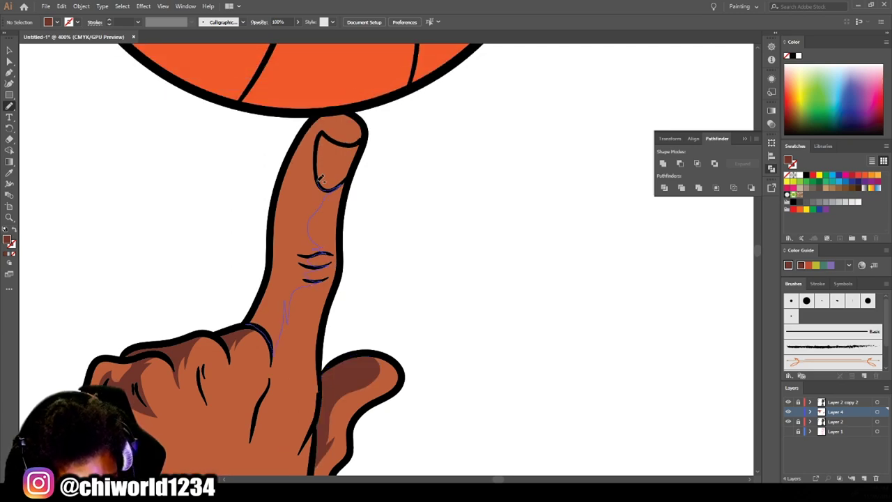
# Shade the raised finger and the hand tucked at the hip pocket.
pyautogui.moveTo(286, 181); pyautogui.dragTo(285, 181)
pyautogui.scroll(-5, 536, 437)
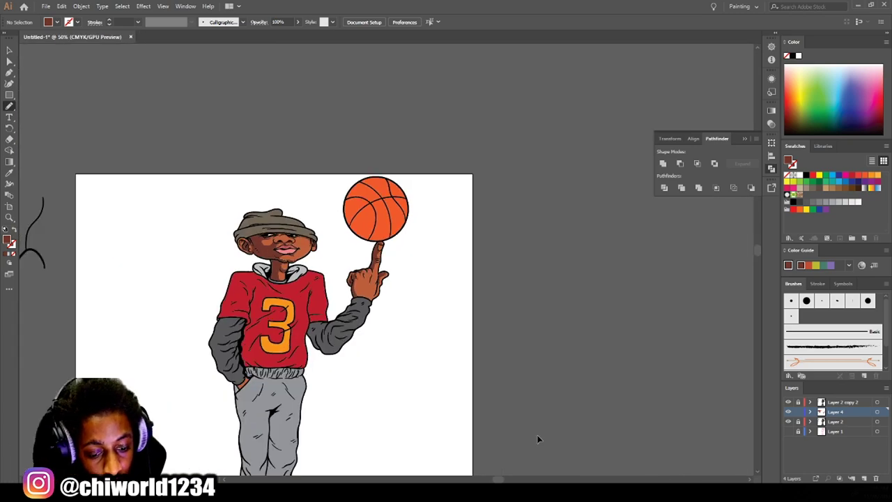
pyautogui.scroll(3, 416, 434)
pyautogui.scroll(3, 311, 373)
pyautogui.moveTo(375, 344); pyautogui.dragTo(374, 344)
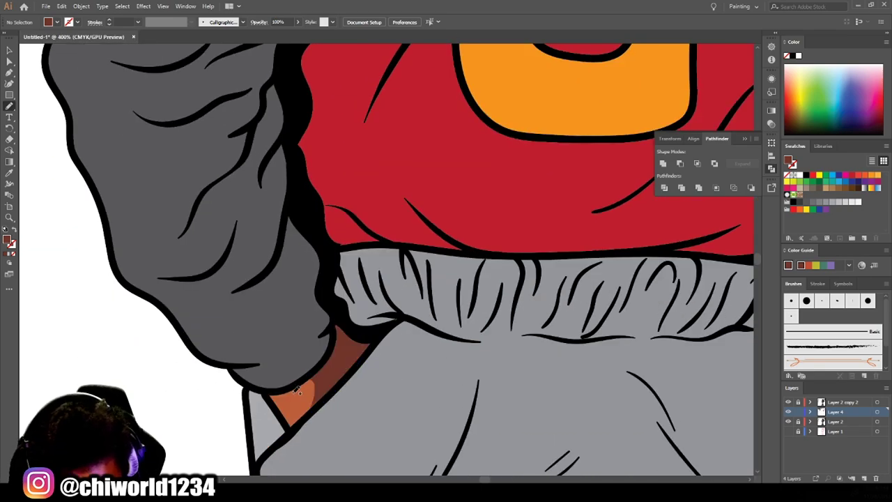
pyautogui.scroll(-5, 548, 446)
pyautogui.scroll(2, 553, 439)
pyautogui.scroll(3, 546, 476)
pyautogui.scroll(2, 254, 164)
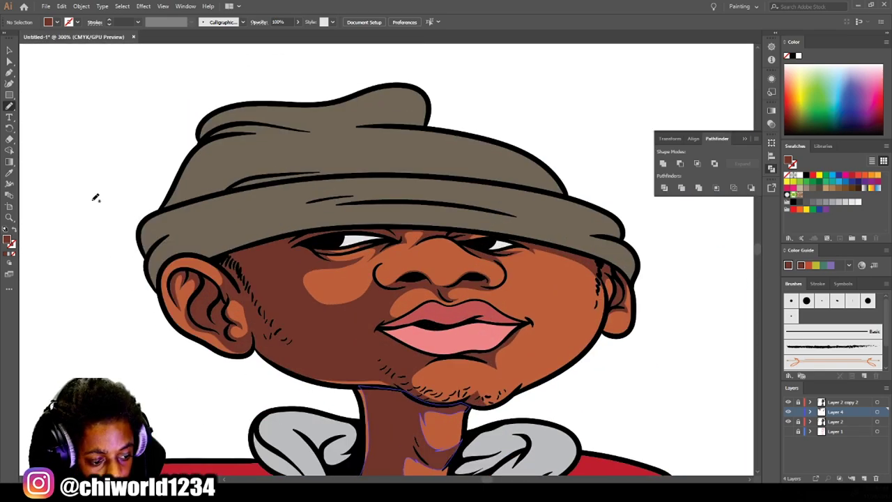
# Set a darker fill colour for shading the hat.
pyautogui.doubleClick(8, 240)
pyautogui.click(231, 37)
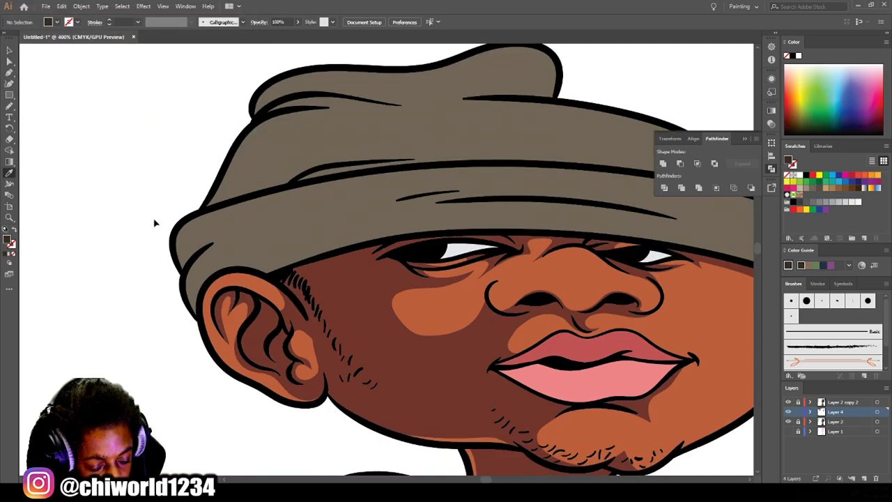
pyautogui.scroll(2, 200, 386)
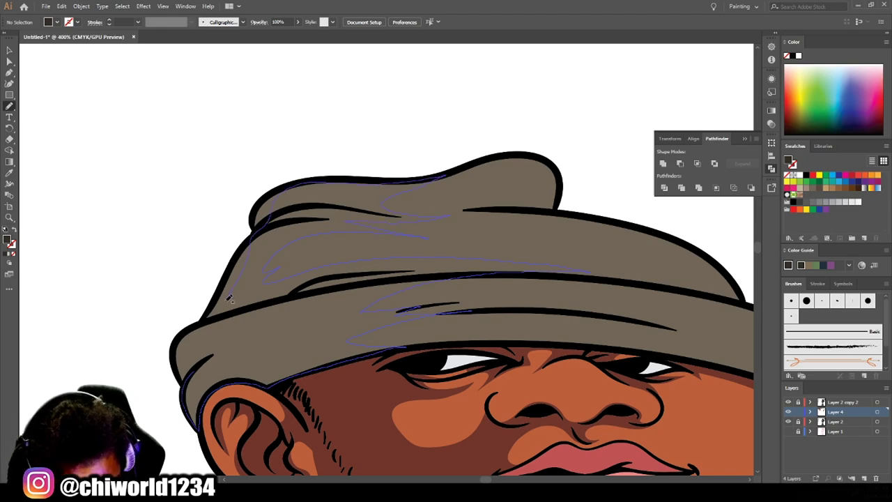
pyautogui.scroll(-2, 187, 362)
pyautogui.scroll(-2, 541, 429)
pyautogui.scroll(4, 541, 429)
pyautogui.scroll(2, 532, 414)
# Choose a dark reddish fill and draw a shadow shape along the lower lip.
pyautogui.doubleClick(8, 241)
pyautogui.click(80, 106)
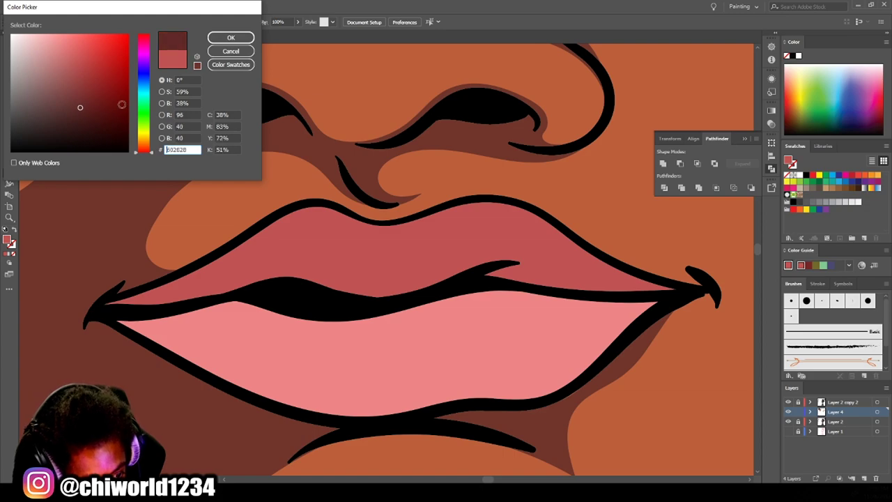
pyautogui.click(137, 47)
pyautogui.click(230, 37)
pyautogui.moveTo(107, 315); pyautogui.dragTo(385, 419)
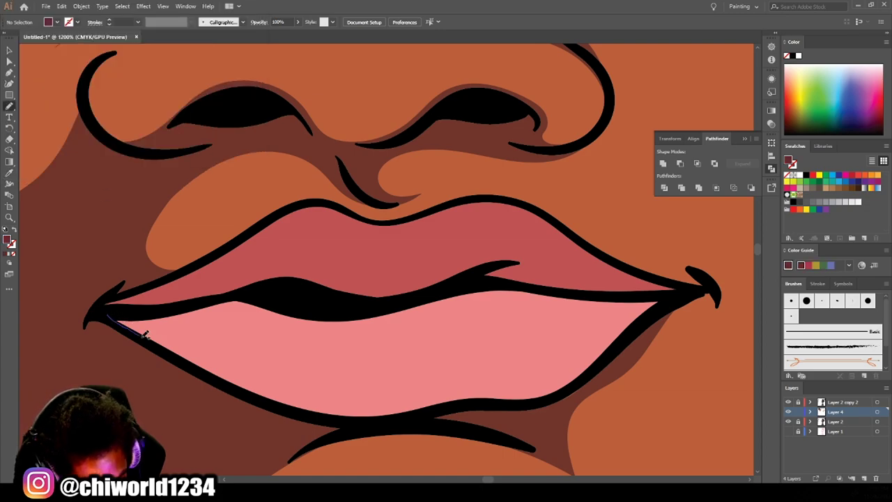
pyautogui.moveTo(469, 286); pyautogui.dragTo(657, 276)
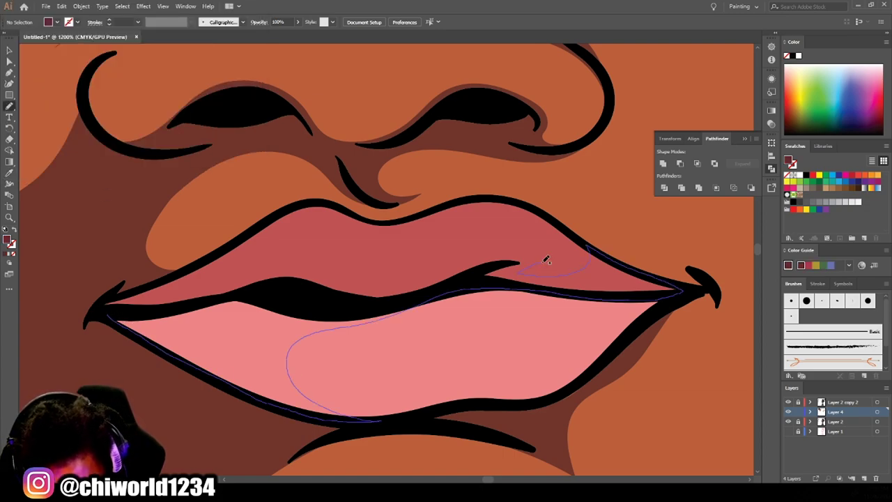
pyautogui.moveTo(129, 295); pyautogui.dragTo(112, 310)
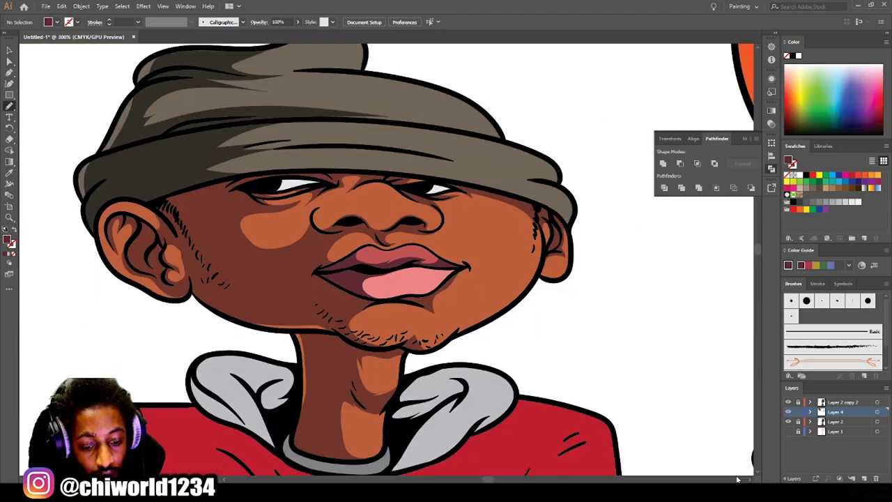
# Sample the hood grey, darken it, and draw a shadow inside the right hood fold.
pyautogui.scroll(-10, 418, 314)
pyautogui.scroll(2, 560, 399)
pyautogui.scroll(5, 402, 185)
pyautogui.press('i')
pyautogui.click(472, 434)
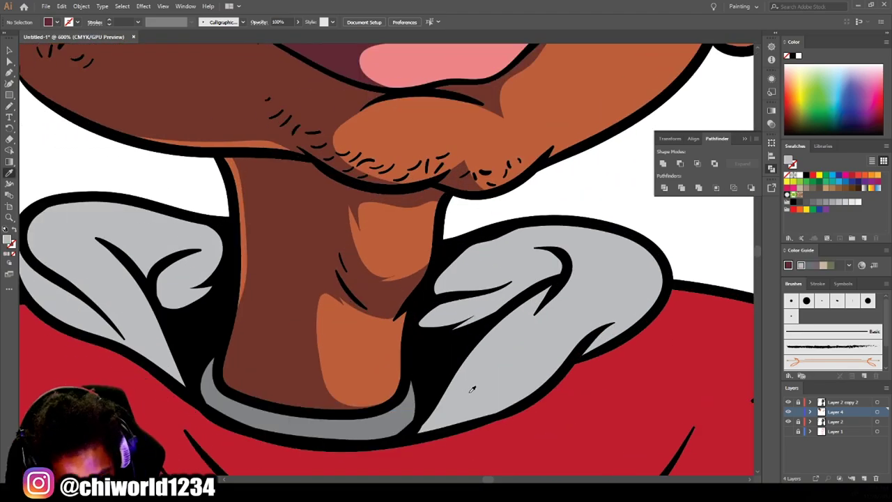
pyautogui.doubleClick(9, 241)
pyautogui.press('Return')
pyautogui.click(10, 106)
pyautogui.moveTo(438, 383)
pyautogui.mouseDown()
pyautogui.moveTo(572, 360)
pyautogui.moveTo(566, 241)
pyautogui.mouseUp()
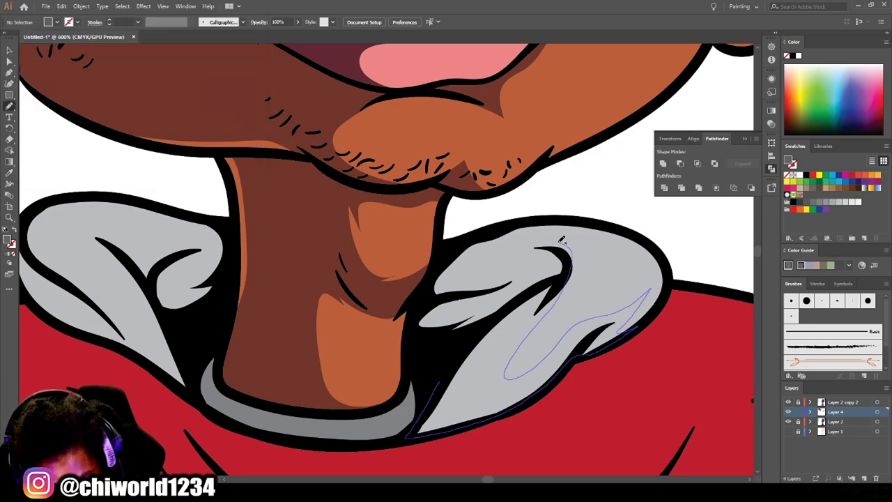
# Zoom in on the red shirt and open the fill colour settings.
pyautogui.scroll(-3, 460, 252)
pyautogui.scroll(4, 542, 400)
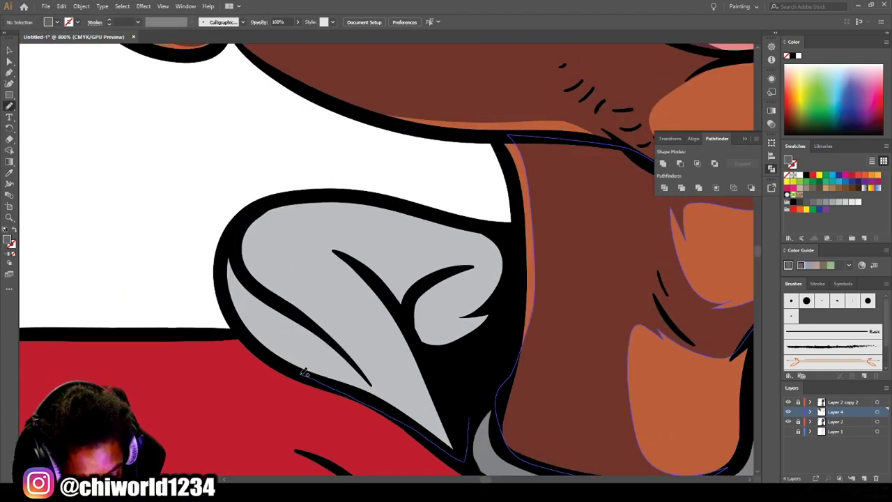
pyautogui.scroll(-7, 570, 418)
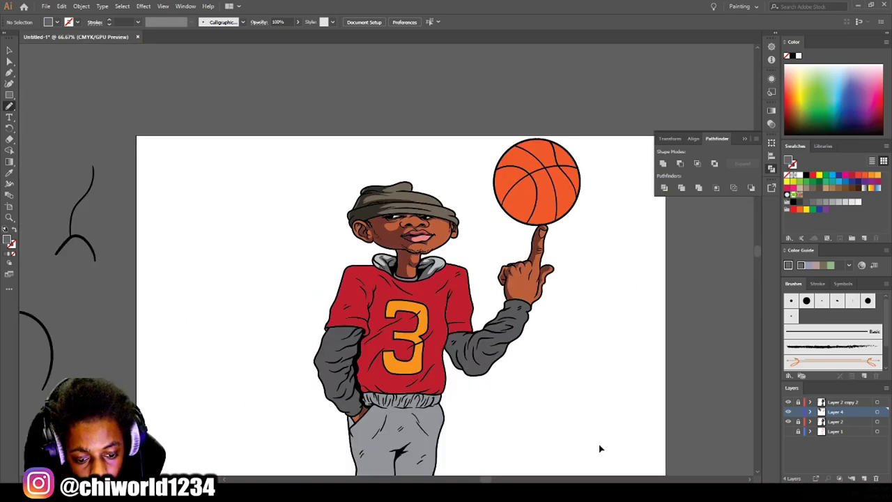
pyautogui.scroll(-2, 571, 423)
pyautogui.scroll(1, 570, 418)
pyautogui.hotkey('ctrl', '+')
pyautogui.hotkey('ctrl', '+')
pyautogui.hotkey('ctrl', '+')
pyautogui.press('i')
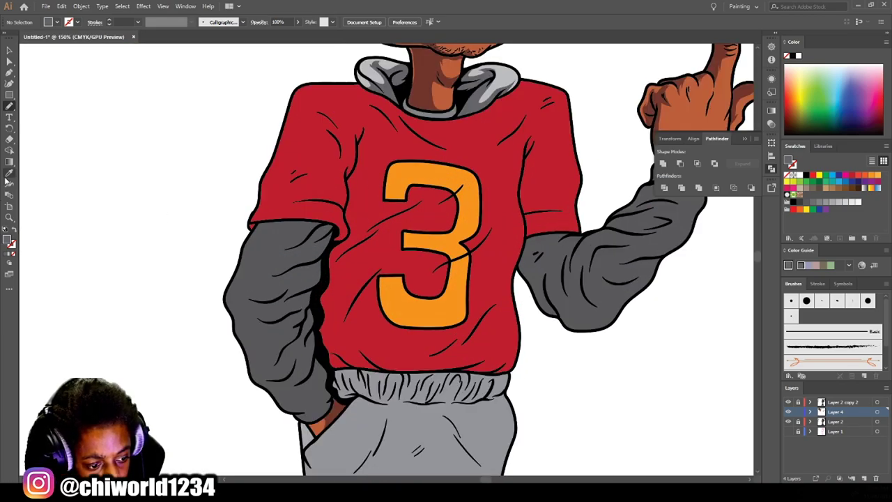
pyautogui.doubleClick(8, 241)
# Set a darker red fill and draw a shadow down the shirt's left side.
pyautogui.click(111, 106)
pyautogui.click(231, 37)
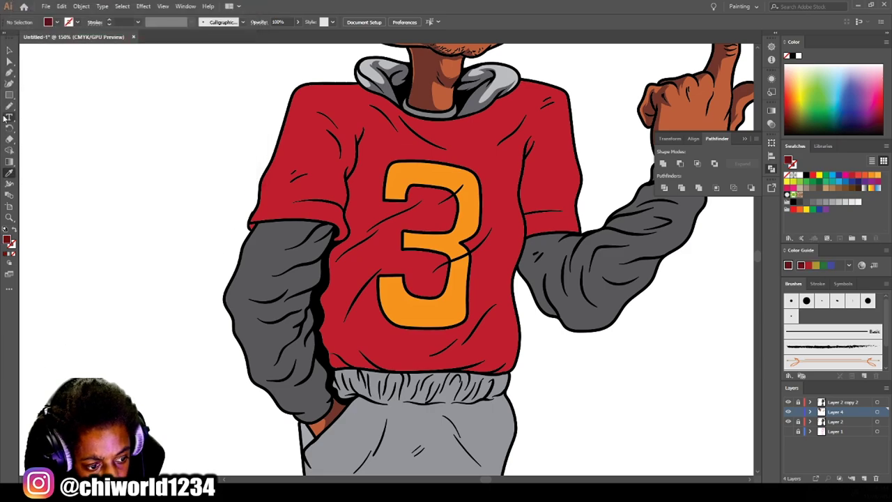
pyautogui.hotkey('ctrl', '+')
pyautogui.hotkey('ctrl', '+')
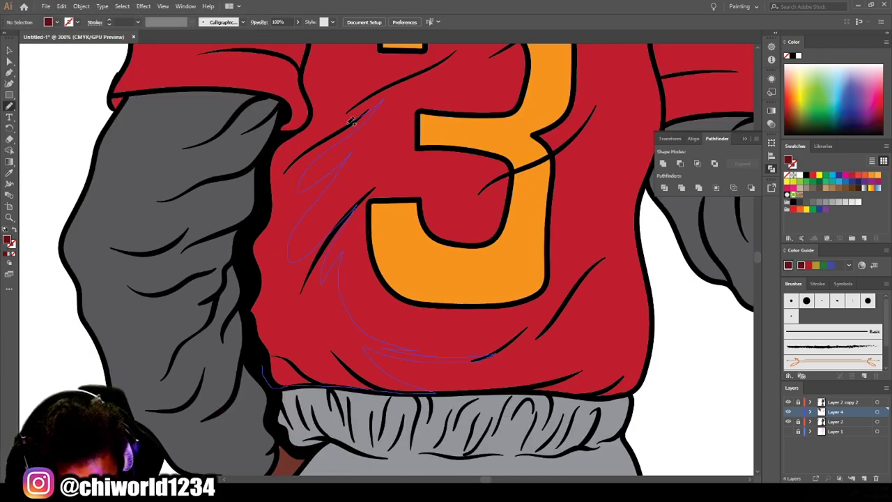
pyautogui.moveTo(352, 120); pyautogui.dragTo(346, 342)
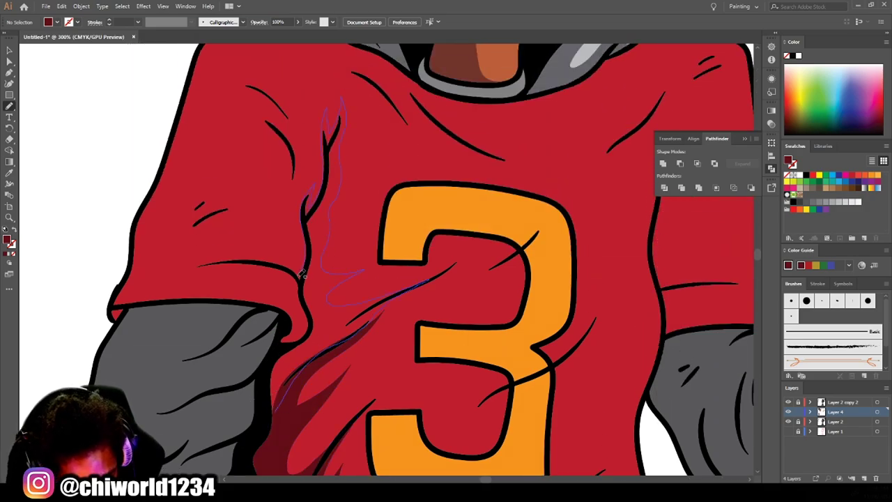
pyautogui.hotkey('ctrl', '0')
pyautogui.scroll(3, 550, 384)
pyautogui.scroll(3, 321, 348)
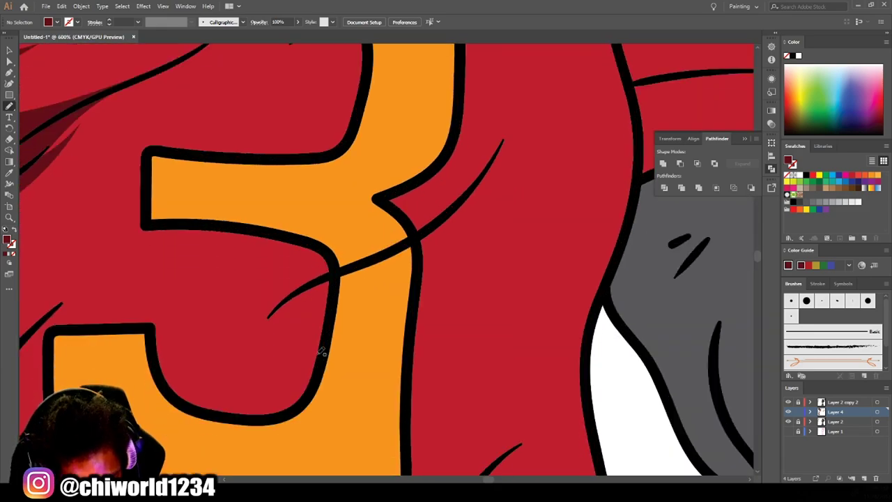
# Draw dark red shadows beside the number 3 and along the shirt's hem.
pyautogui.moveTo(290, 377); pyautogui.dragTo(297, 382)
pyautogui.scroll(-2, 296, 383)
pyautogui.moveTo(517, 159); pyautogui.dragTo(412, 309)
pyautogui.hotkey('ctrl', '0')
pyautogui.scroll(3, 396, 303)
pyautogui.moveTo(336, 389); pyautogui.dragTo(472, 393)
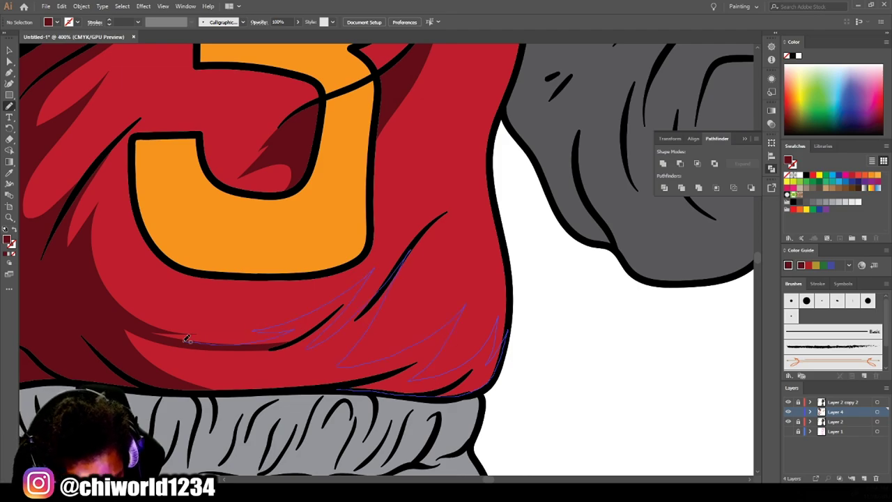
pyautogui.moveTo(186, 339); pyautogui.dragTo(326, 387)
# Add dark red shadows inside the 3's lower curve and across its middle.
pyautogui.hotkey('ctrl', '0')
pyautogui.scroll(2, 566, 399)
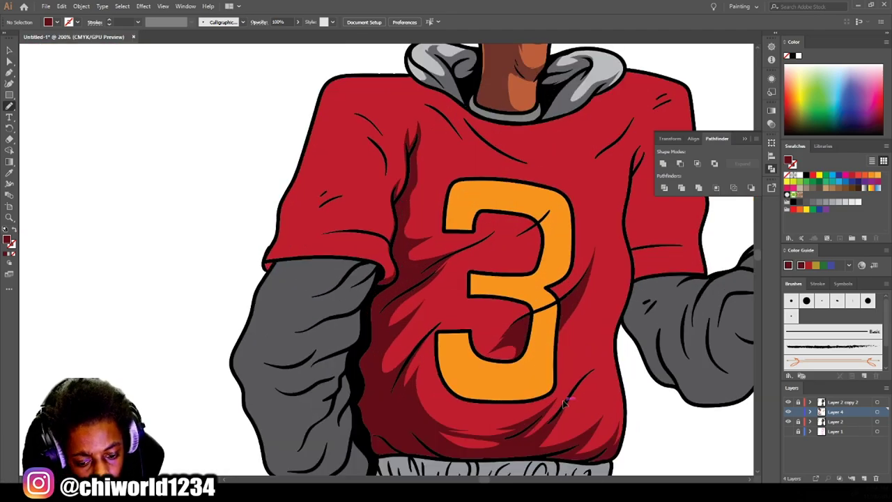
pyautogui.scroll(3, 566, 403)
pyautogui.moveTo(558, 398); pyautogui.dragTo(578, 324)
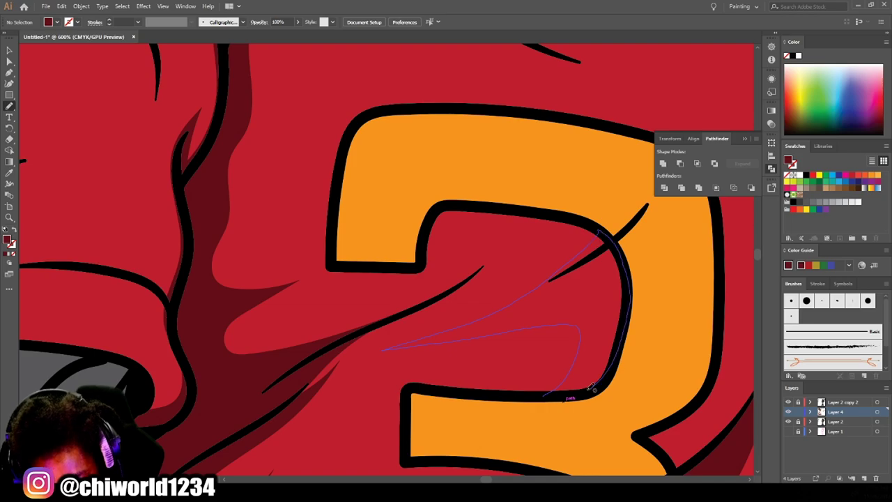
pyautogui.moveTo(591, 244); pyautogui.dragTo(593, 395)
pyautogui.moveTo(363, 331); pyautogui.dragTo(285, 365)
pyautogui.hotkey('ctrl', '1')
pyautogui.scroll(3, 388, 296)
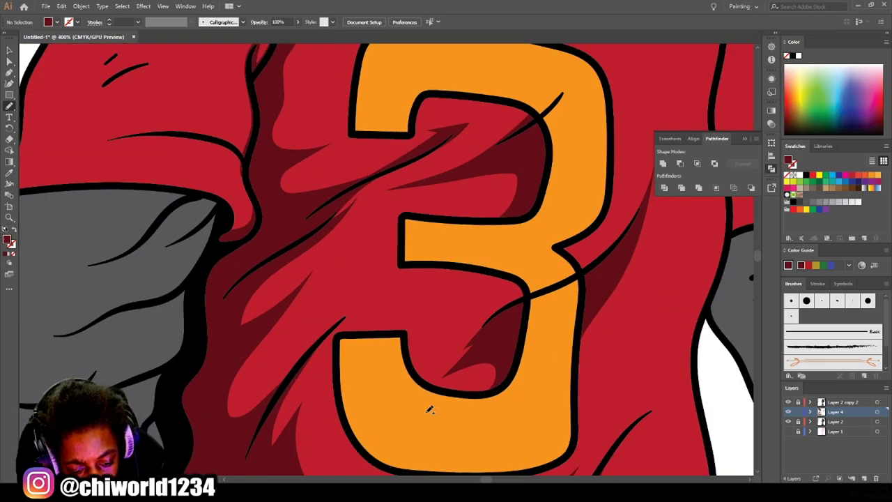
pyautogui.moveTo(233, 396); pyautogui.dragTo(352, 276)
pyautogui.moveTo(403, 297); pyautogui.dragTo(403, 297)
# Shade the shirt's left shoulder and sleeve and its right side by the arm.
pyautogui.hotkey('ctrl', '1')
pyautogui.hotkey('ctrl', '0')
pyautogui.scroll(5, 212, 370)
pyautogui.scroll(2, 213, 370)
pyautogui.moveTo(212, 427); pyautogui.dragTo(313, 409)
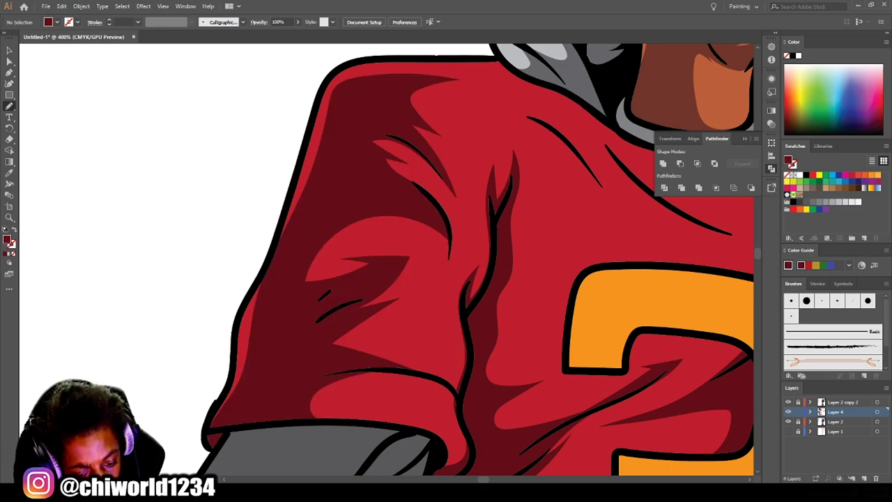
pyautogui.hotkey('ctrl', '0')
pyautogui.scroll(5, 518, 396)
pyautogui.moveTo(322, 437); pyautogui.dragTo(392, 423)
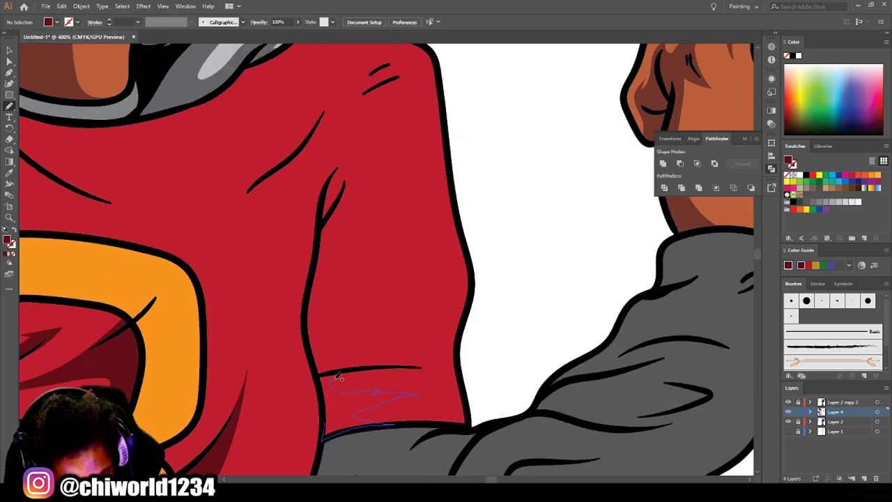
pyautogui.moveTo(373, 120); pyautogui.dragTo(374, 117)
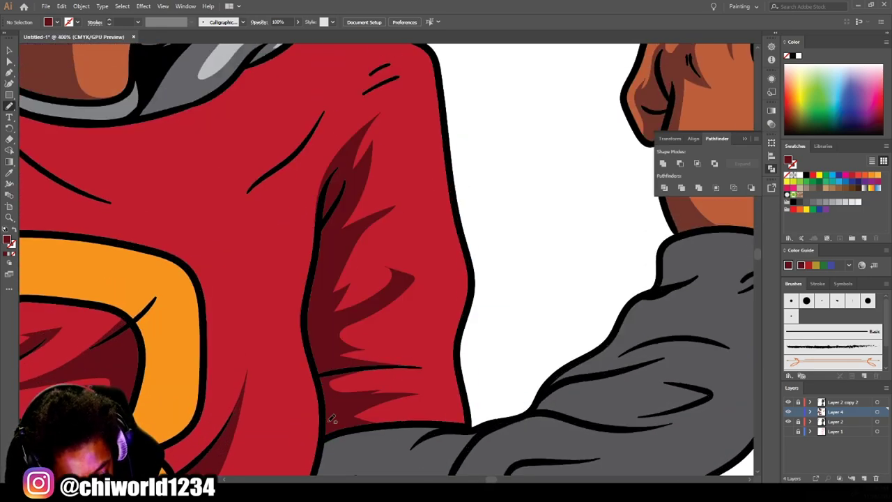
pyautogui.scroll(-8, 602, 408)
pyautogui.scroll(-2, 603, 388)
pyautogui.scroll(10, 585, 297)
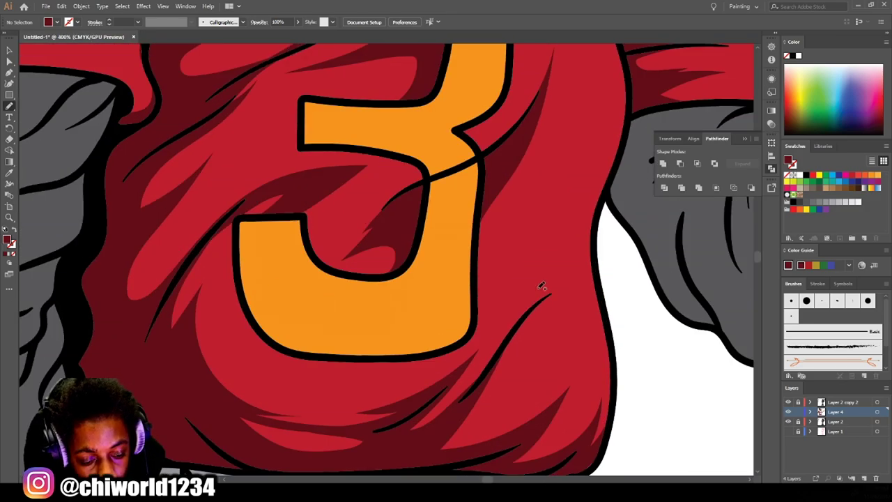
# Draw darker orange shadows in the 3's lower curve and along its upper right side.
pyautogui.doubleClick(7, 240)
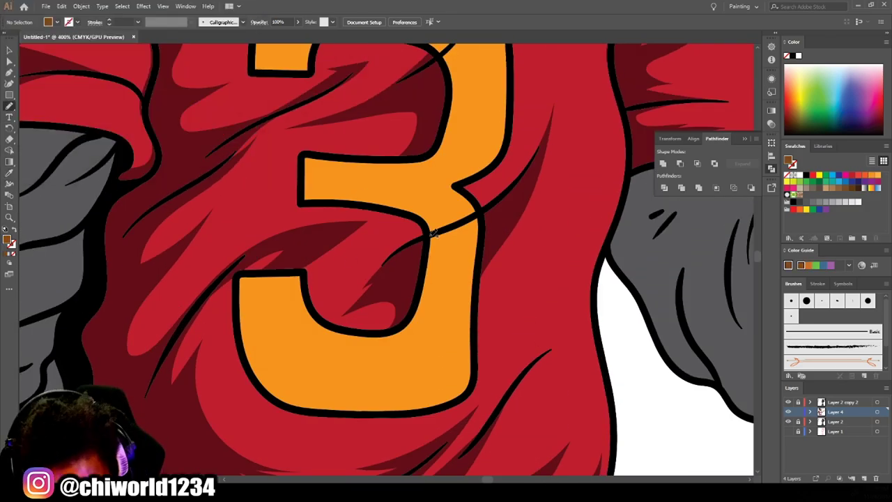
pyautogui.moveTo(392, 331); pyautogui.dragTo(475, 281)
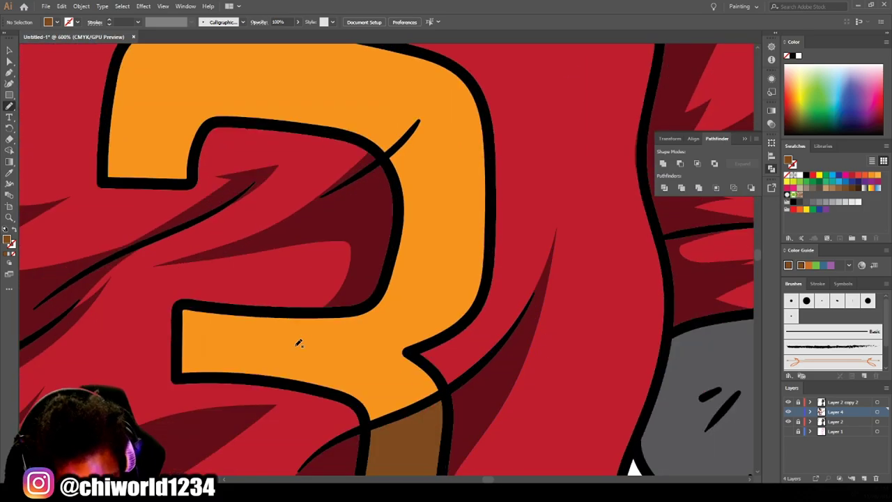
pyautogui.moveTo(244, 353)
pyautogui.mouseDown()
pyautogui.moveTo(449, 272)
pyautogui.moveTo(477, 76)
pyautogui.mouseUp()
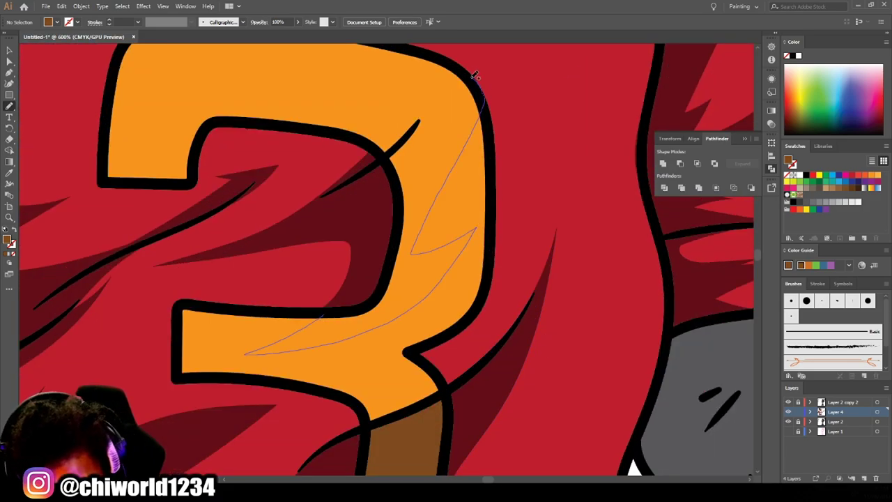
pyautogui.hotkey('ctrl', '1')
pyautogui.hotkey('ctrl', '0')
pyautogui.hotkey('ctrl', '1')
pyautogui.scroll(-10, 486, 373)
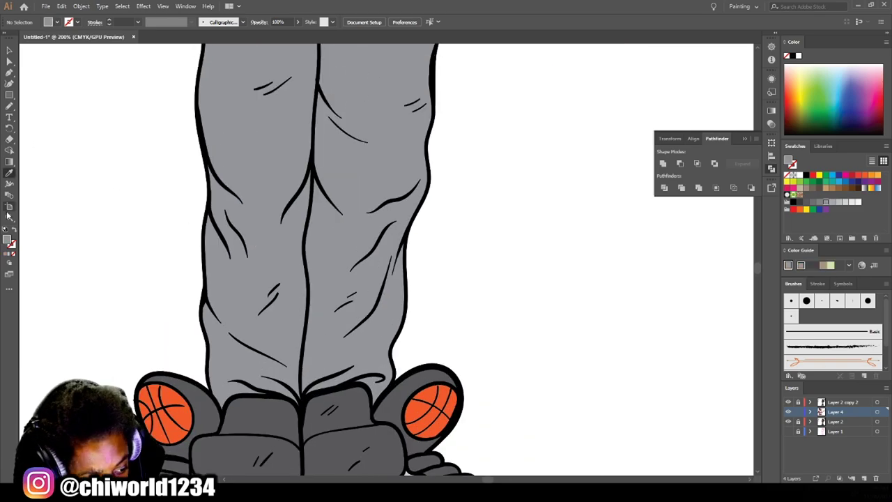
# Set a darker purplish grey fill and shade the lower right pant leg.
pyautogui.doubleClick(7, 239)
pyautogui.moveTo(26, 104); pyautogui.dragTo(19, 109)
pyautogui.click(137, 68)
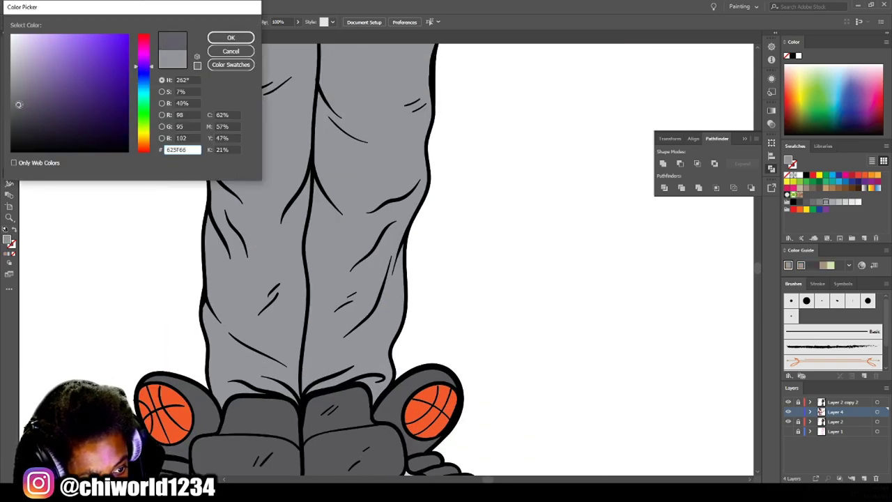
pyautogui.click(231, 37)
pyautogui.scroll(2, 389, 397)
pyautogui.moveTo(221, 304)
pyautogui.mouseDown()
pyautogui.moveTo(218, 394)
pyautogui.moveTo(395, 239)
pyautogui.mouseUp()
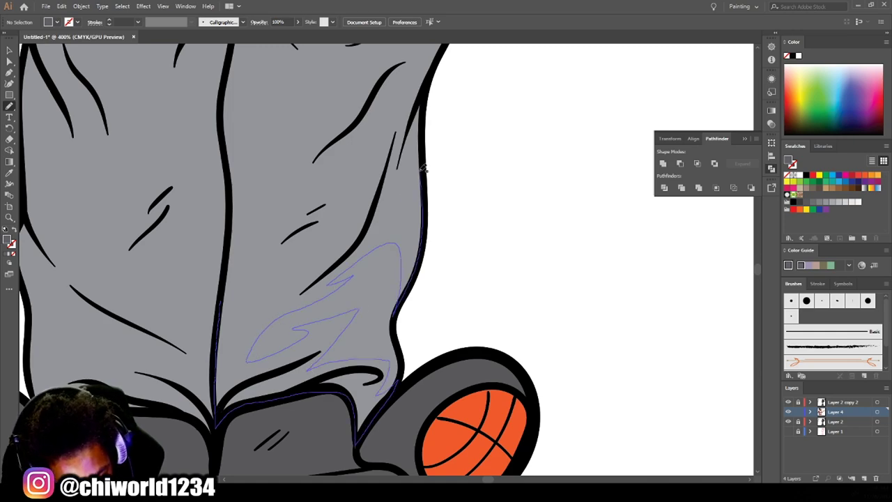
pyautogui.moveTo(394, 240); pyautogui.dragTo(237, 223)
# Draw shadows across the right knee and at the crotch of the pants.
pyautogui.hotkey('ctrl', '0')
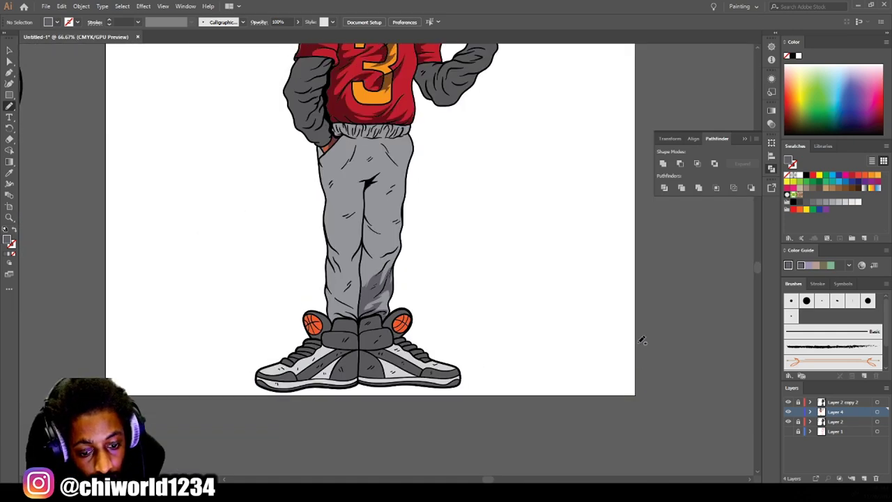
pyautogui.scroll(4, 339, 421)
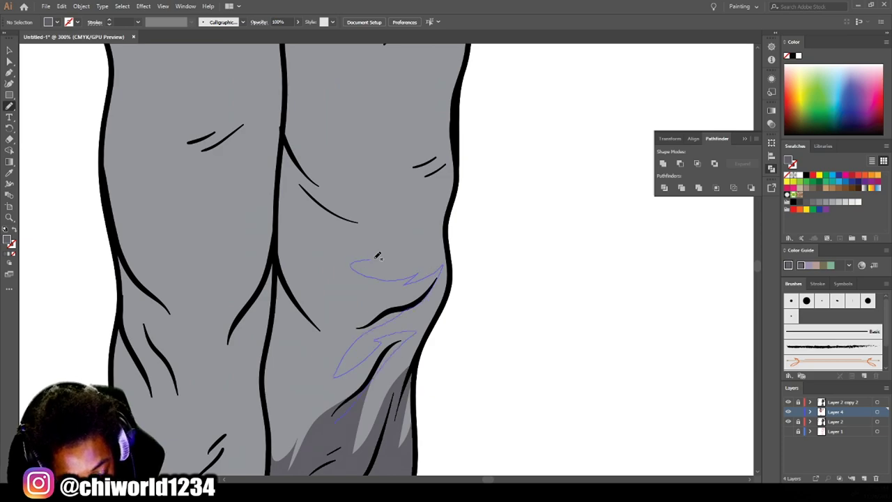
pyautogui.moveTo(377, 337)
pyautogui.mouseDown()
pyautogui.moveTo(309, 220)
pyautogui.moveTo(328, 434)
pyautogui.mouseUp()
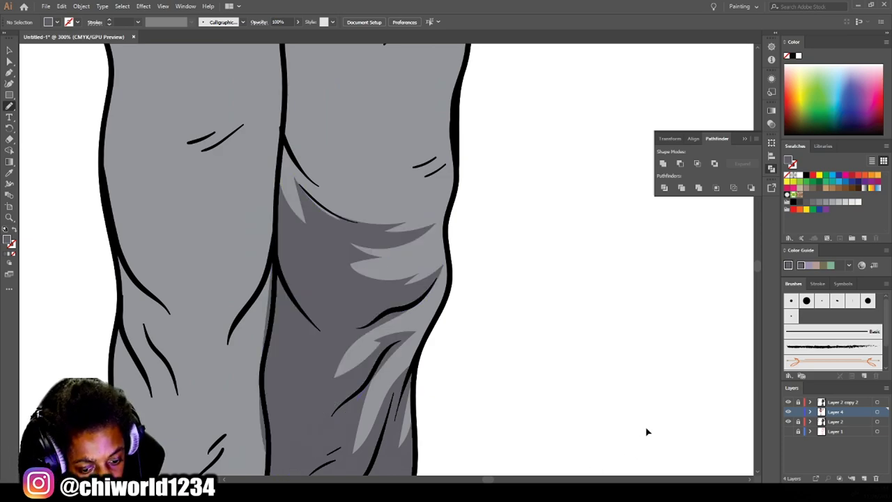
pyautogui.hotkey('ctrl', '0')
pyautogui.scroll(3, 493, 354)
pyautogui.scroll(2, 493, 354)
pyautogui.moveTo(230, 336)
pyautogui.mouseDown()
pyautogui.moveTo(357, 321)
pyautogui.moveTo(345, 340)
pyautogui.mouseUp()
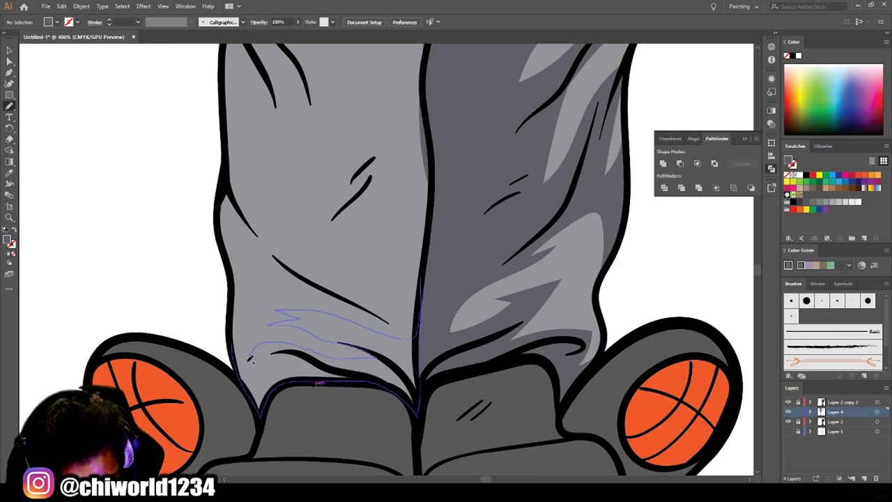
pyautogui.moveTo(251, 356); pyautogui.dragTo(233, 341)
# Add several shadow shapes on the left pant leg and its inner side.
pyautogui.scroll(2, 239, 370)
pyautogui.moveTo(324, 358); pyautogui.dragTo(246, 290)
pyautogui.scroll(2, 246, 290)
pyautogui.scroll(2, 246, 290)
pyautogui.moveTo(311, 395); pyautogui.dragTo(256, 288)
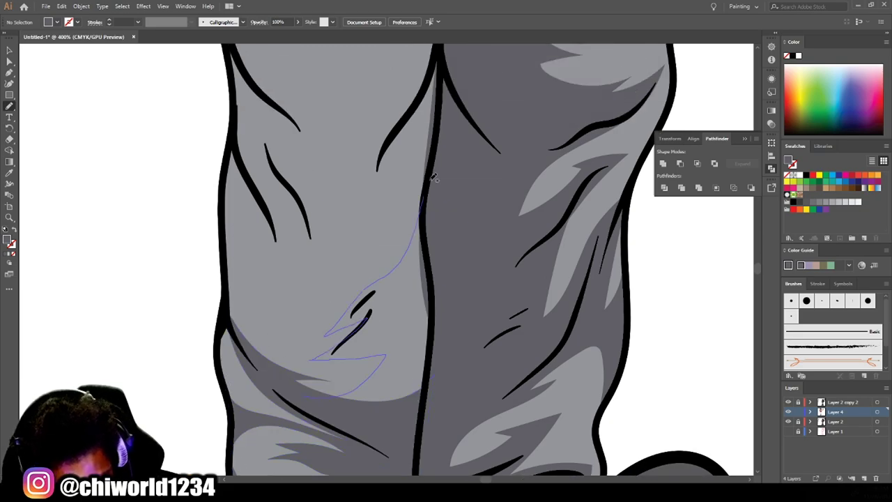
pyautogui.moveTo(277, 411); pyautogui.dragTo(235, 368)
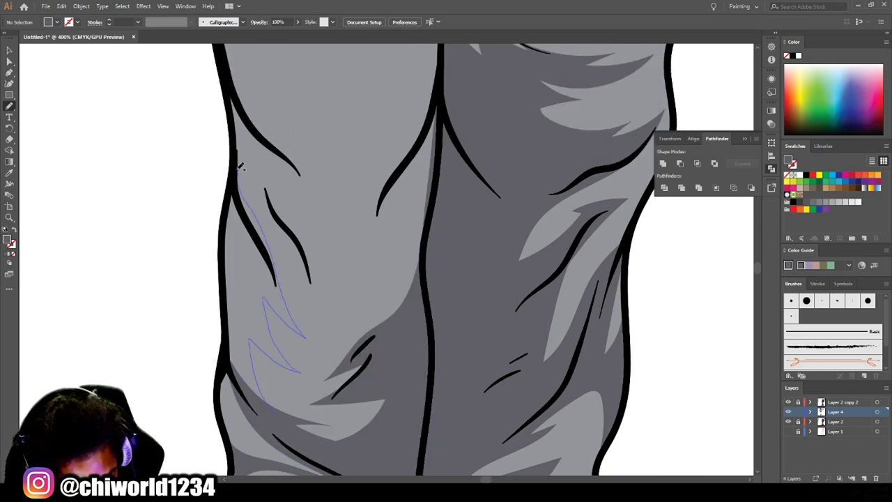
pyautogui.hotkey('ctrl', '-')
pyautogui.hotkey('ctrl', '+')
pyautogui.scroll(-2, 582, 351)
# Draw a shadow on the left knee and another on the left leg.
pyautogui.moveTo(290, 336); pyautogui.dragTo(323, 374)
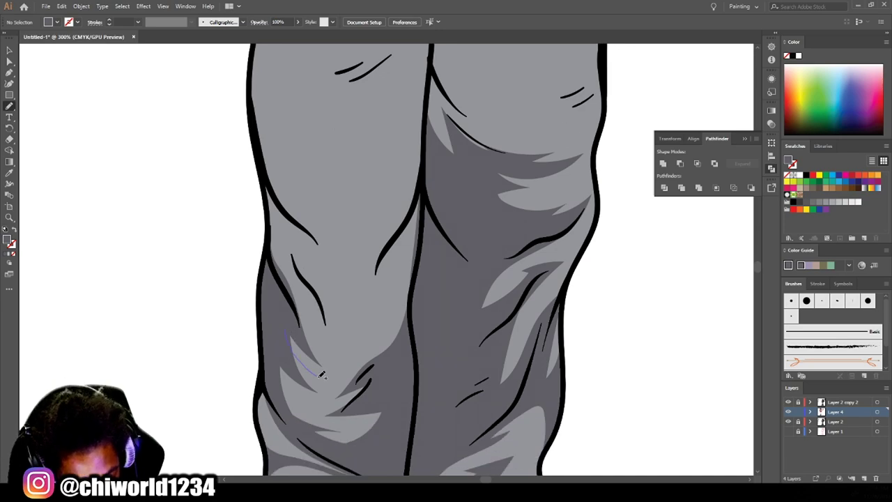
pyautogui.moveTo(434, 162); pyautogui.dragTo(392, 306)
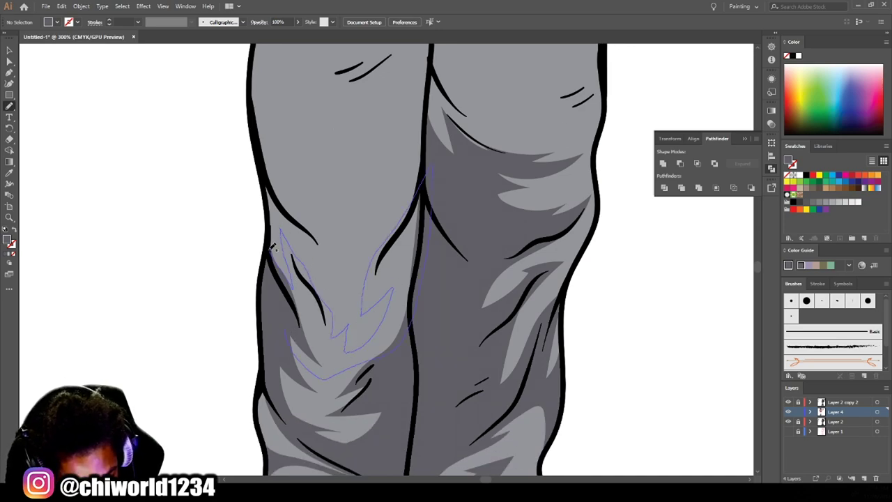
pyautogui.moveTo(275, 251); pyautogui.dragTo(272, 244)
pyautogui.scroll(2, 267, 241)
pyautogui.moveTo(325, 326)
pyautogui.mouseDown()
pyautogui.moveTo(387, 272)
pyautogui.moveTo(265, 213)
pyautogui.mouseUp()
pyautogui.hotkey('ctrl', '0')
pyautogui.hotkey('ctrl', '+')
pyautogui.hotkey('ctrl', '+')
pyautogui.hotkey('ctrl', '+')
pyautogui.scroll(-3, 570, 404)
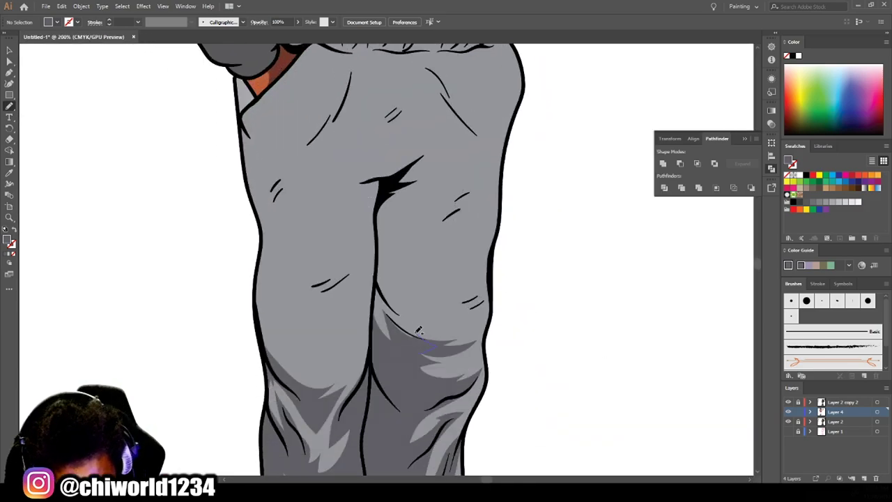
# Draw a zigzag shadow over the pants crease and down the left leg.
pyautogui.moveTo(417, 188); pyautogui.dragTo(374, 170)
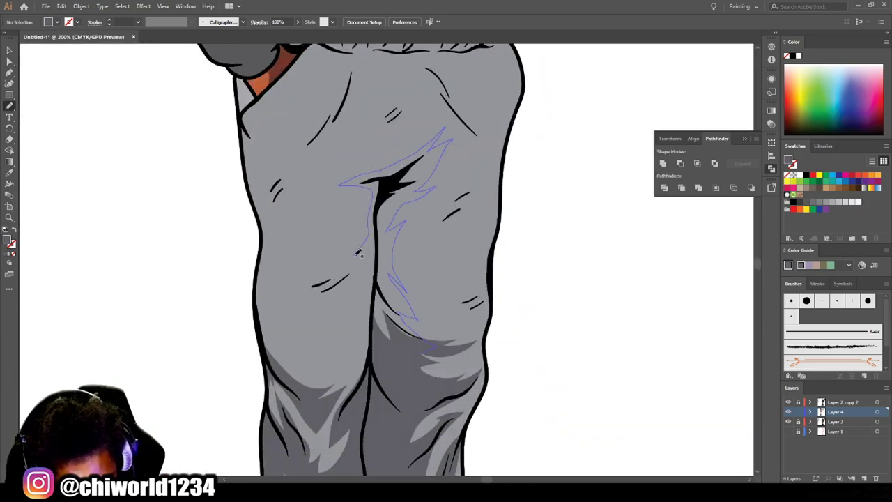
pyautogui.moveTo(373, 342); pyautogui.dragTo(355, 354)
pyautogui.hotkey('ctrl', '-')
pyautogui.hotkey('ctrl', '+')
pyautogui.moveTo(300, 390); pyautogui.dragTo(301, 262)
pyautogui.moveTo(355, 103); pyautogui.dragTo(273, 124)
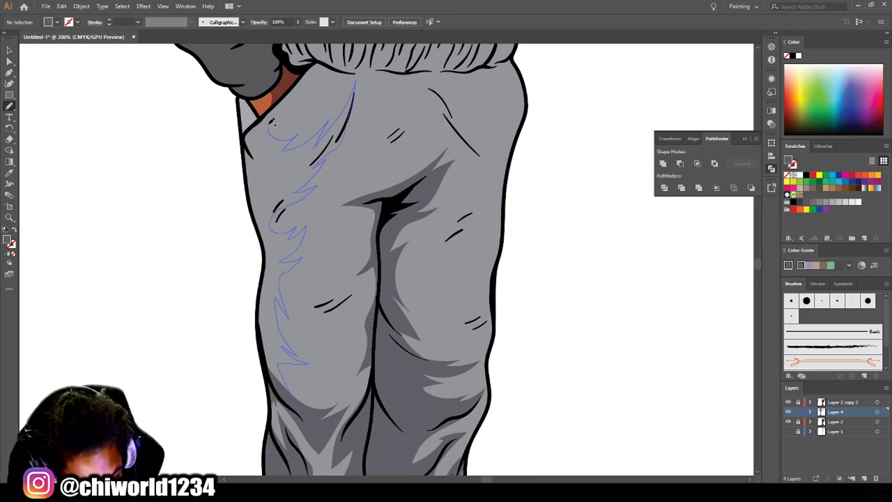
pyautogui.moveTo(263, 348); pyautogui.dragTo(283, 405)
# Draw a shadow shape along the bottom edge of the waistband, then fit the artboard.
pyautogui.scroll(5, 510, 386)
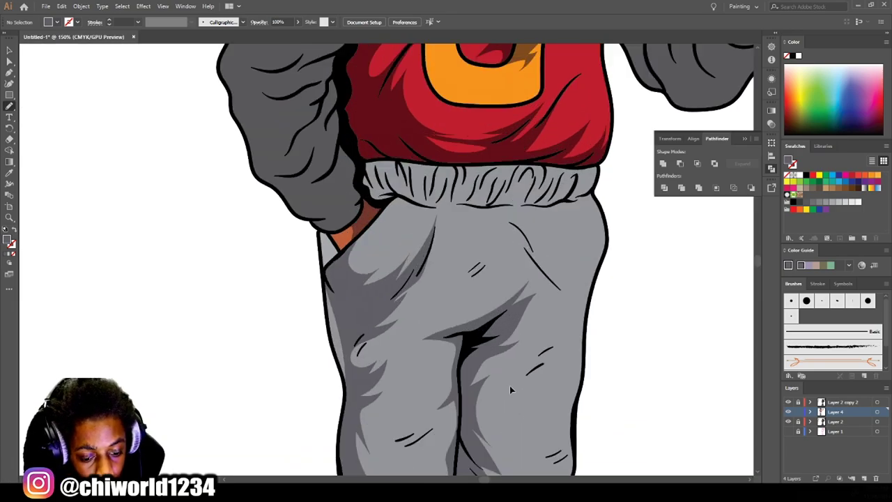
pyautogui.hotkey('ctrl', '+')
pyautogui.hscroll(5, 376, 382)
pyautogui.hotkey('ctrl', '-')
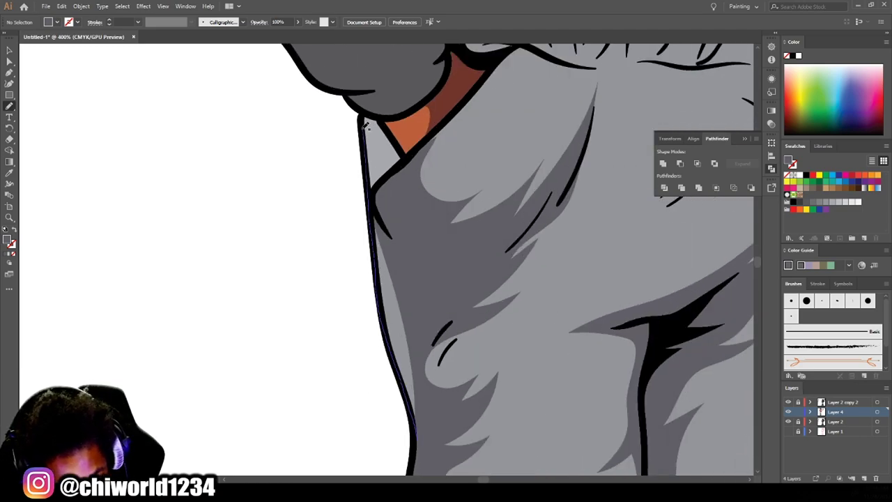
pyautogui.hscroll(3, 694, 380)
pyautogui.scroll(-3, 695, 380)
pyautogui.scroll(4, 677, 339)
pyautogui.moveTo(593, 411); pyautogui.dragTo(509, 293)
pyautogui.scroll(2, 530, 314)
pyautogui.scroll(2, 226, 187)
pyautogui.moveTo(161, 269)
pyautogui.mouseDown()
pyautogui.moveTo(203, 185)
pyautogui.moveTo(174, 225)
pyautogui.mouseUp()
pyautogui.moveTo(285, 206); pyautogui.dragTo(224, 248)
pyautogui.hotkey('ctrl', '0')
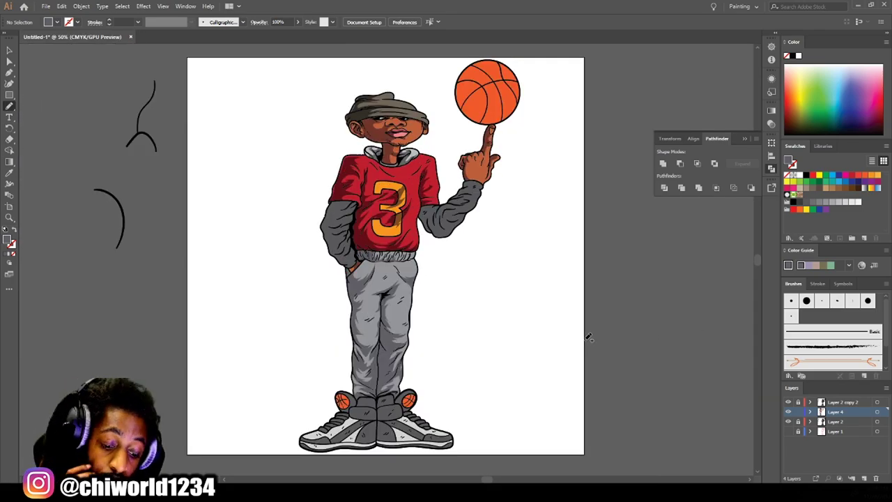
# Sample the sleeve's grey as the fill and open the colour picker.
pyautogui.hotkey('ctrl', '=')
pyautogui.hotkey('ctrl', '=')
pyautogui.press('i')
pyautogui.click(285, 267)
pyautogui.doubleClick(7, 240)
# Set the fill to dark grey #242528 and shade the shoulder and raised-arm sleeve.
pyautogui.click(24, 133)
pyautogui.click(231, 38)
pyautogui.scroll(3, 183, 119)
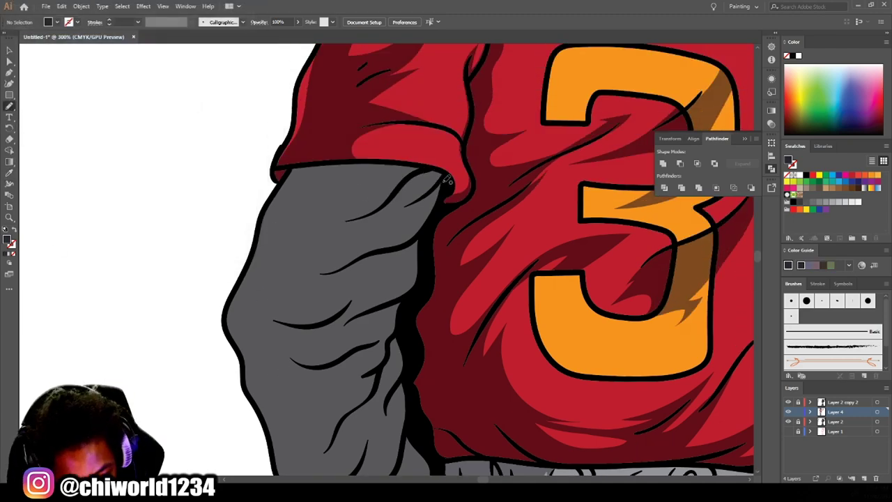
pyautogui.moveTo(335, 163); pyautogui.dragTo(328, 165)
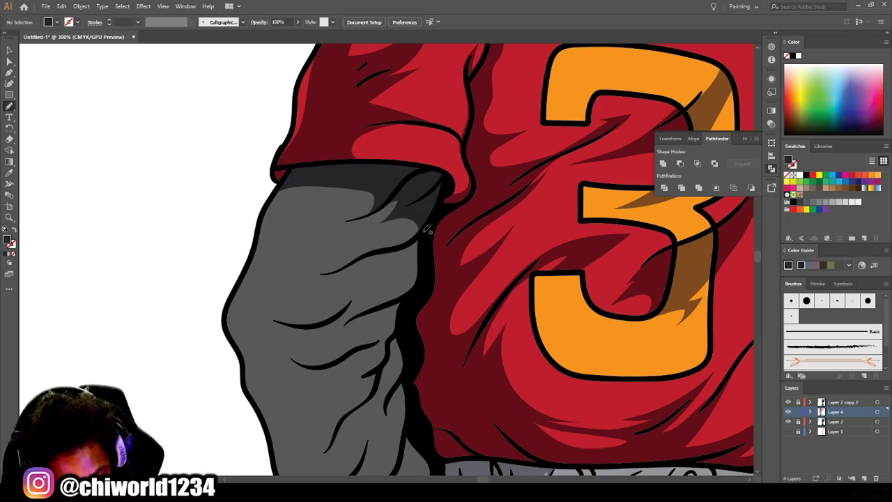
pyautogui.hotkey('ctrl', '0')
pyautogui.scroll(5, 215, 226)
pyautogui.moveTo(323, 210); pyautogui.dragTo(324, 209)
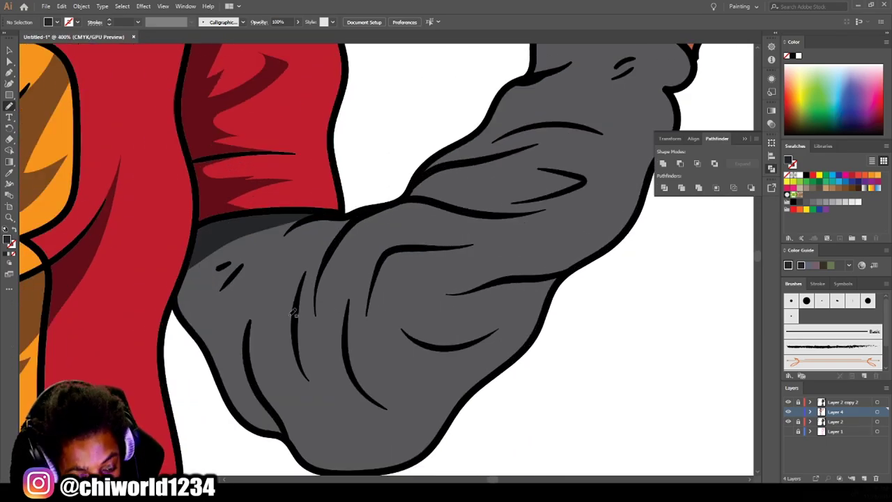
pyautogui.hotkey('ctrl', '0')
# Draw dark grey fold shadows along the lower and left sleeves with the Pencil.
pyautogui.scroll(3, 627, 332)
pyautogui.scroll(2, 469, 368)
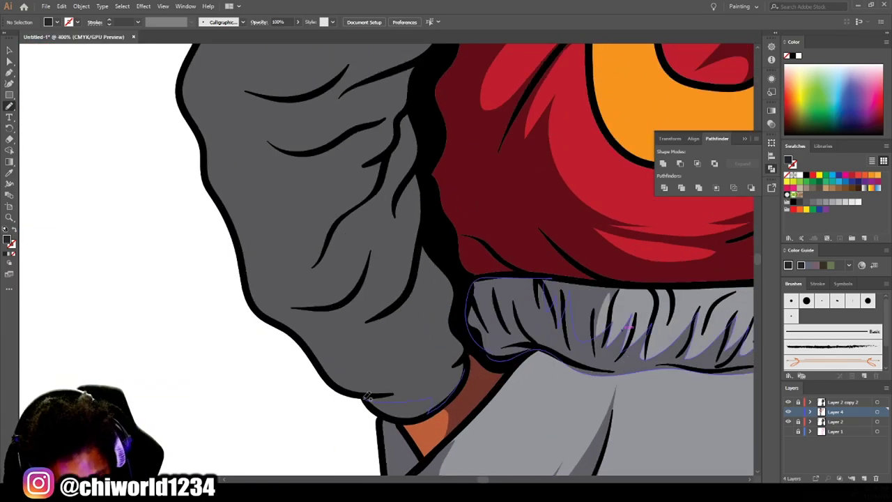
pyautogui.moveTo(423, 155); pyautogui.dragTo(423, 156)
pyautogui.scroll(2, 390, 279)
pyautogui.moveTo(341, 360); pyautogui.dragTo(372, 320)
pyautogui.scroll(2, 282, 356)
pyautogui.moveTo(387, 262); pyautogui.dragTo(311, 357)
pyautogui.scroll(2, 390, 272)
pyautogui.moveTo(378, 279); pyautogui.dragTo(314, 296)
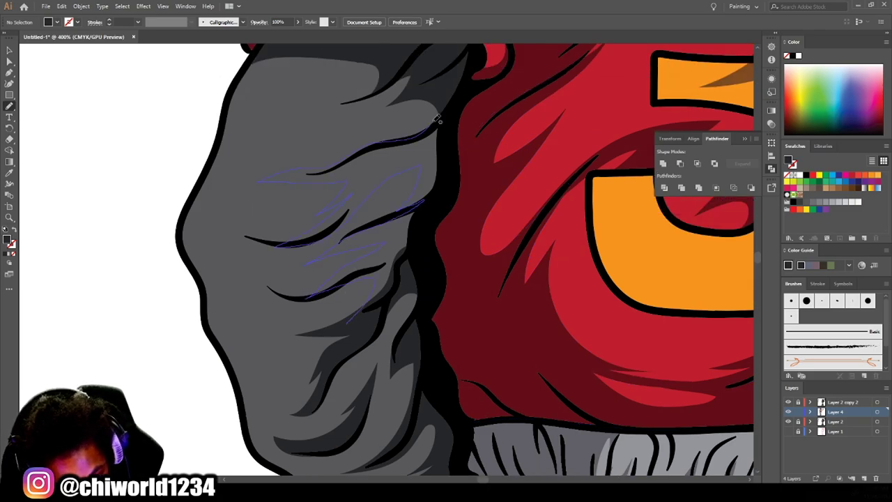
# Add a final dark grey shadow along the sleeve's edge.
pyautogui.scroll(-3, 558, 419)
pyautogui.scroll(-3, 557, 418)
pyautogui.hotkey('ctrl', '1')
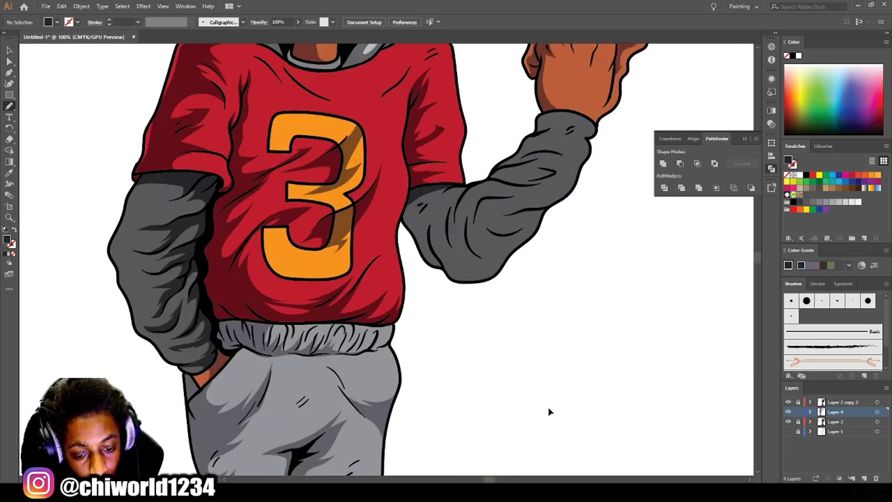
pyautogui.scroll(4, 411, 192)
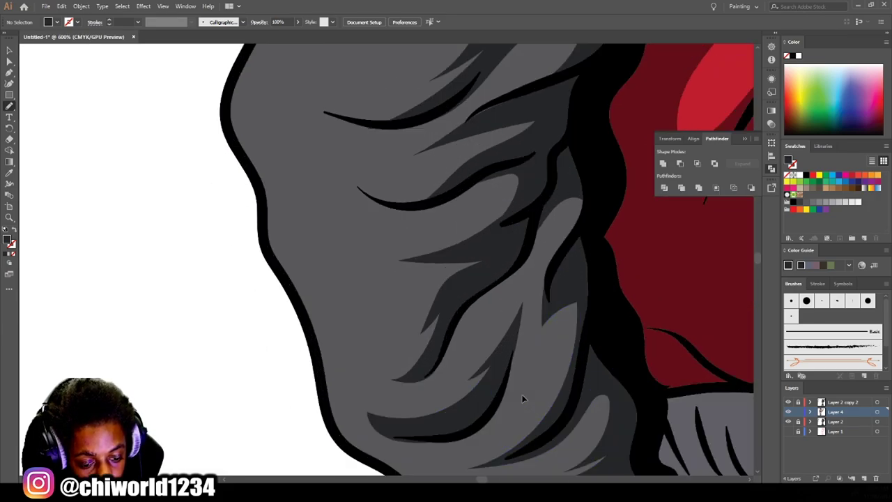
pyautogui.scroll(1, 523, 399)
pyautogui.moveTo(308, 340); pyautogui.dragTo(332, 433)
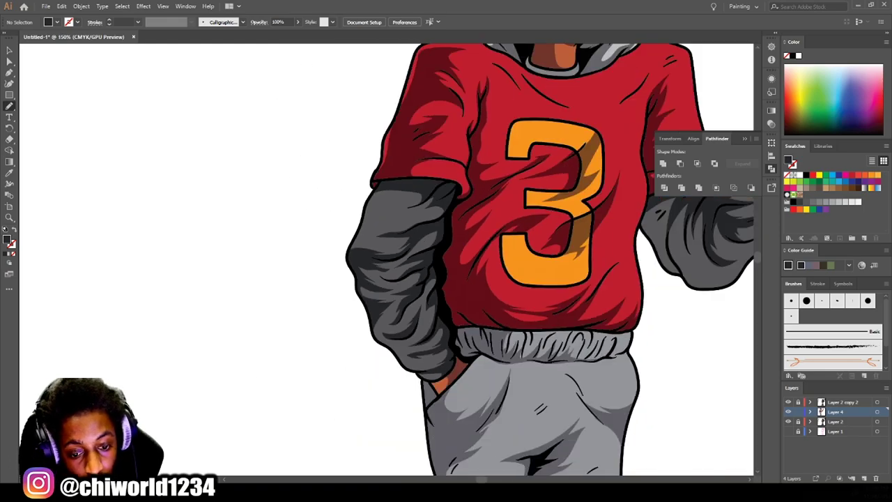
# Draw Pencil shadow shapes on the left and right shoes.
pyautogui.scroll(3, 401, 418)
pyautogui.scroll(3, 401, 418)
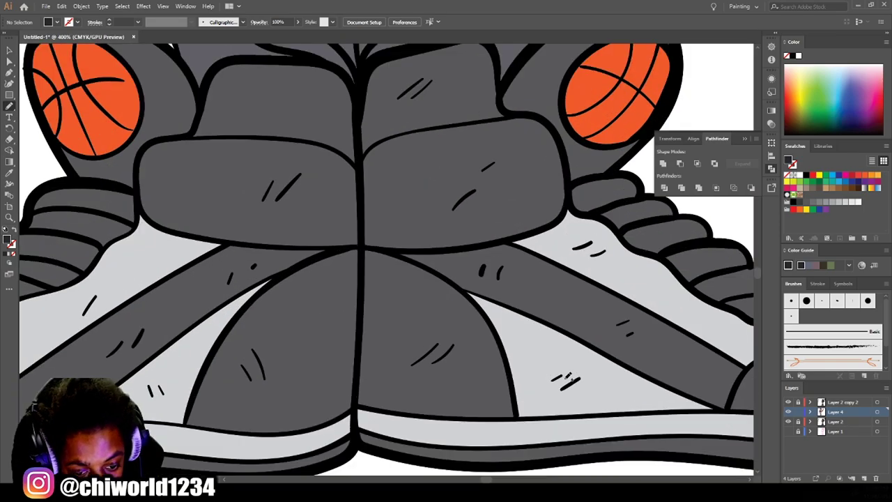
pyautogui.moveTo(363, 237); pyautogui.dragTo(354, 407)
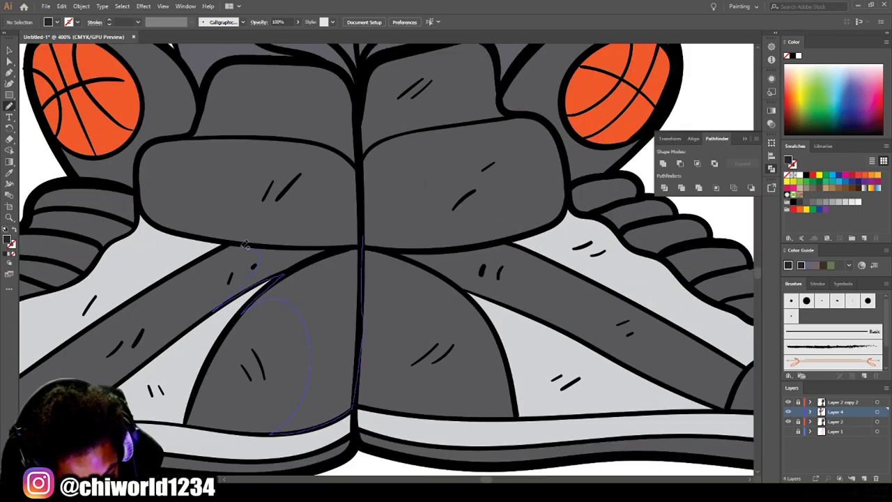
pyautogui.moveTo(356, 364); pyautogui.dragTo(357, 391)
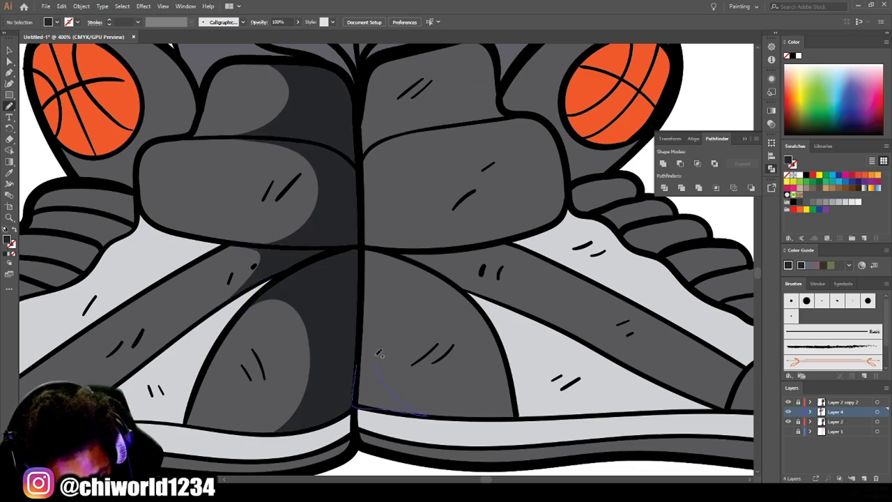
pyautogui.moveTo(461, 284); pyautogui.dragTo(484, 244)
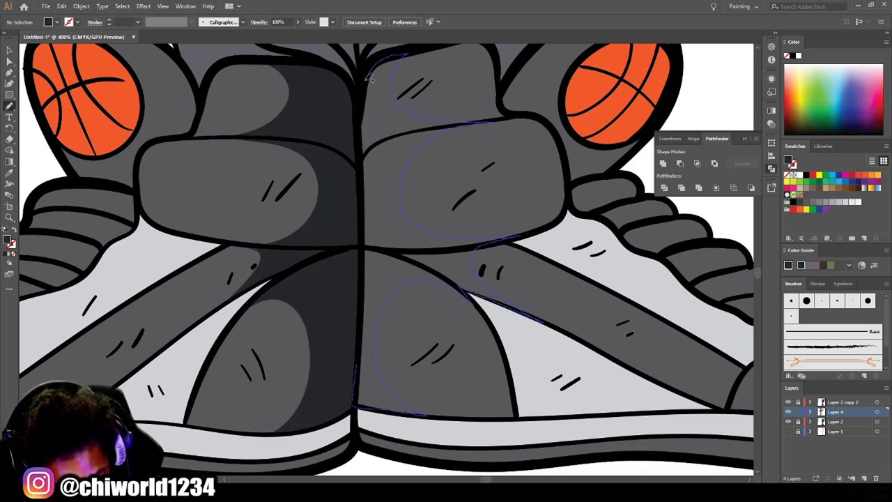
pyautogui.scroll(-3, 488, 313)
pyautogui.scroll(-4, 529, 369)
pyautogui.scroll(2, 532, 369)
pyautogui.scroll(2, 531, 373)
pyautogui.scroll(2, 532, 375)
# Set the fill to #7A2B15 and brush a shadow crescent inside the basketball's edge.
pyautogui.doubleClick(7, 241)
pyautogui.click(108, 95)
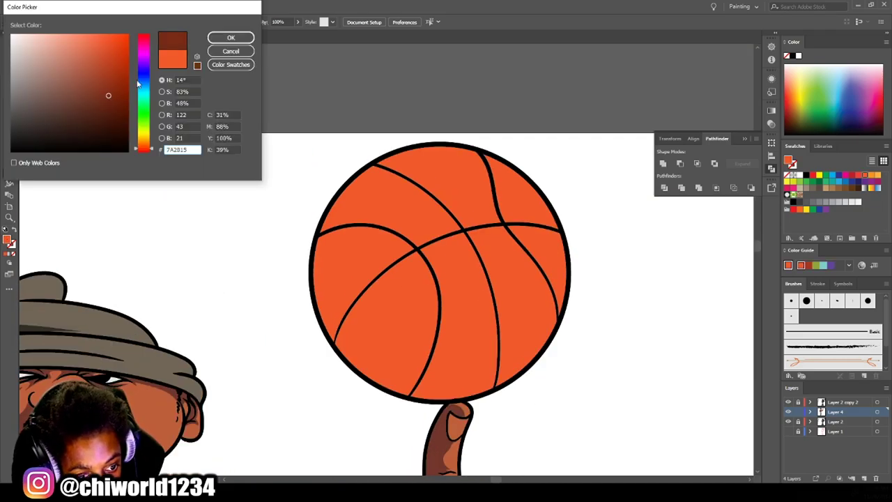
pyautogui.press('Return')
pyautogui.press('b')
pyautogui.scroll(2, 269, 235)
pyautogui.moveTo(275, 104); pyautogui.dragTo(342, 80)
# Recheck the fill colour in the Color Picker without changes and review the shaded figure.
pyautogui.scroll(-2, 558, 254)
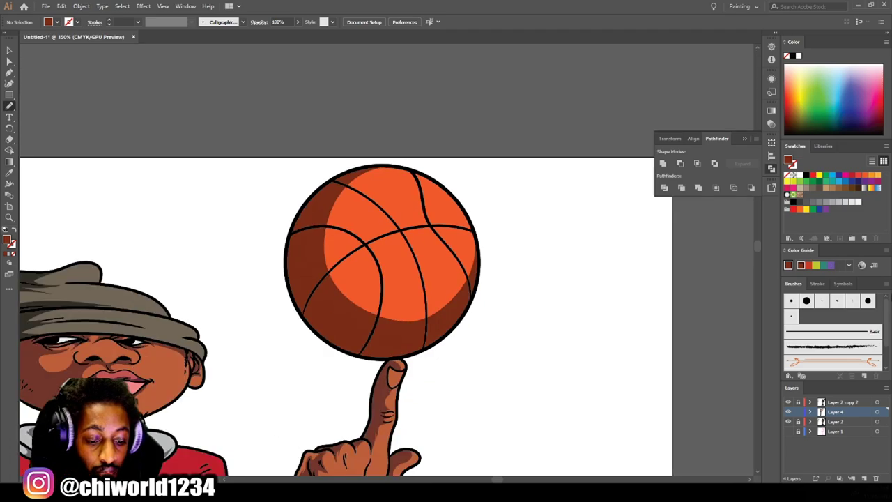
pyautogui.scroll(-3, 558, 254)
pyautogui.scroll(2, 558, 254)
pyautogui.scroll(2, 558, 254)
pyautogui.scroll(3, 325, 215)
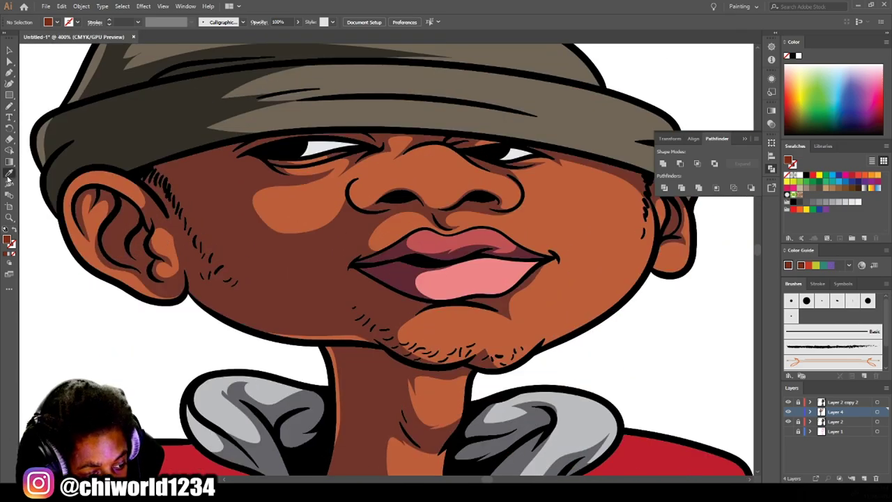
pyautogui.doubleClick(7, 240)
pyautogui.click(231, 37)
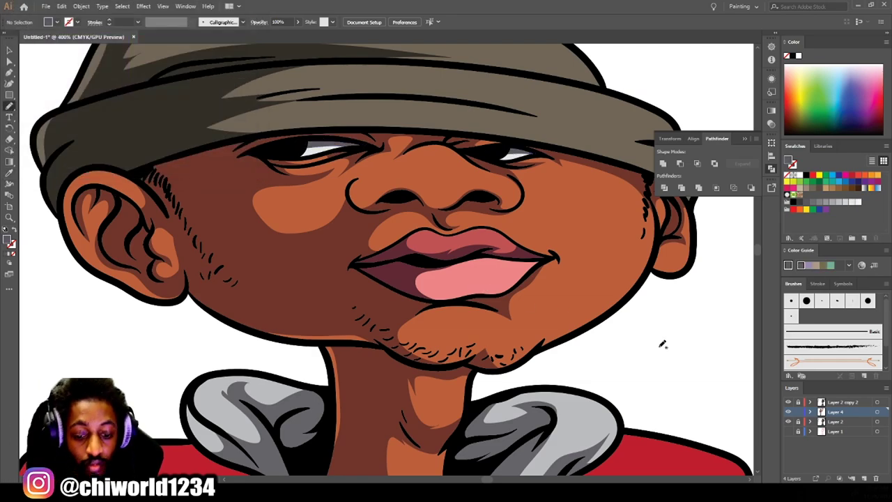
pyautogui.scroll(-5, 592, 327)
pyautogui.scroll(1, 551, 321)
pyautogui.scroll(-1, 551, 321)
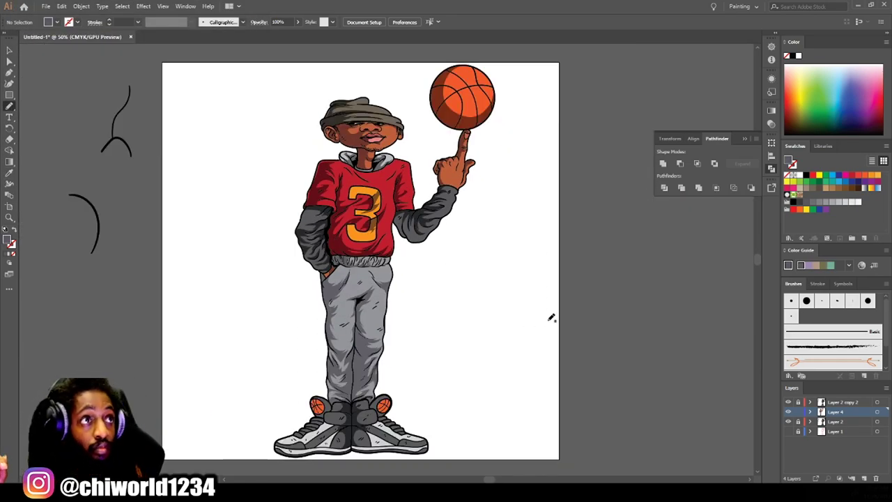